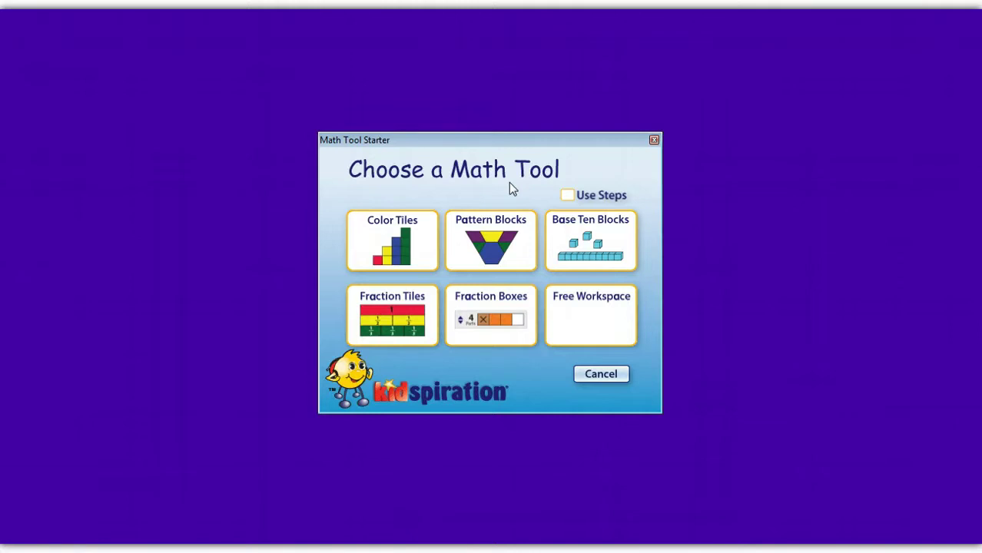
Start a new math workspace with the Color Tiles tool
left_click(390, 259)
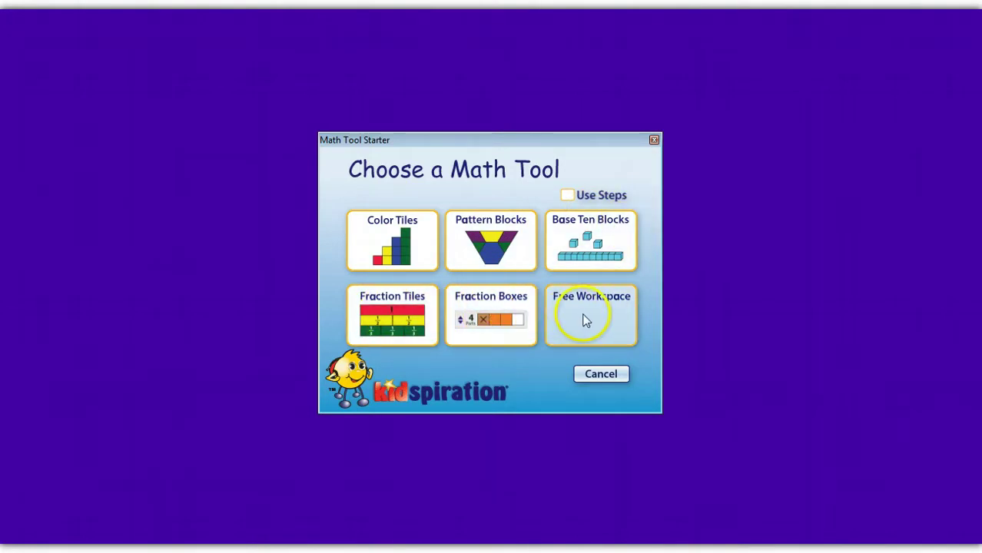
left_click(405, 244)
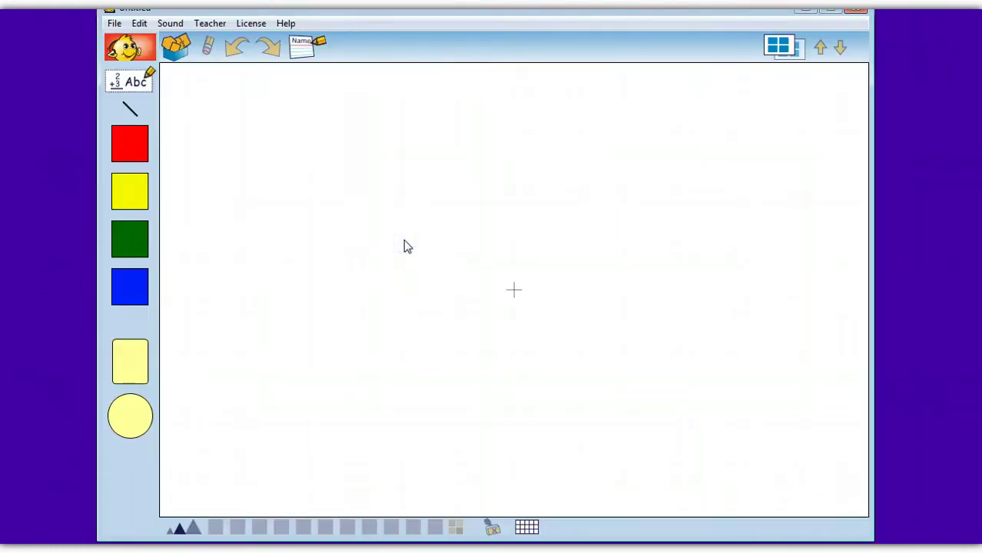
left_click(176, 48)
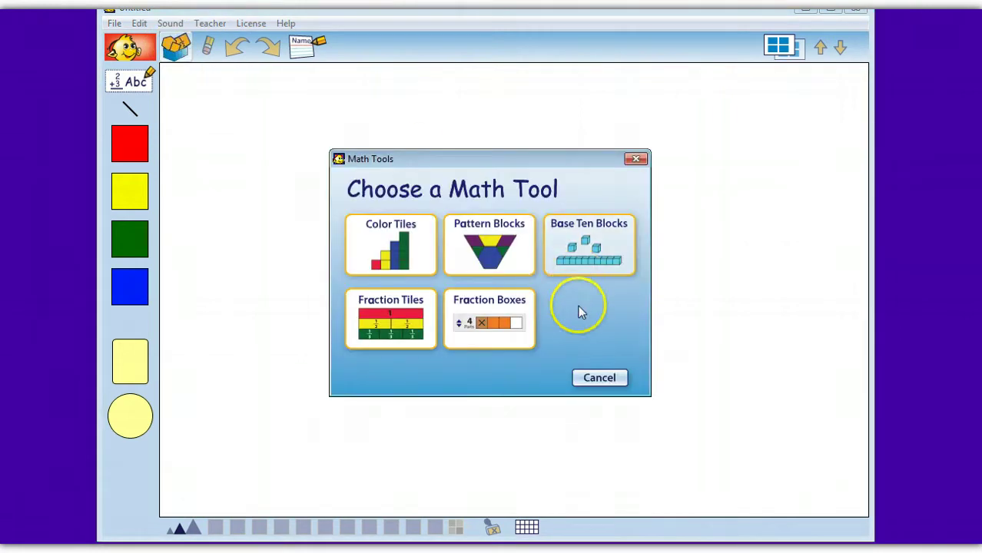
left_click(600, 378)
left_click(288, 91)
left_click(208, 46)
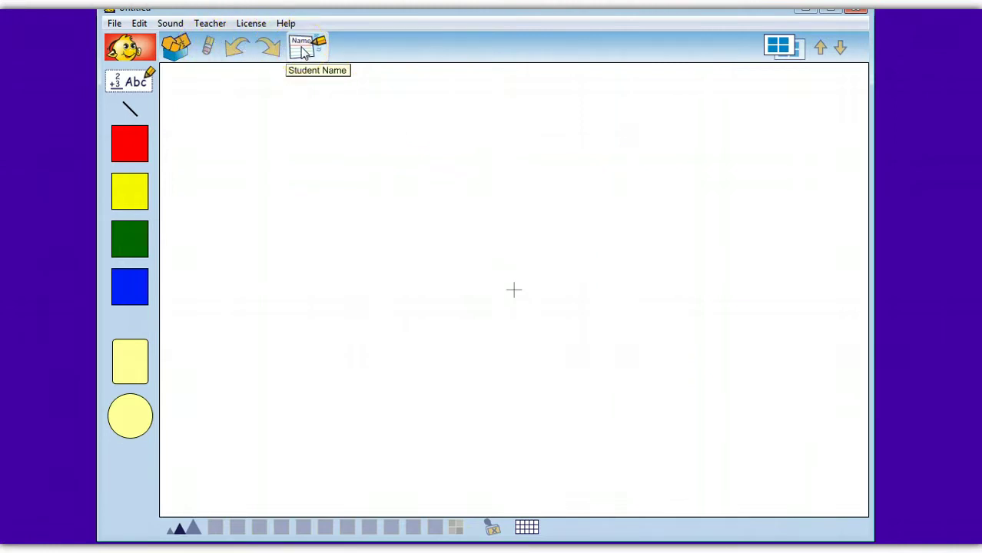
left_click(779, 47)
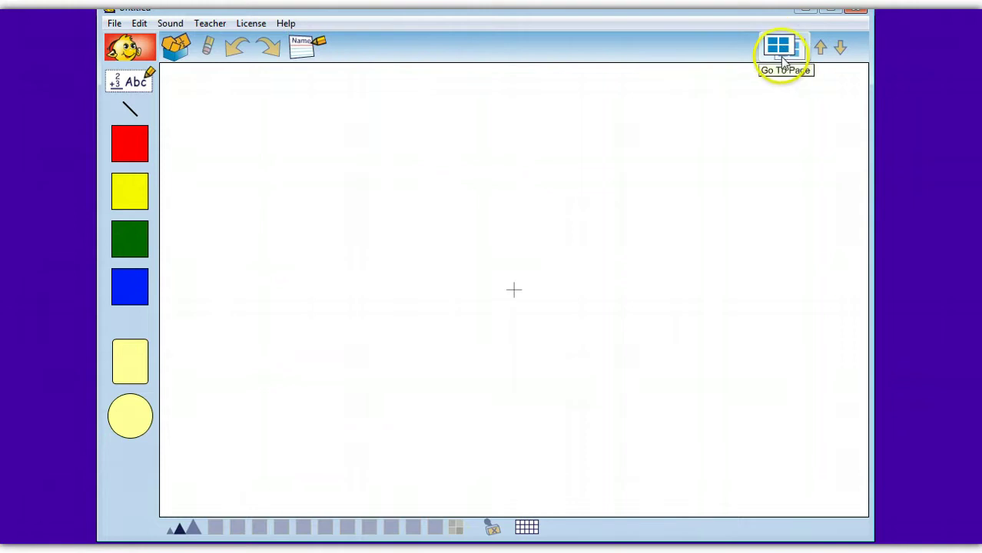
left_click(779, 47)
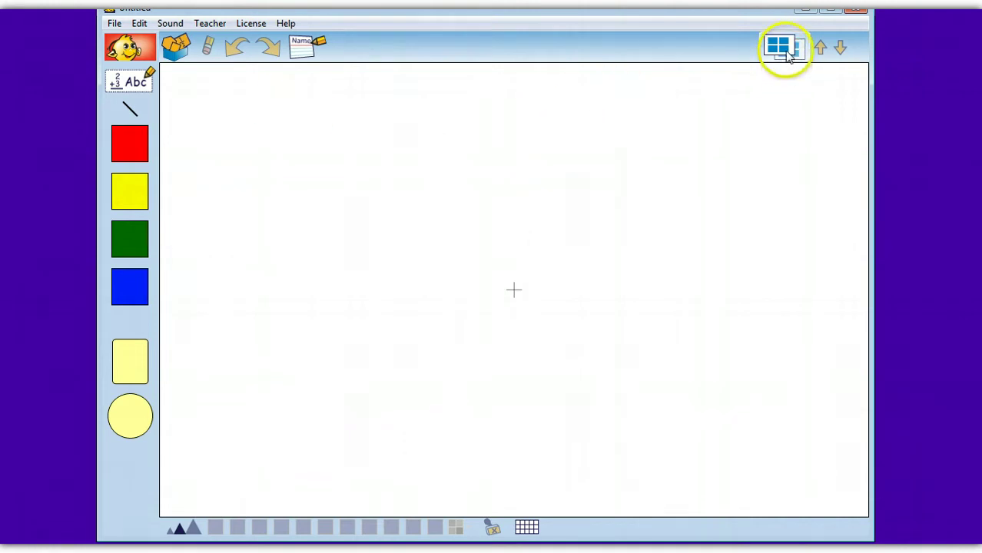
left_click(780, 48)
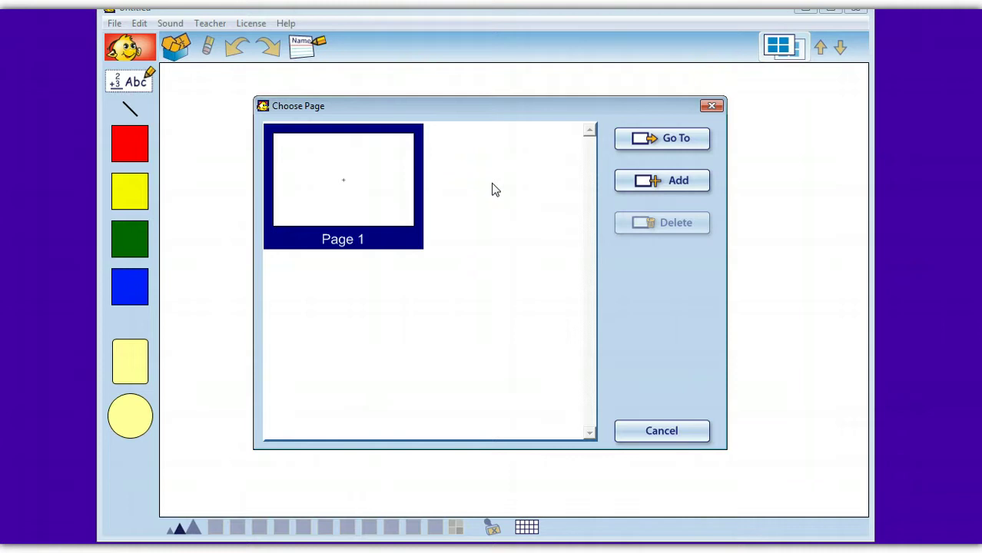
left_click(711, 106)
Add a second page that uses the Pattern Blocks tool
left_click(774, 47)
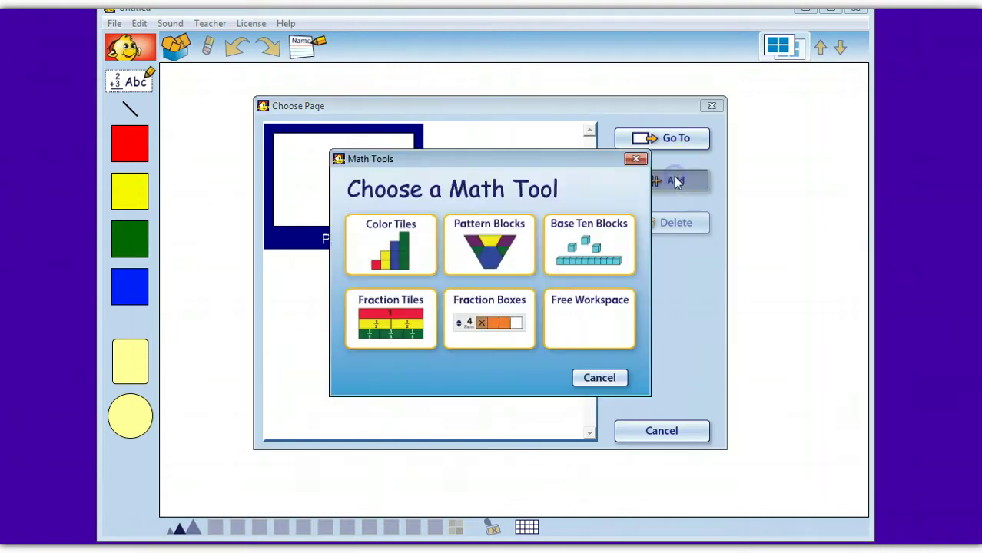
left_click(675, 180)
left_click(504, 262)
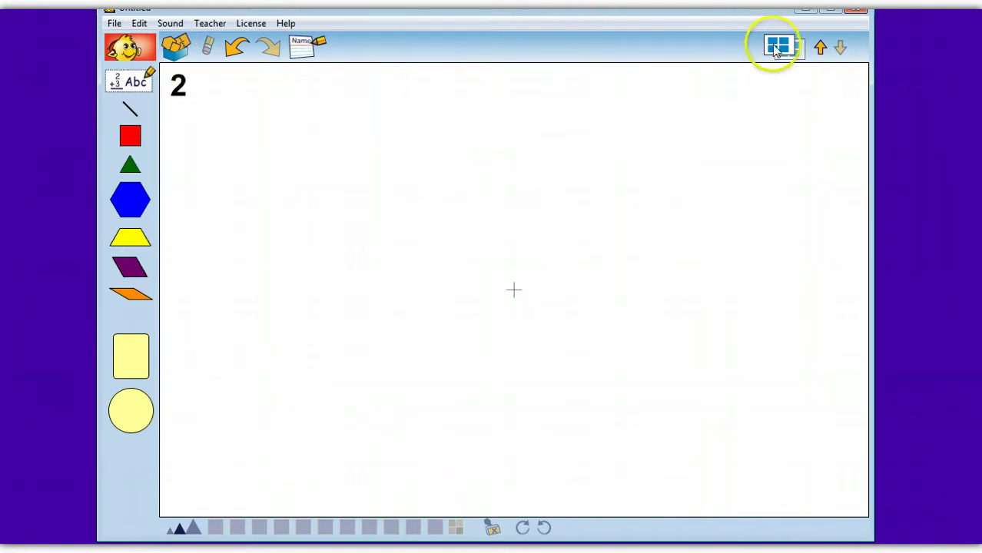
Switch to page 1 and back to page 2, and look through the teacher options
left_click(820, 48)
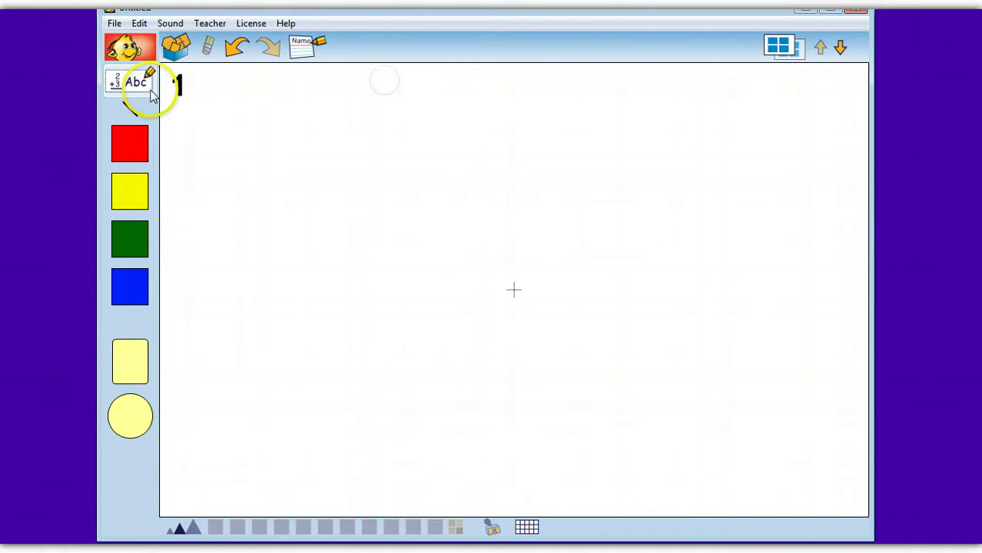
left_click(840, 47)
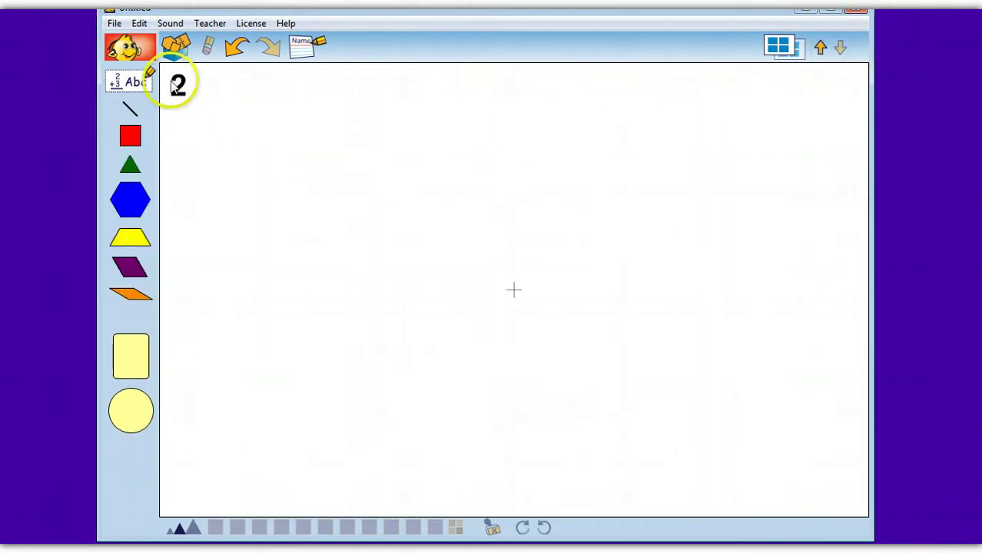
left_click(213, 27)
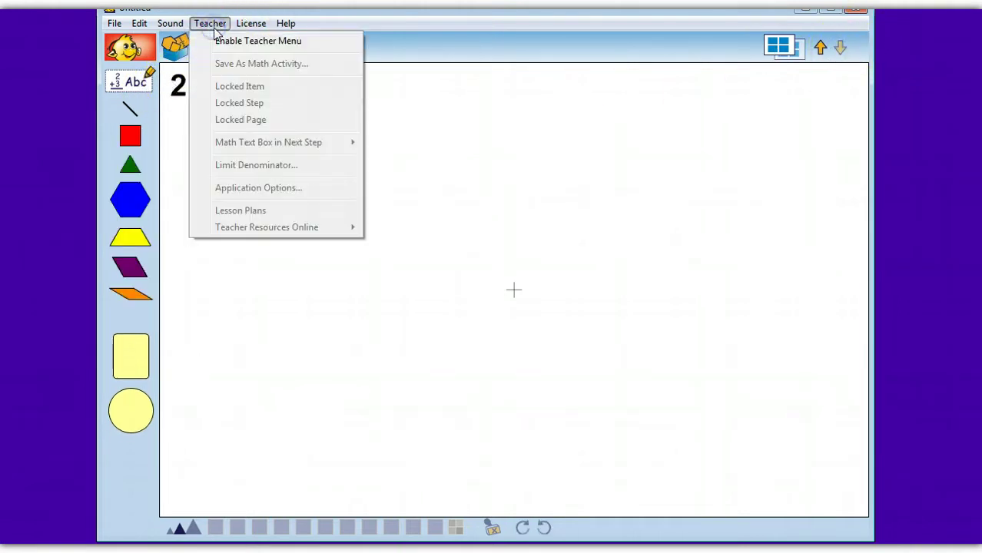
left_click(438, 120)
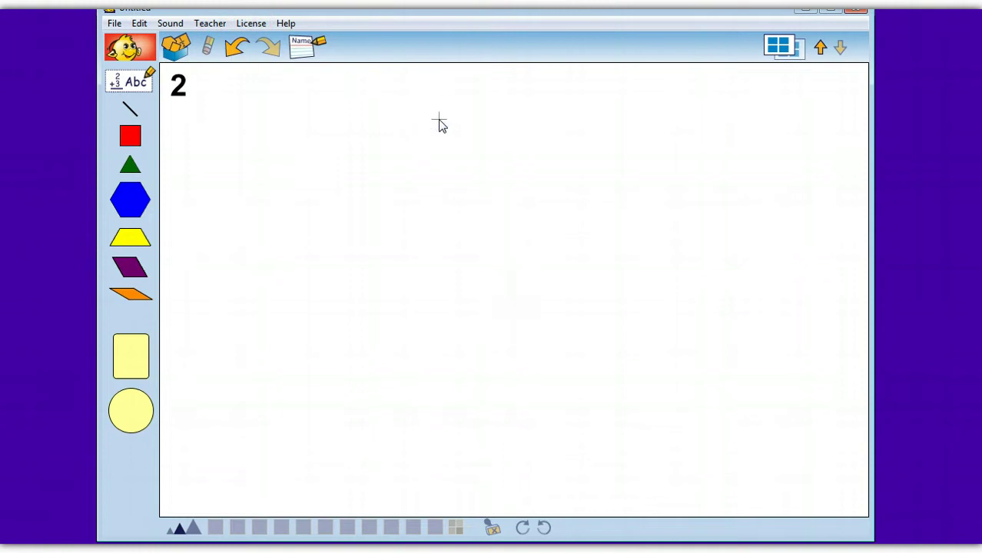
Add a third page that uses the Fraction Tiles tool
left_click(780, 56)
left_click(673, 182)
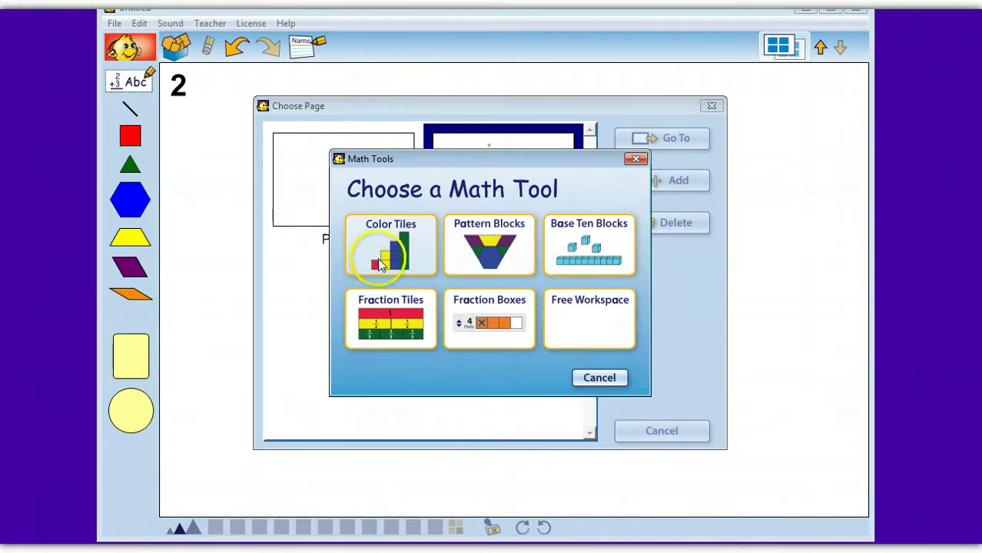
left_click(391, 315)
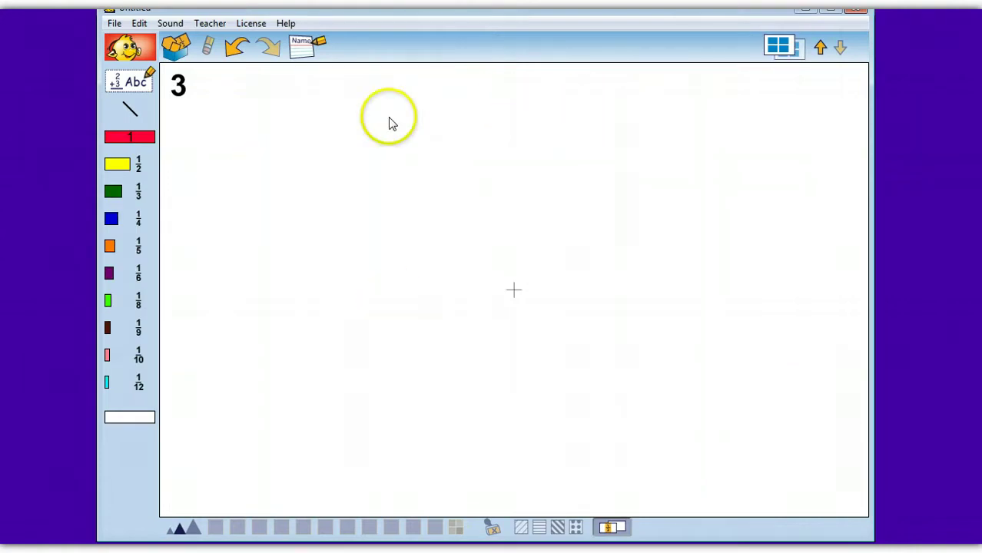
Add a fourth page that uses the Base Ten Blocks tool
left_click(778, 46)
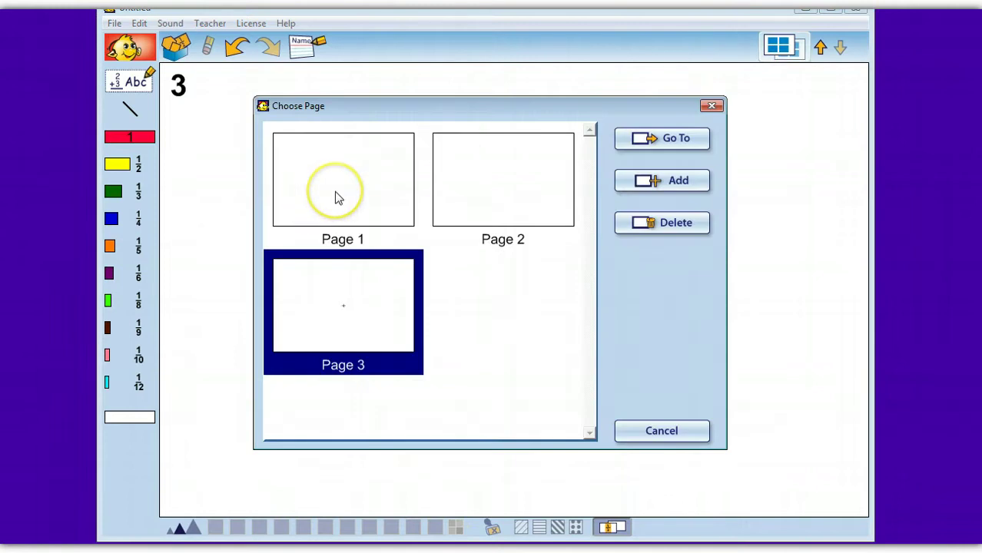
left_click(679, 180)
left_click(606, 242)
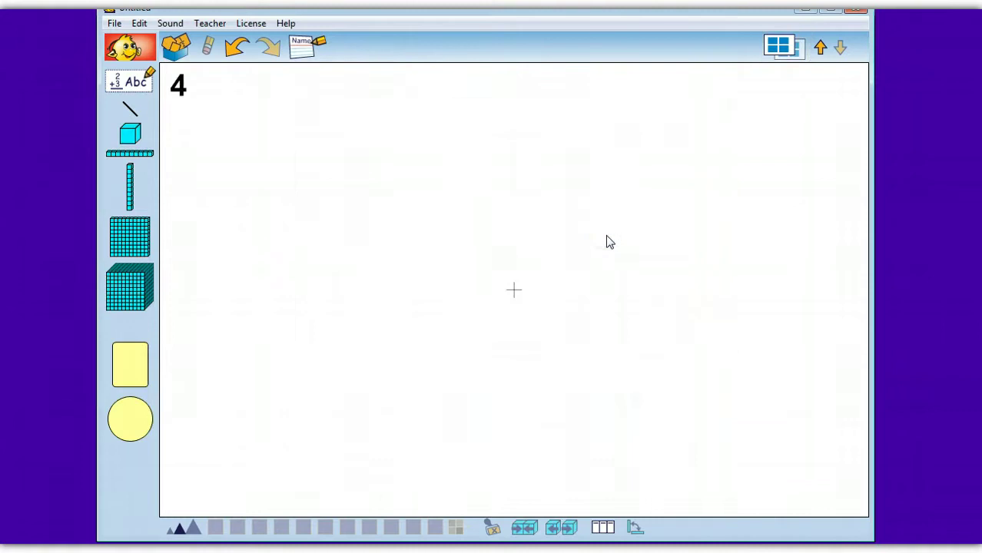
Add a fifth page that uses the Fraction Boxes tool
left_click(782, 46)
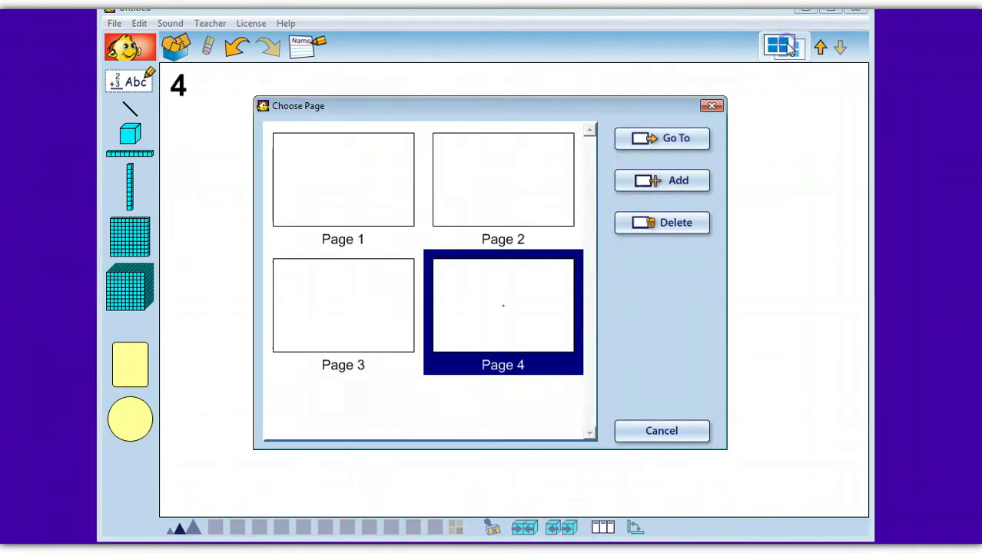
left_click(666, 146)
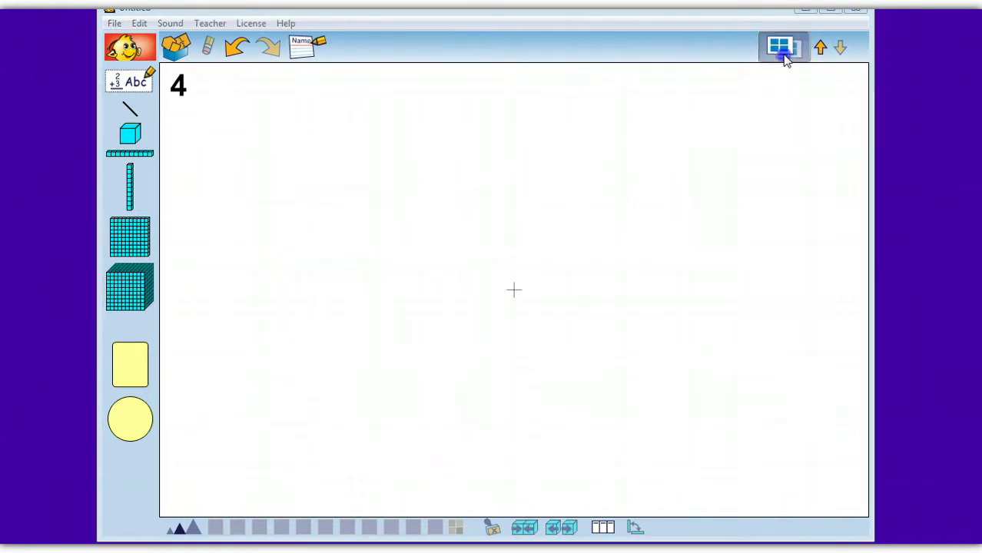
left_click(780, 49)
left_click(703, 183)
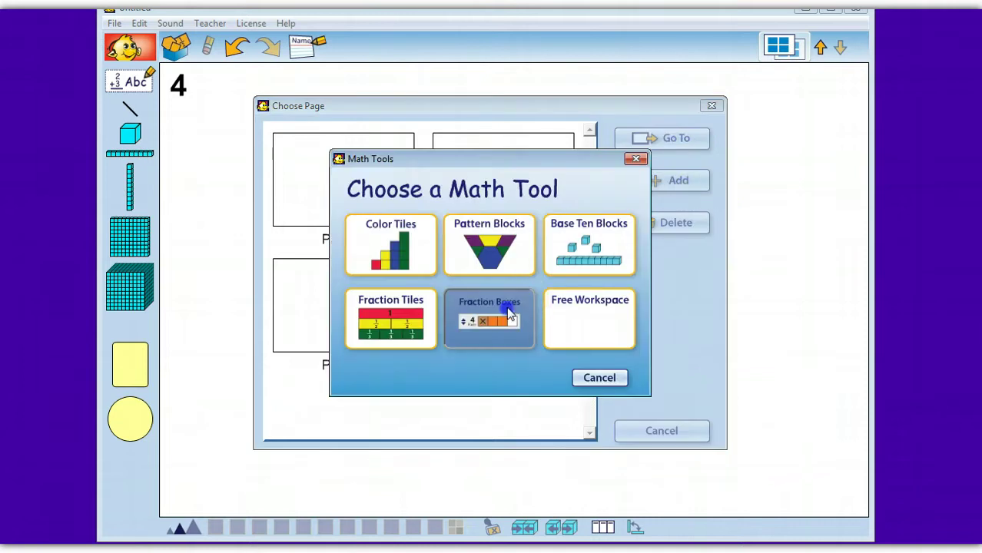
left_click(507, 309)
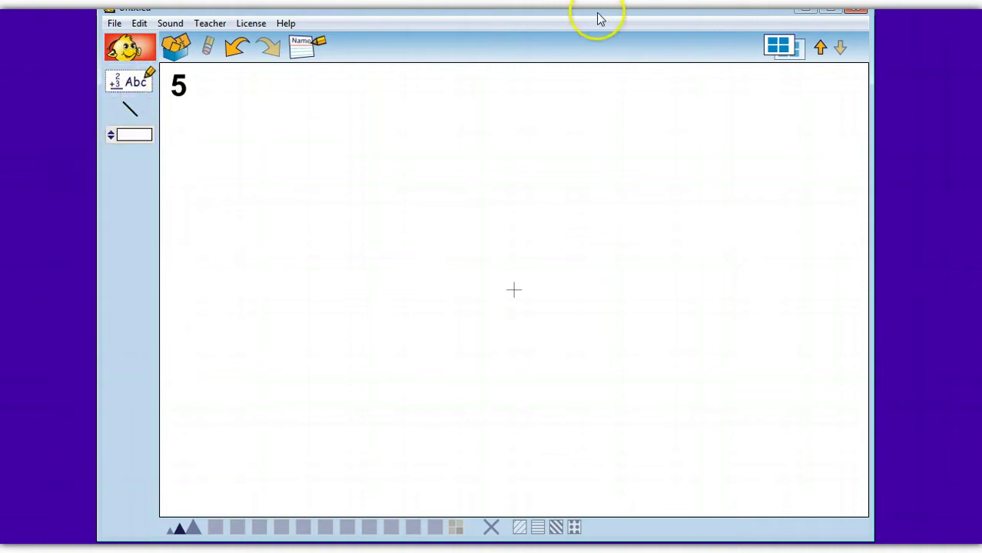
Go back page by page from page 5 to the Color Tiles page 1
left_click(820, 49)
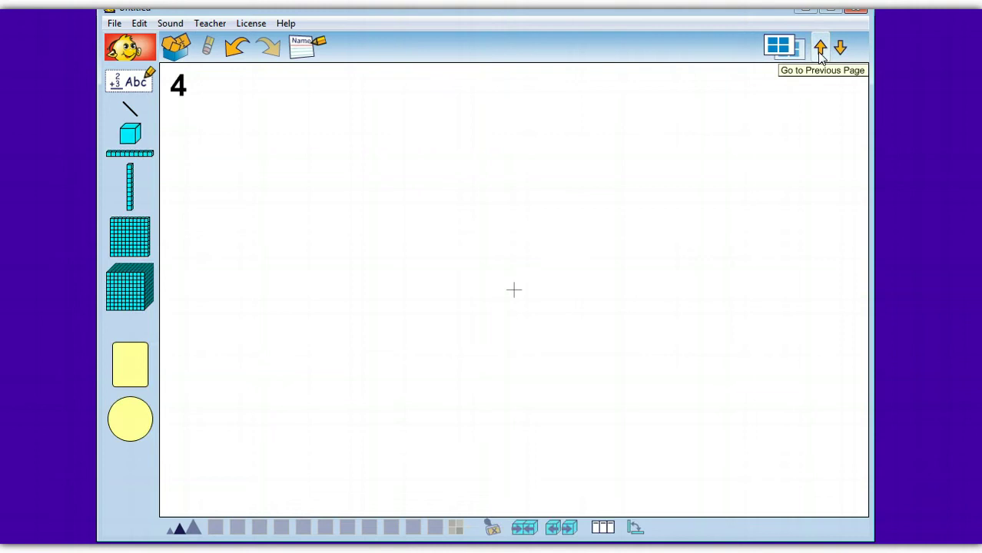
left_click(820, 51)
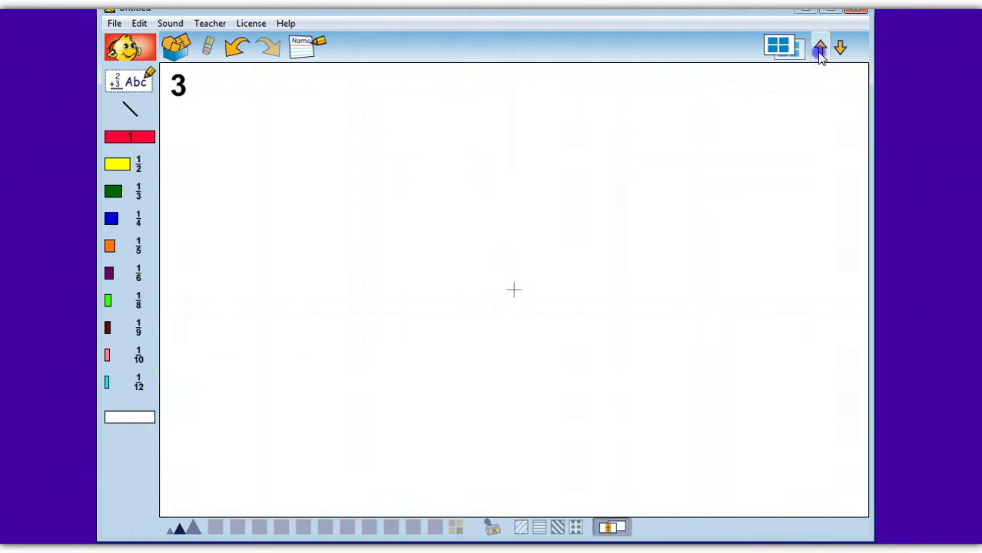
left_click(820, 49)
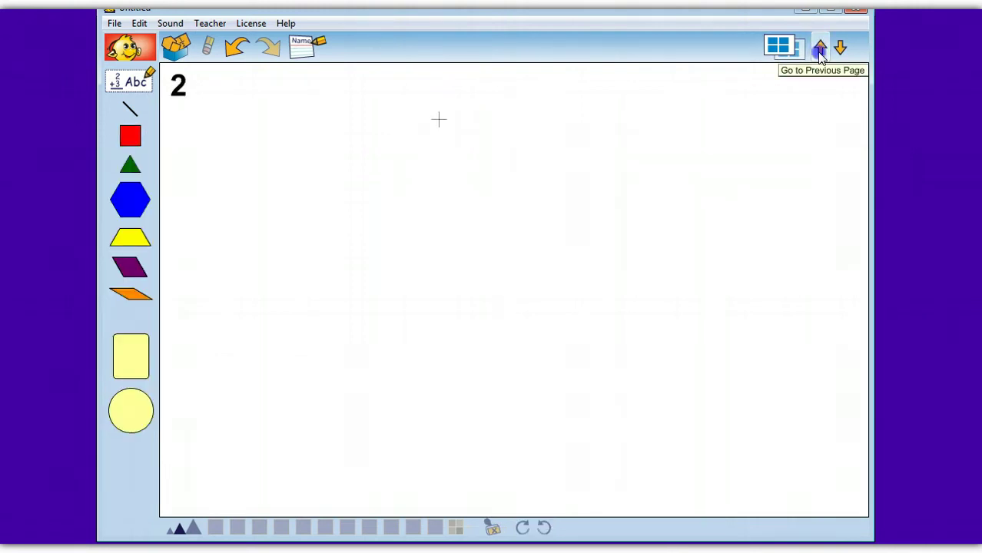
left_click(820, 51)
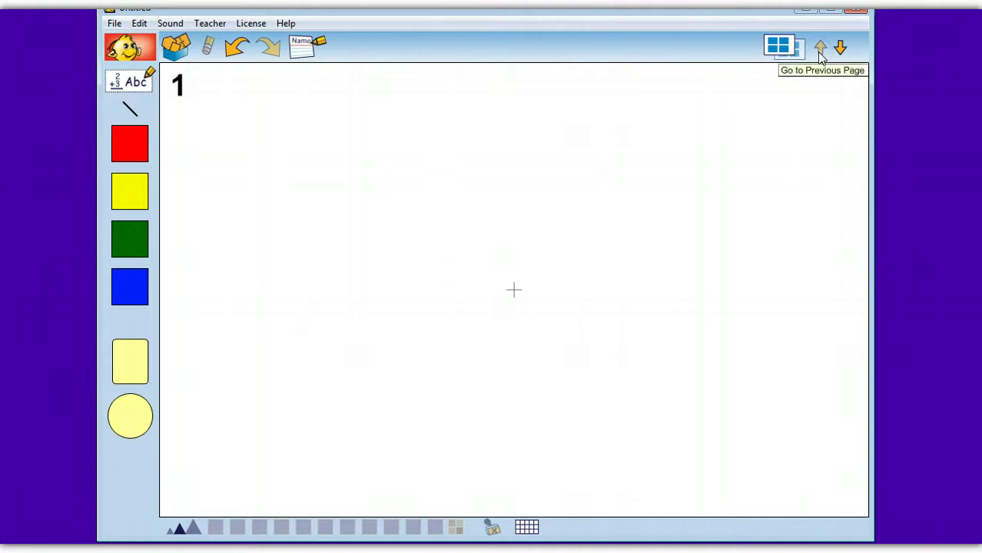
Place a red, a yellow and a green color tile in a row near the top of page 1
left_click(130, 144)
left_click_drag(130, 144, 166, 137)
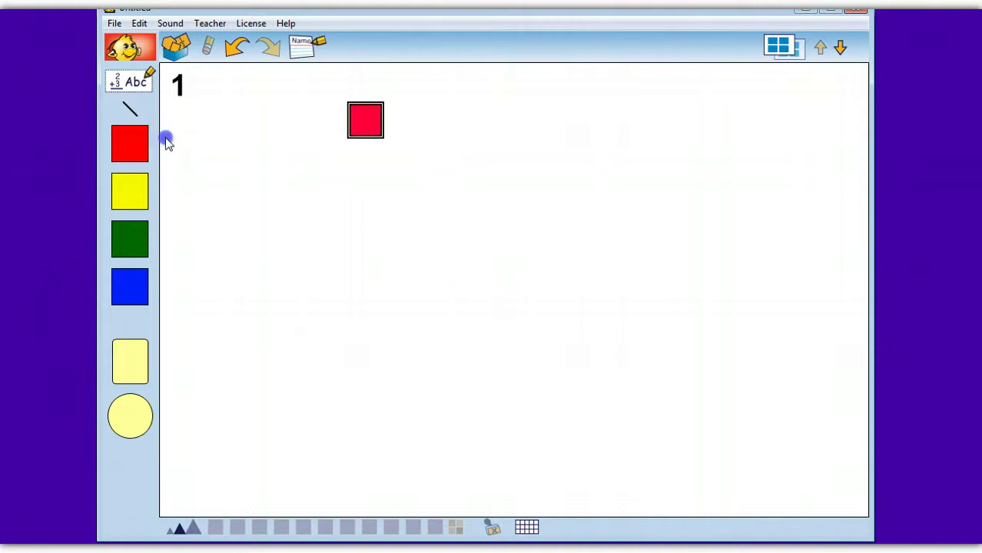
left_click_drag(153, 197, 187, 195)
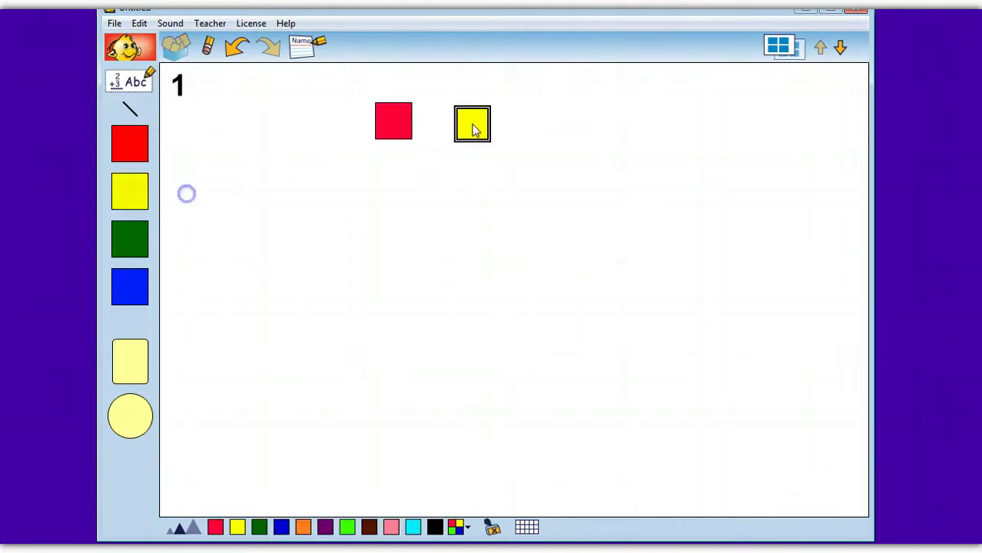
left_click_drag(156, 237, 190, 236)
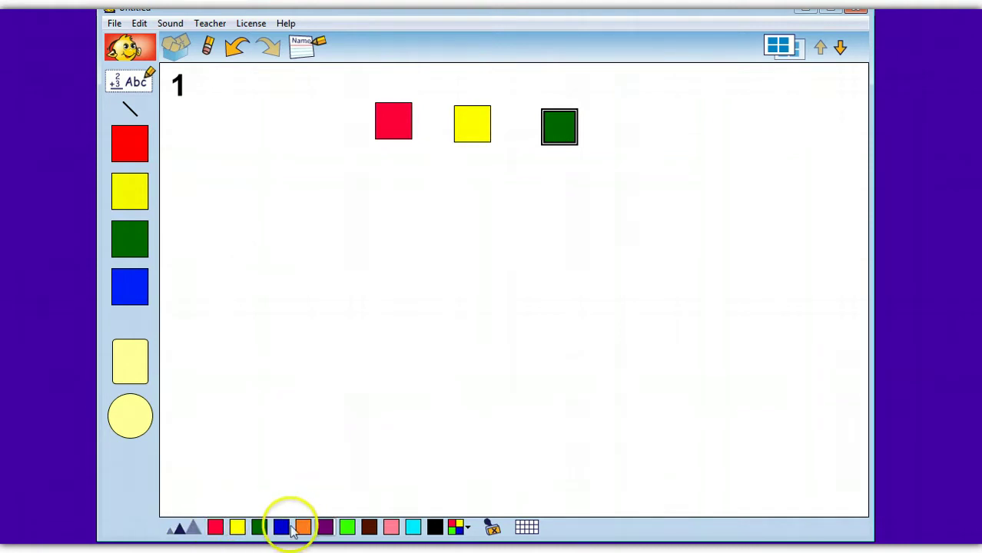
Recolor the green tile pink and cross it out with an X
left_click(412, 527)
left_click(391, 527)
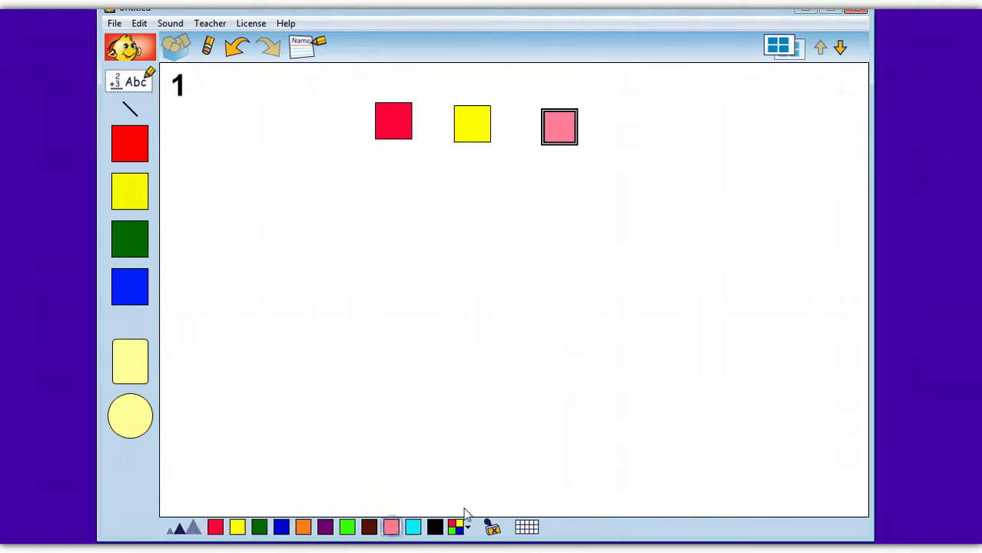
left_click(493, 526)
Change the crossed-out tile's color to blue
left_click(464, 527)
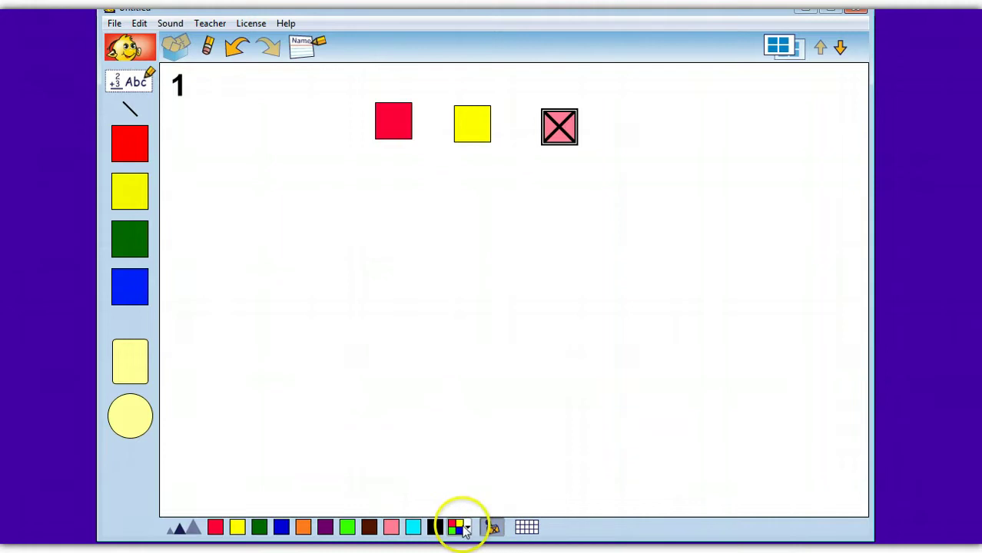
left_click(506, 467)
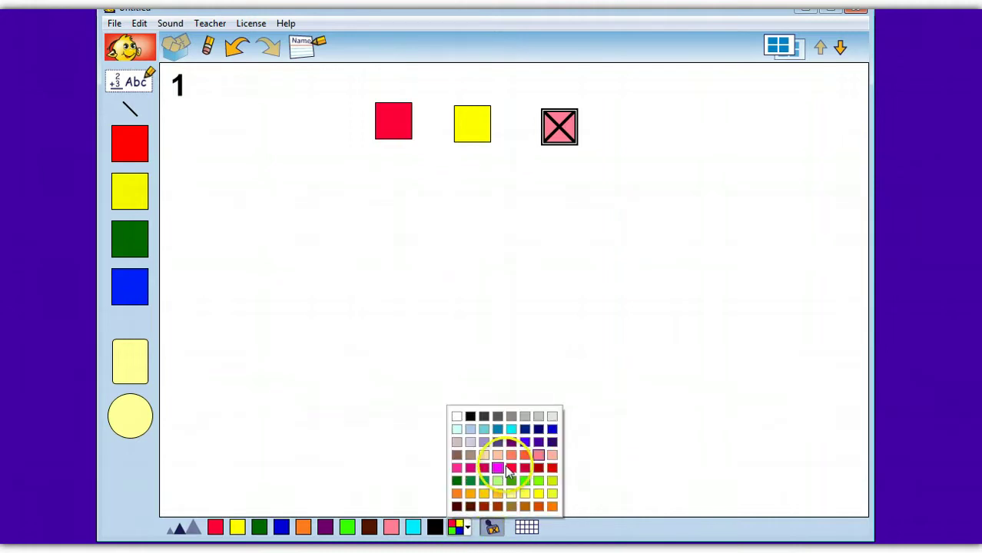
left_click(551, 427)
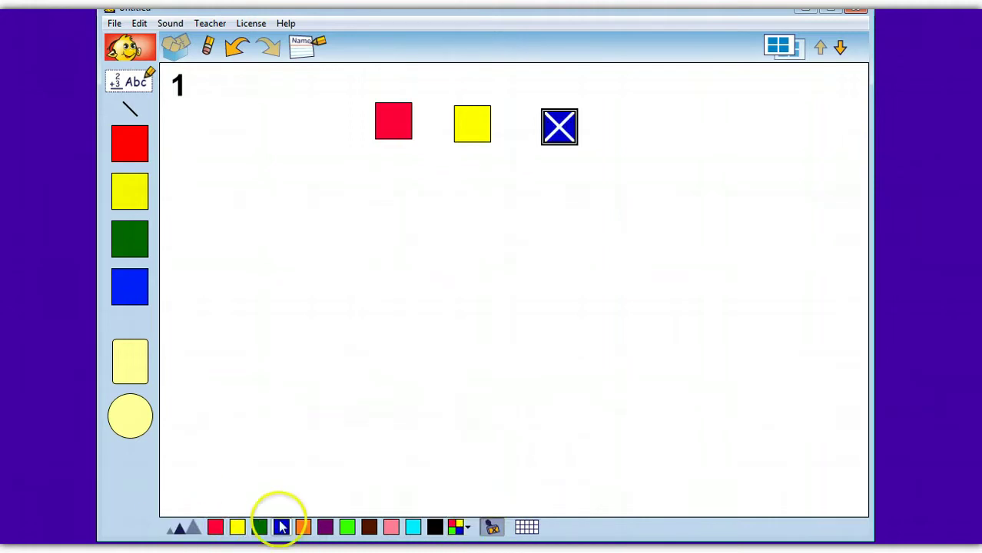
Toggle the background grid on page 1 and leave it turned on
left_click(527, 528)
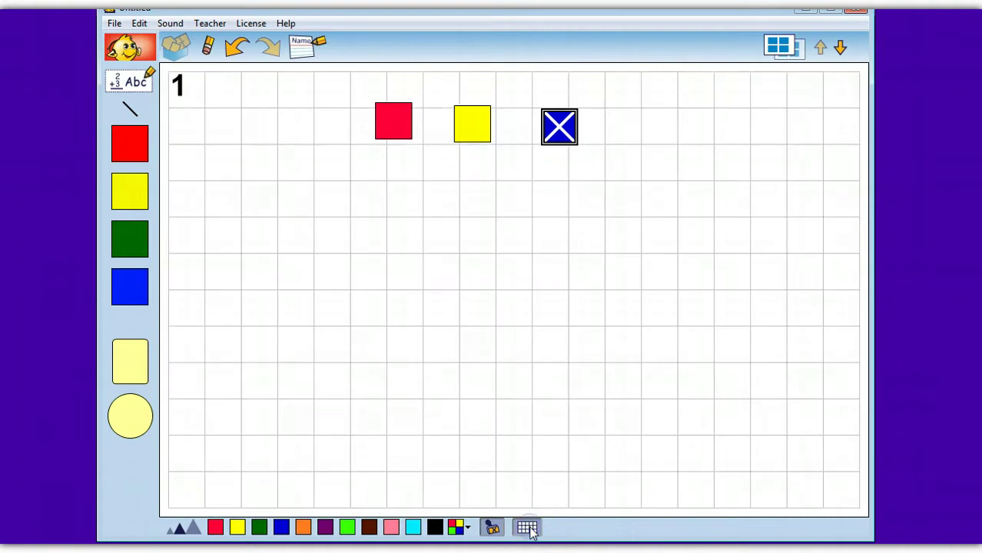
left_click(527, 528)
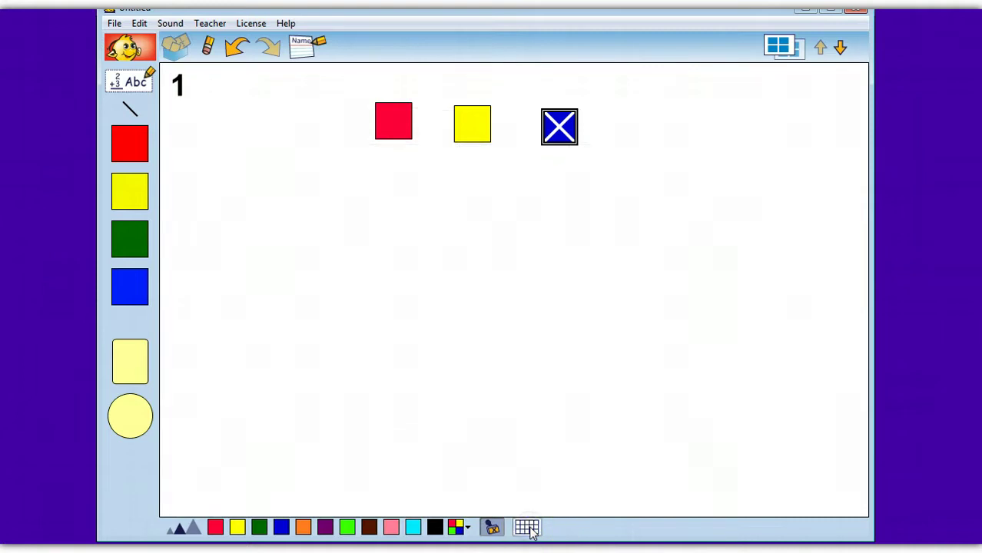
left_click(528, 528)
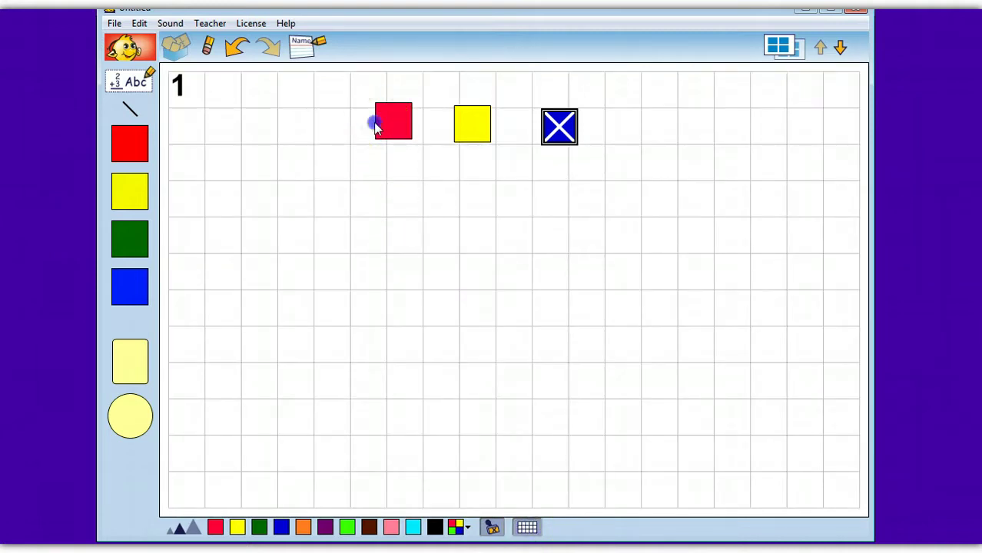
Move the red, yellow and crossed-out blue tiles down into the third grid row on page 1
left_click_drag(375, 124, 333, 156)
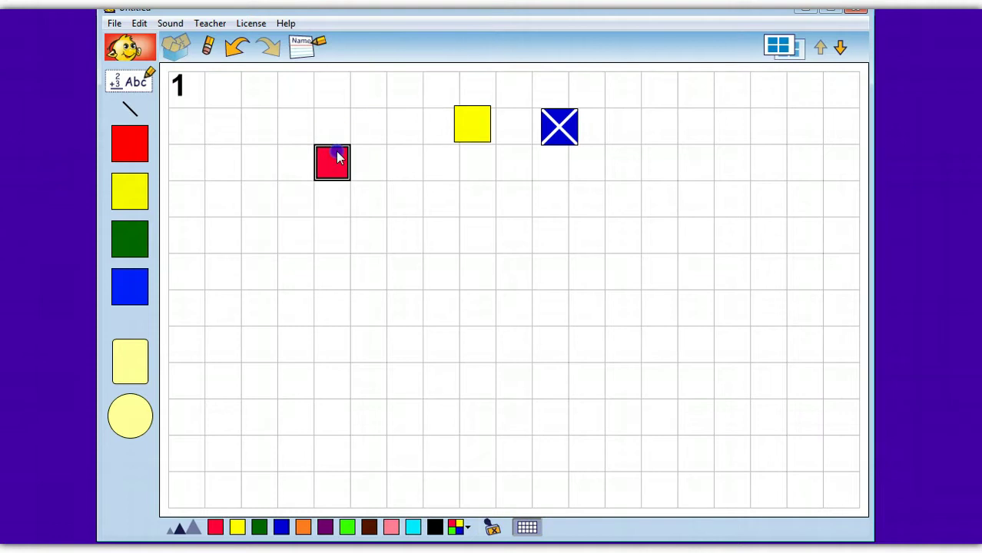
left_click_drag(471, 112, 413, 154)
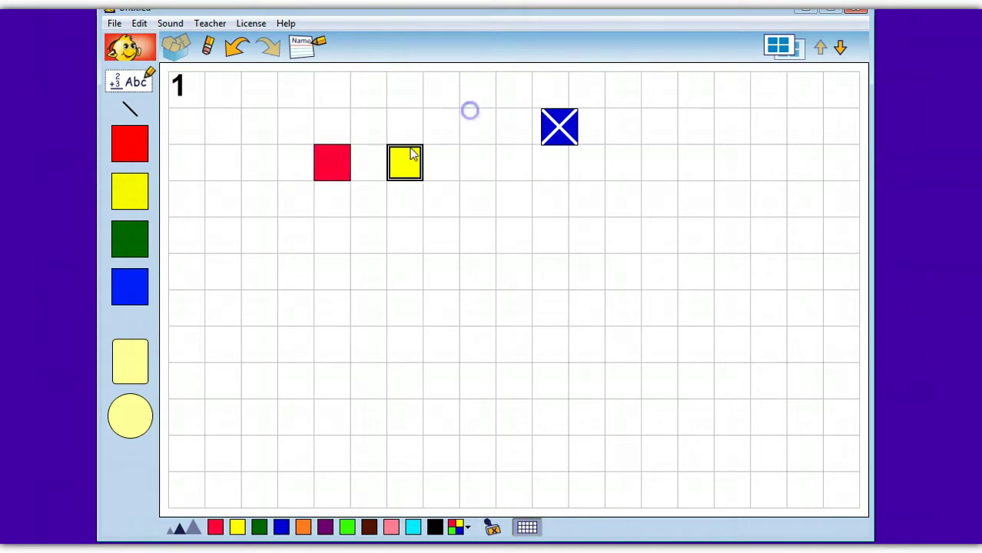
mouse_move(572, 115)
left_mouse_down()
mouse_move(581, 98)
mouse_move(564, 114)
left_mouse_up()
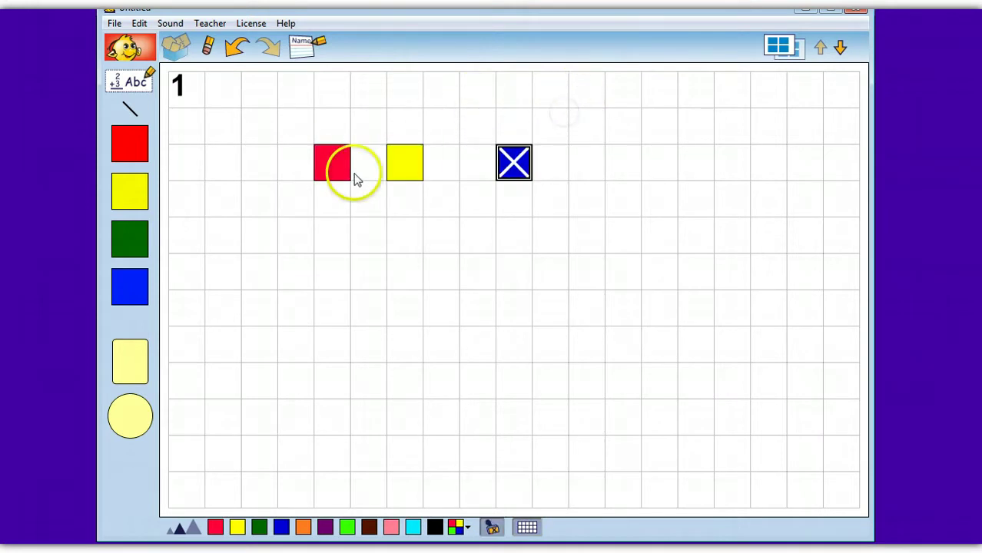
Select the red and yellow tiles together, recolor them dark green and cross them out
left_click(326, 171, "shift")
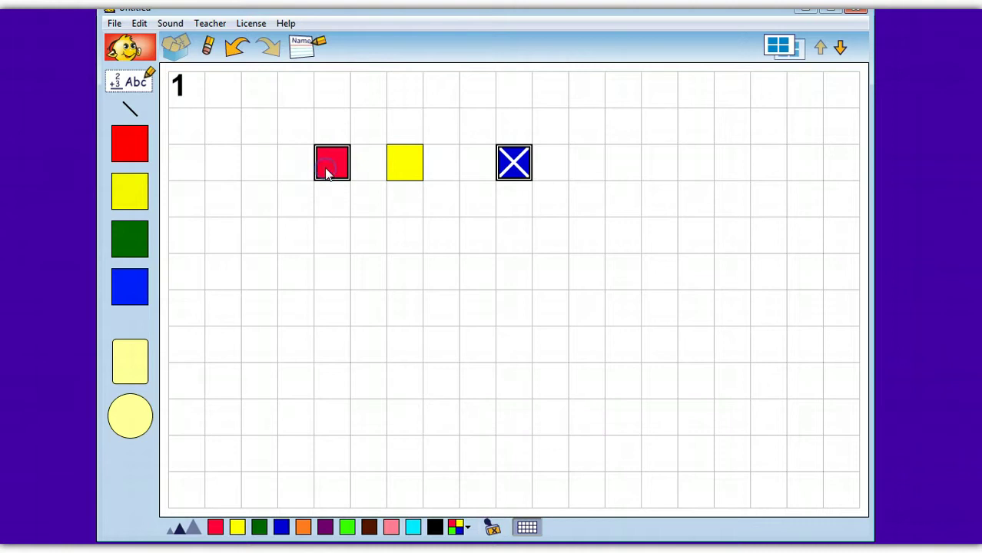
left_click(389, 159, "shift")
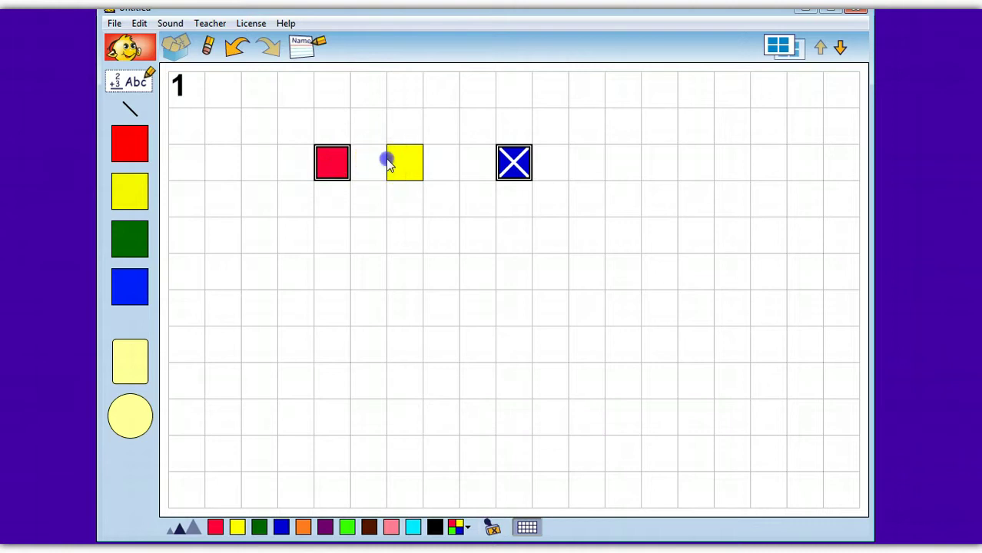
left_click(513, 167, "shift")
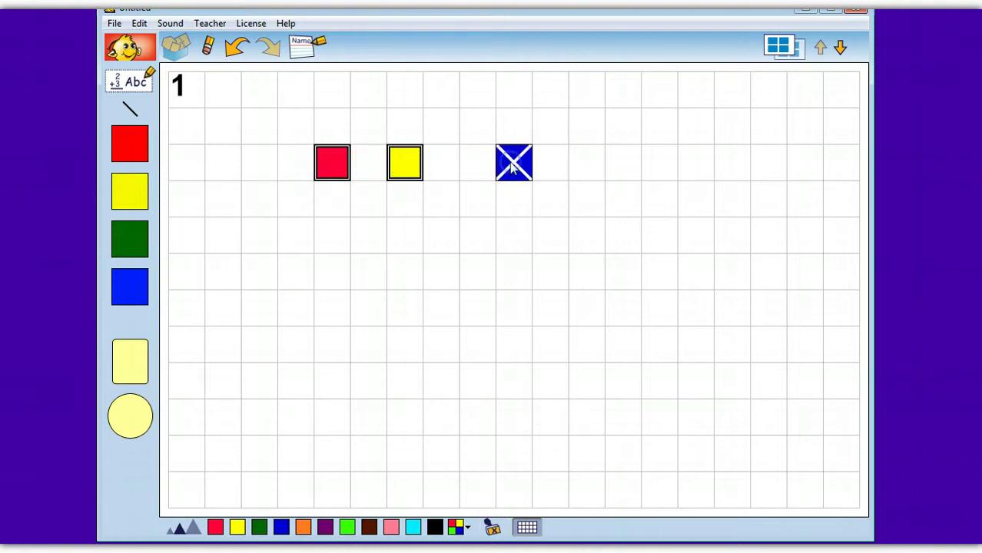
left_click(259, 527)
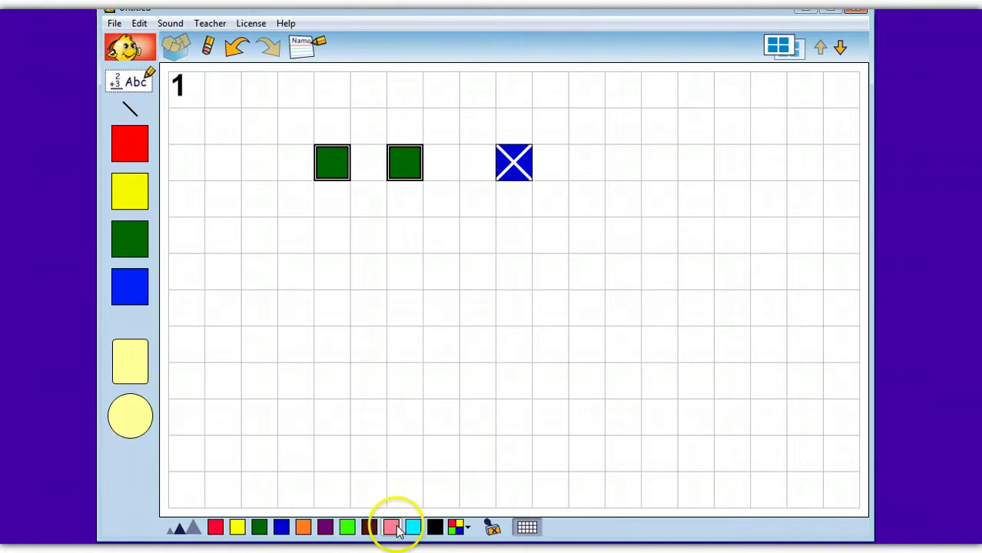
left_click(492, 527)
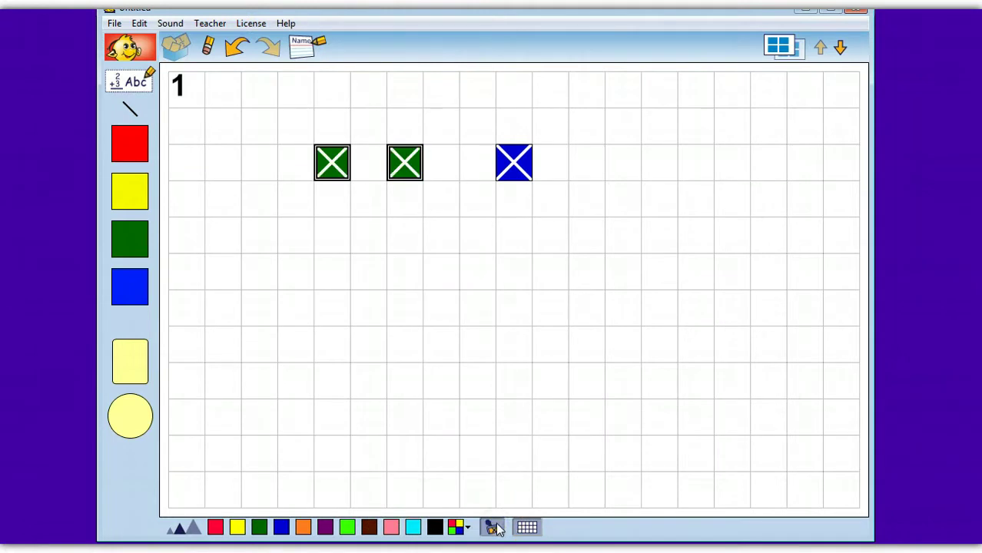
Try light blue on the selected pair and black on all three tiles, ending with all three medium green and not crossed out
left_click(412, 529)
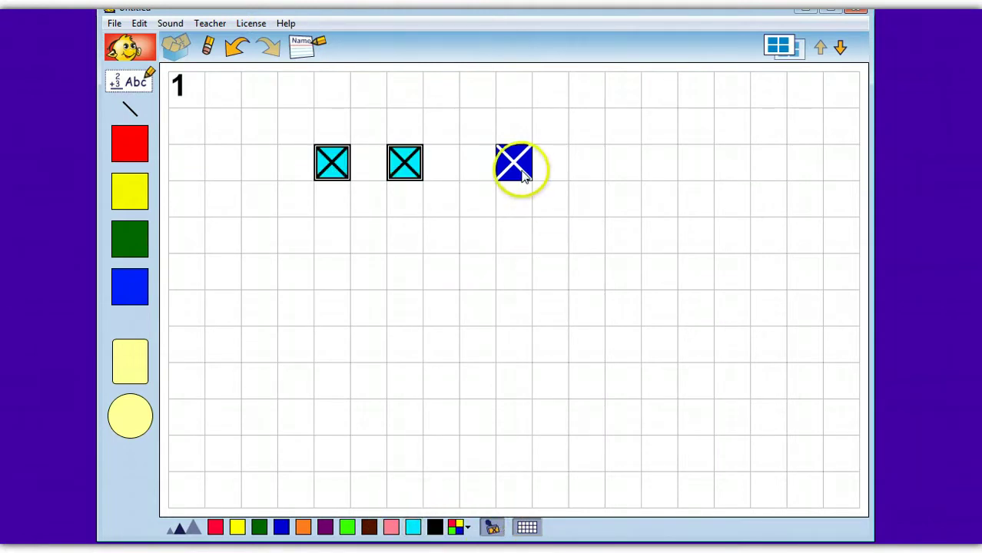
left_click(434, 527)
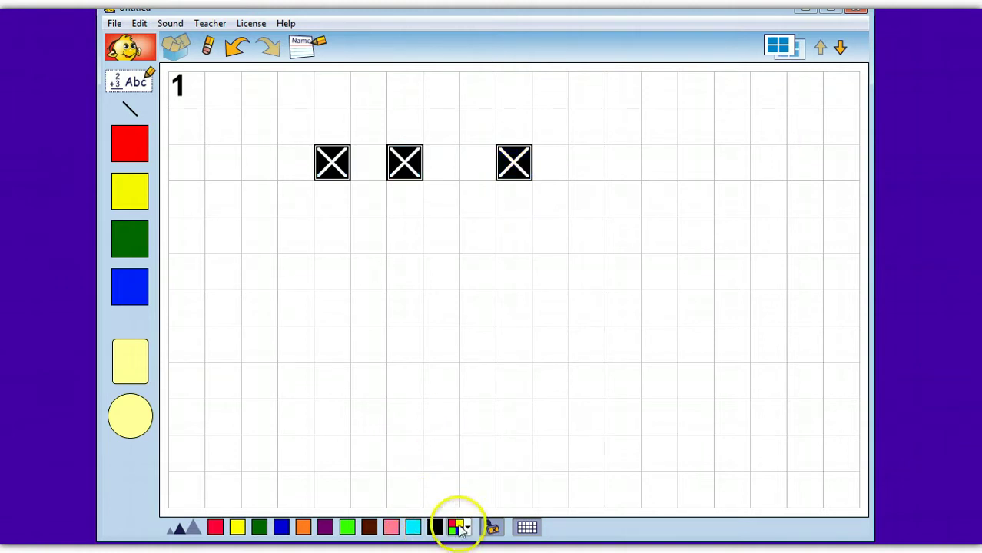
left_click(458, 527)
left_click(487, 481)
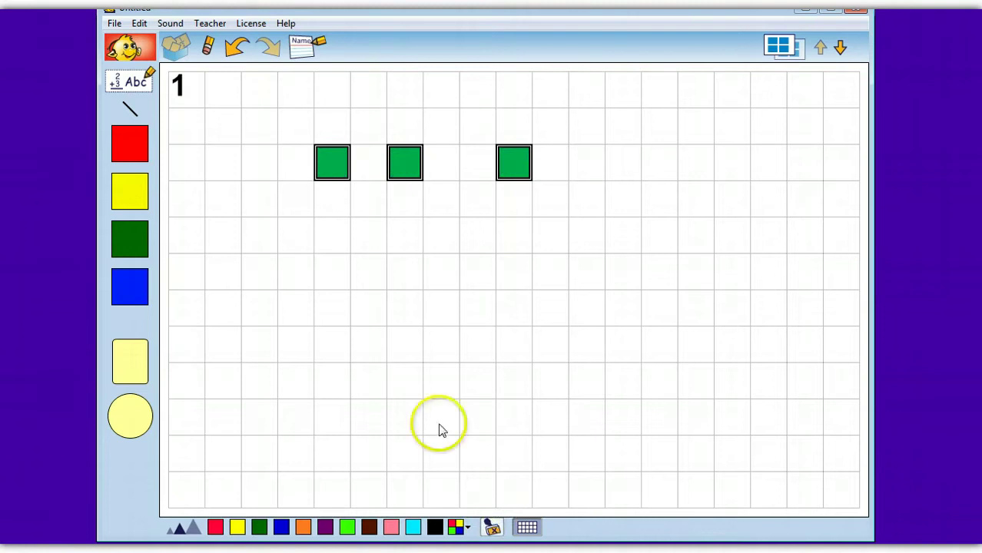
Add a dark green and a blue tile and arrange them in a second row below the three green tiles
left_click(317, 166)
left_click(135, 235)
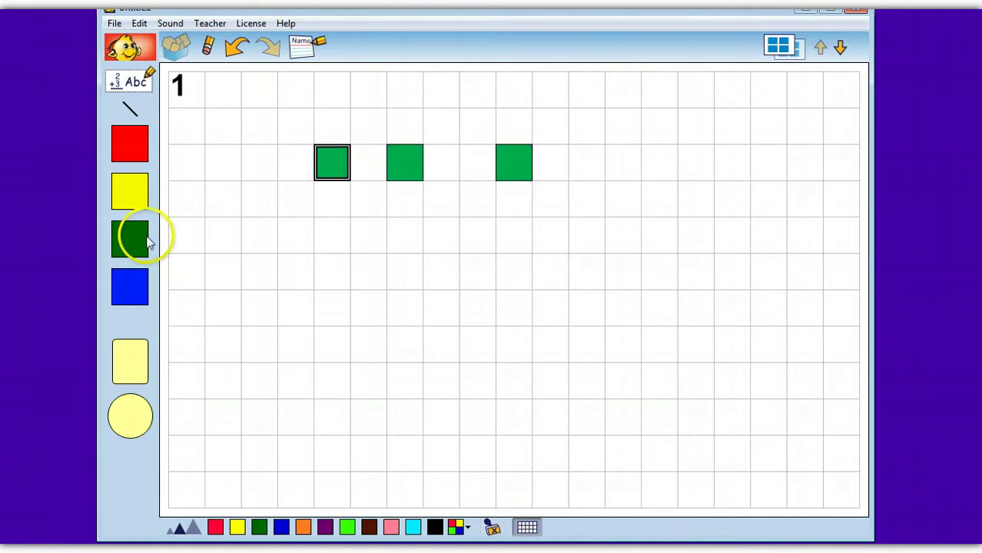
left_click(138, 242)
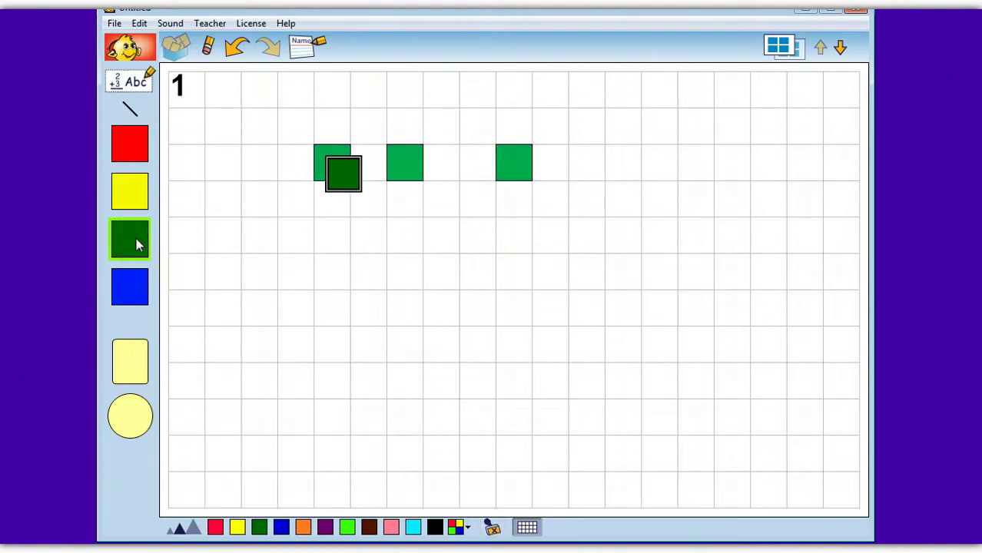
left_click(136, 280)
left_click_drag(353, 190, 418, 243)
left_click(355, 179)
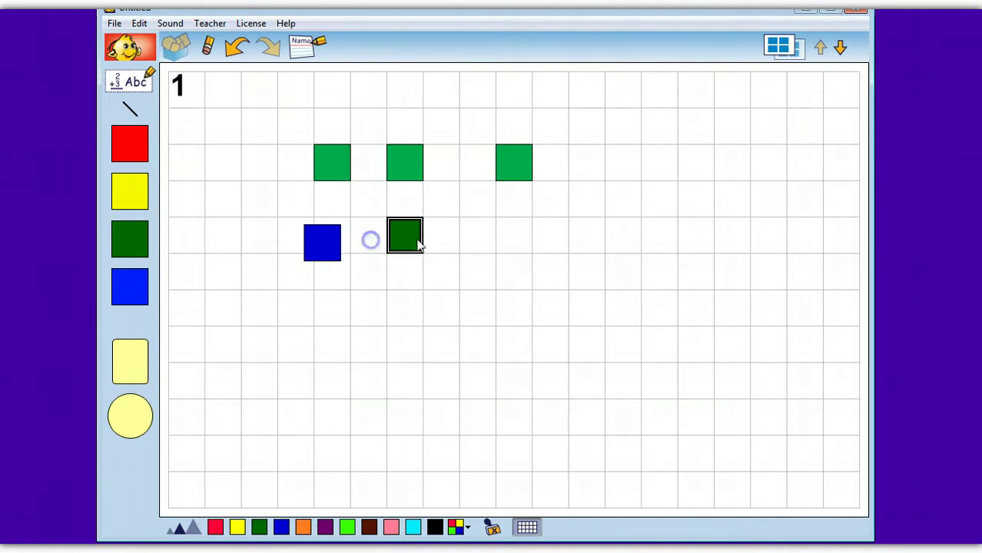
Add a line, lengthen it and reposition it as a gentle upward slope beside the dark green tile
left_click(129, 108)
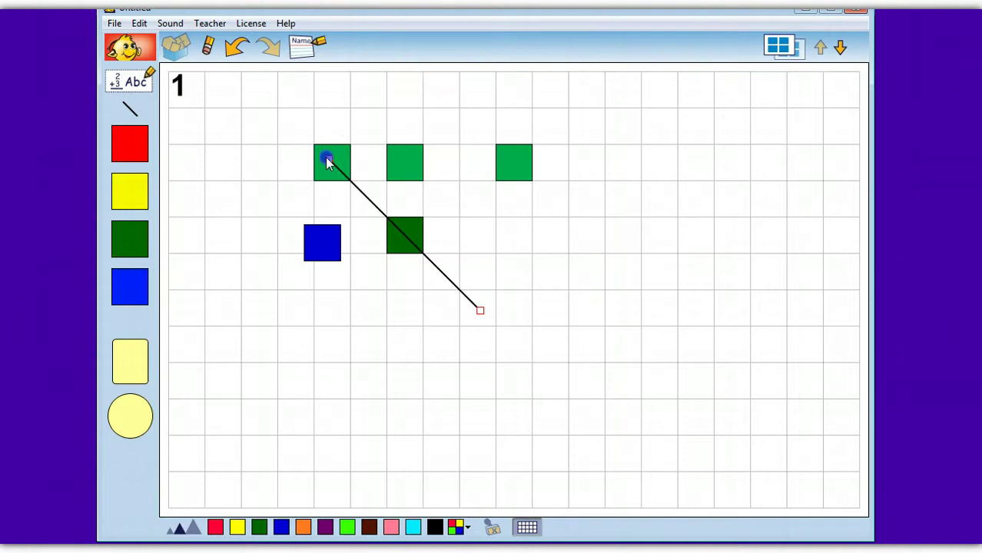
mouse_move(328, 158)
left_mouse_down()
mouse_move(530, 159)
mouse_move(637, 326)
left_mouse_up()
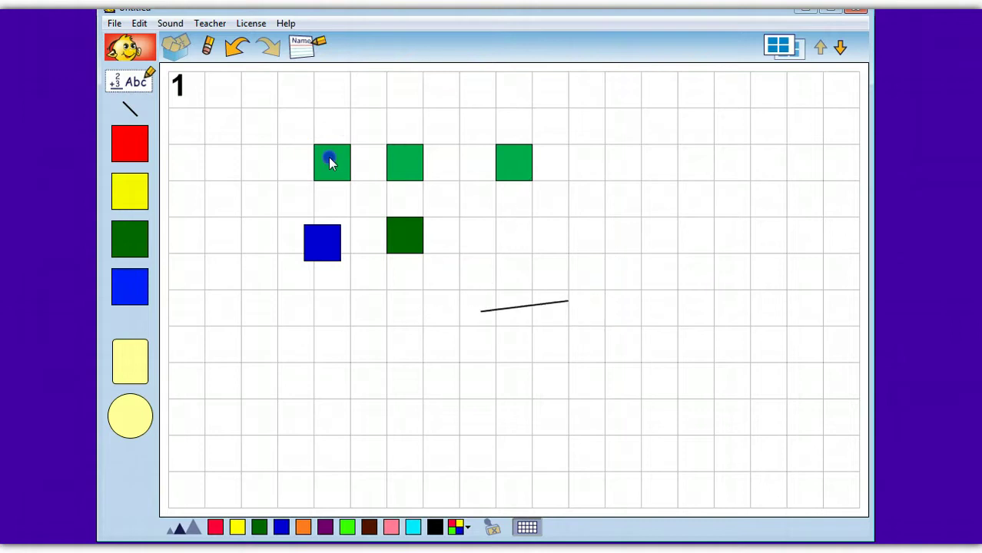
left_click_drag(569, 301, 623, 247)
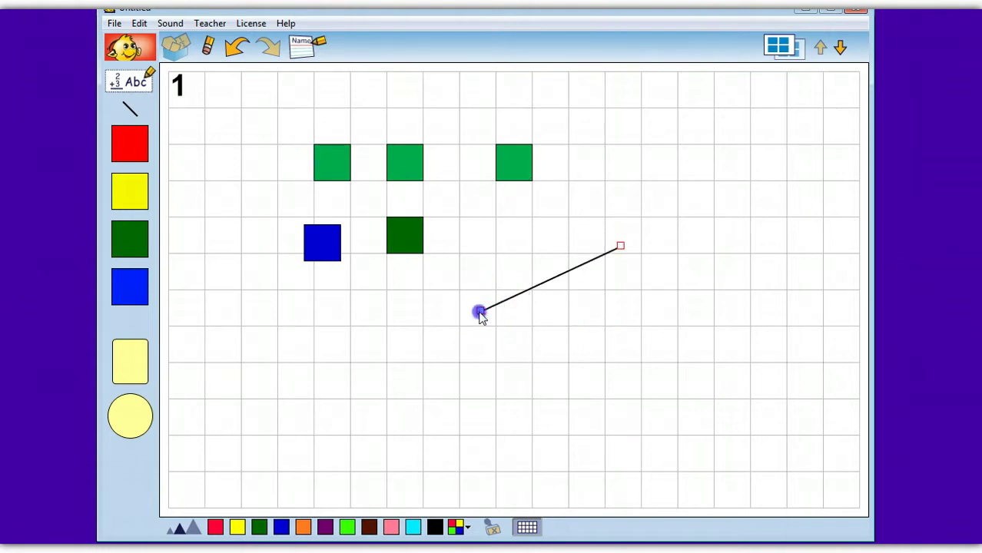
mouse_move(480, 310)
left_mouse_down()
mouse_move(449, 276)
mouse_move(488, 276)
mouse_move(532, 319)
mouse_move(559, 199)
left_mouse_up()
left_click_drag(496, 275, 495, 275)
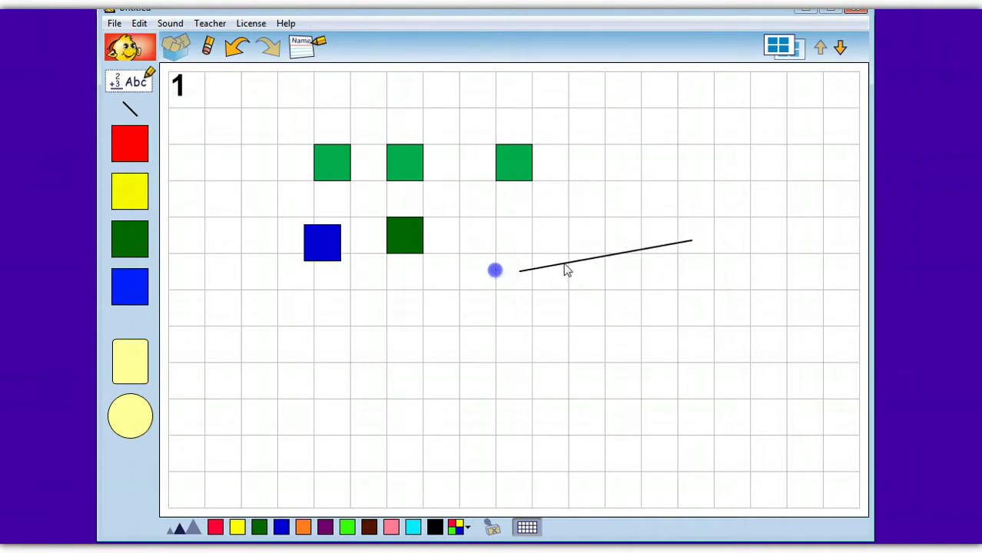
Add an empty text box, move the line below it and open the text box for editing
left_click(134, 83)
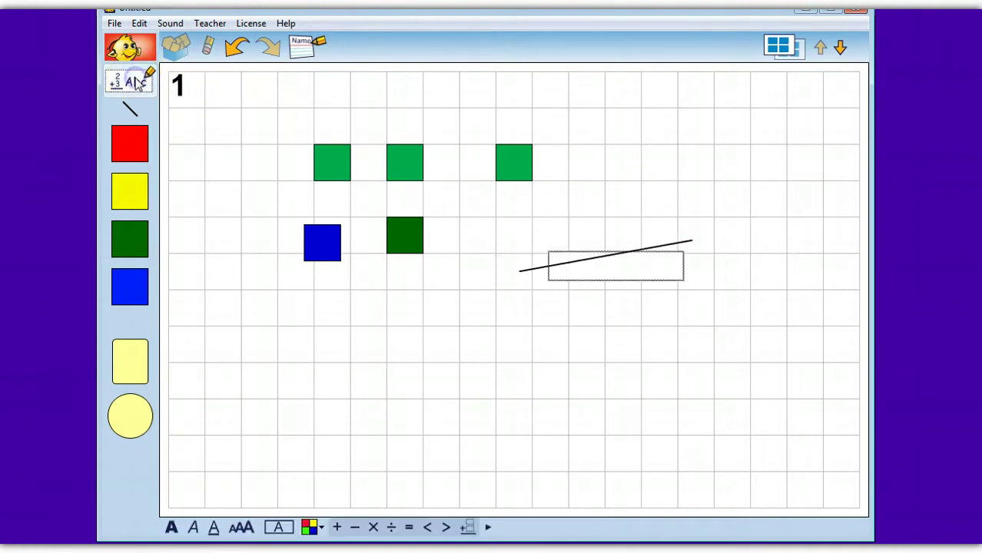
left_click(609, 255)
left_click(566, 290)
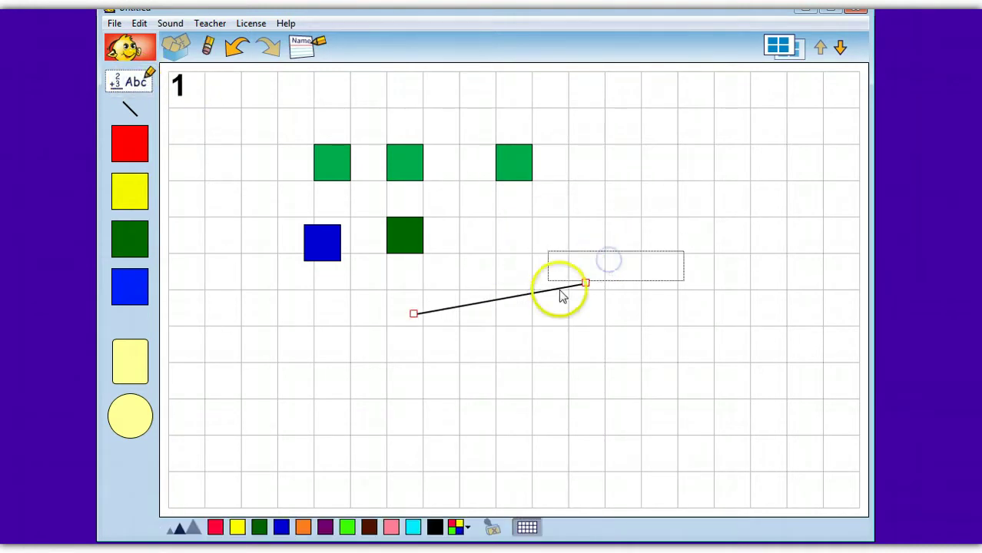
left_click(601, 265)
left_click(600, 264)
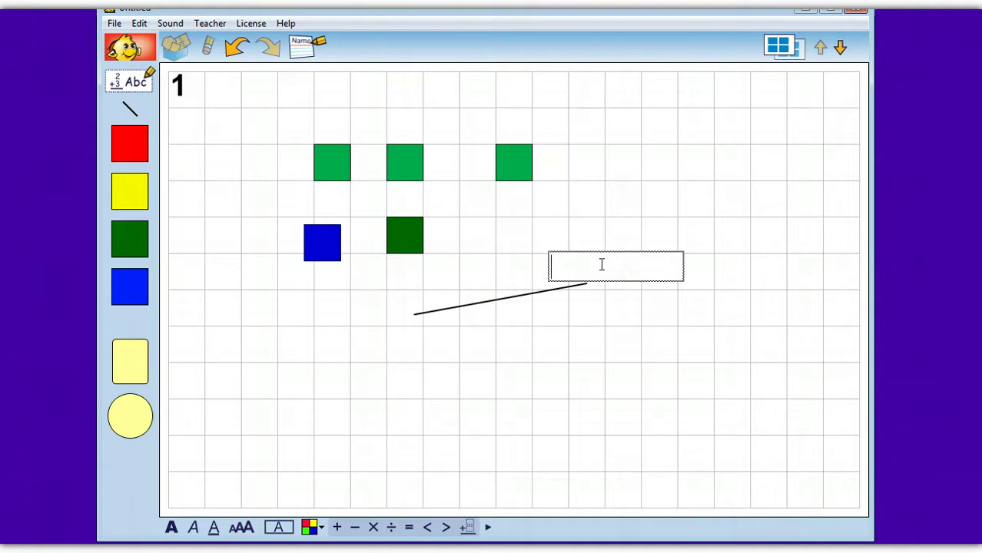
Place a yellow rounded rectangle below the tiles and move the blue, dark green and two medium green tiles onto it
left_click_drag(131, 361, 246, 361)
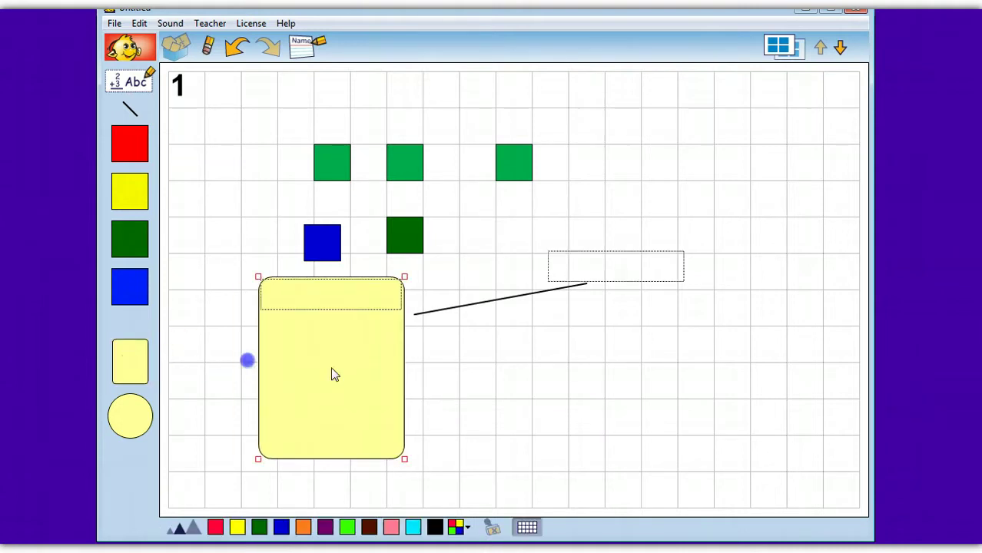
left_click(324, 245)
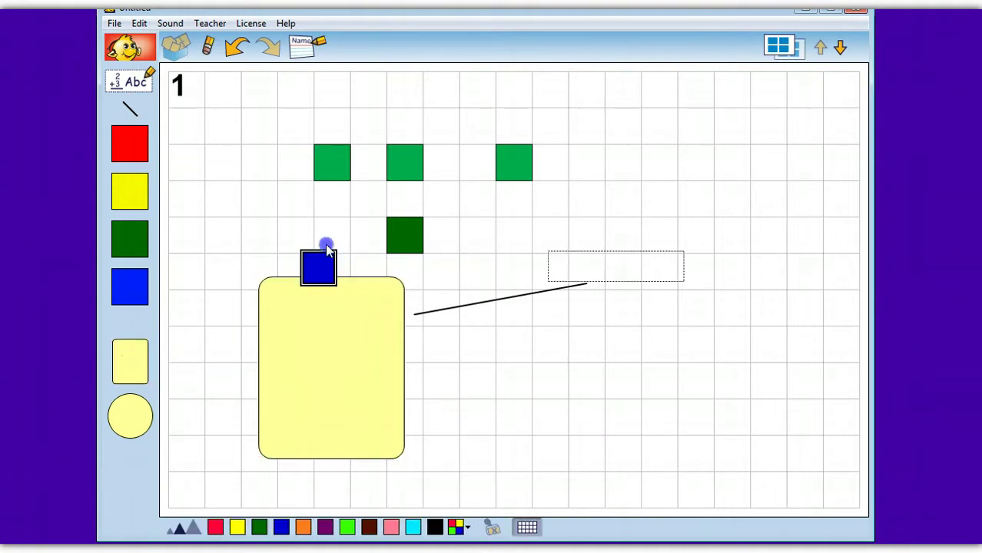
left_click(412, 238)
left_click(318, 168)
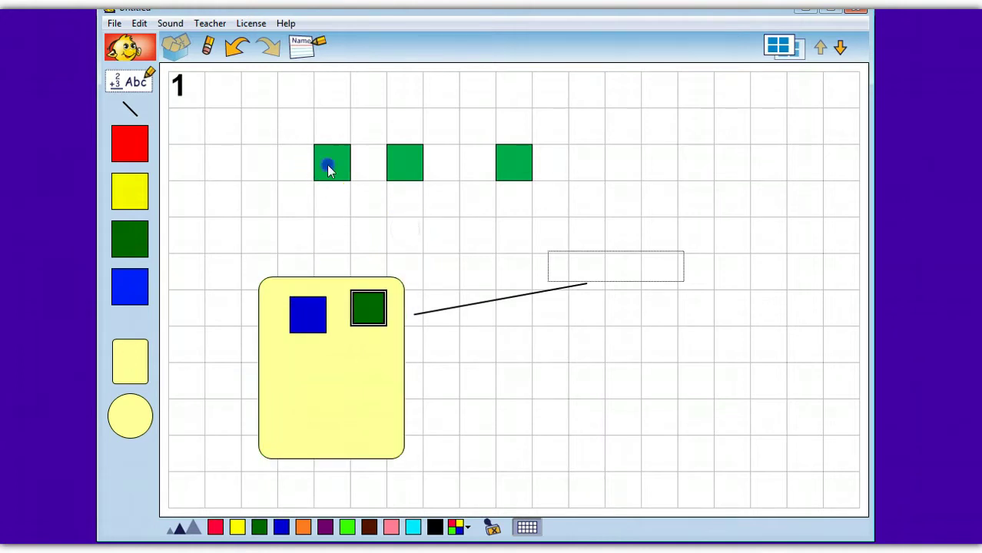
left_click(401, 175)
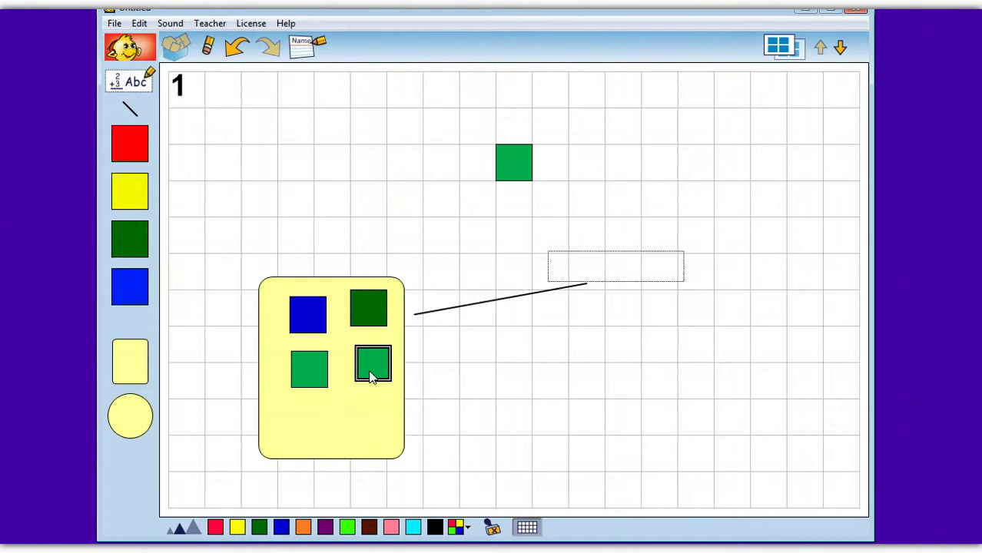
Select the rounded rectangle with three of its tiles, recolor them bright green and erase them
left_click(309, 316)
left_click(328, 309)
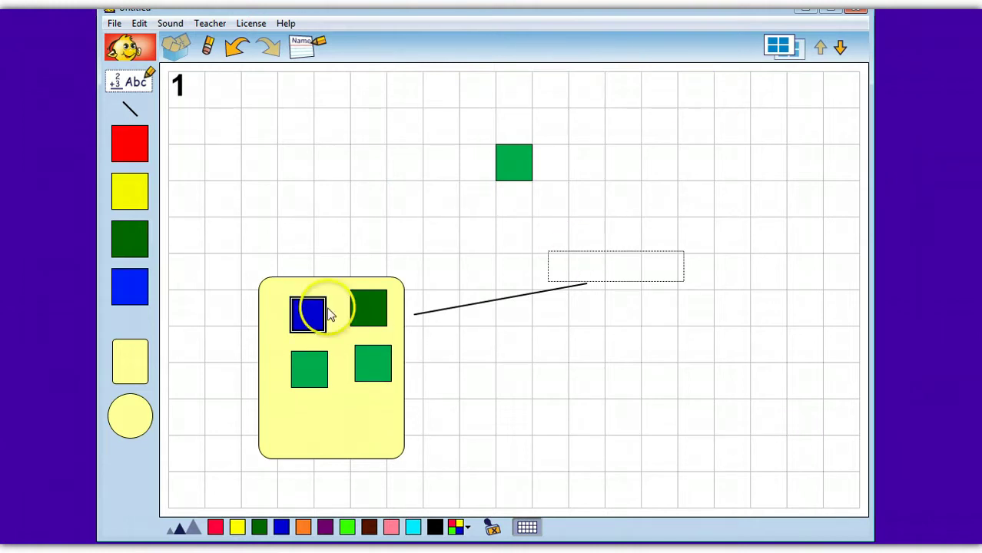
left_click(377, 385)
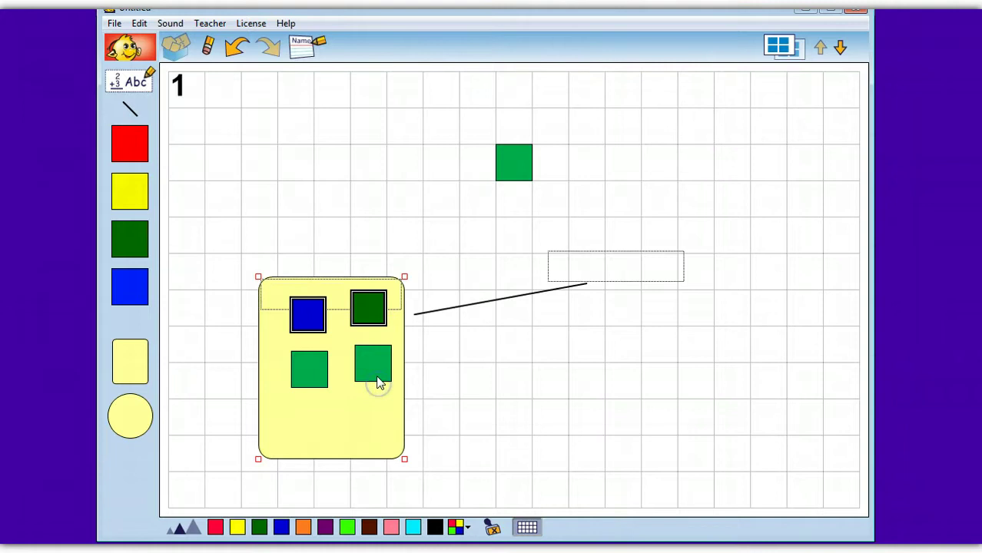
left_click(347, 526)
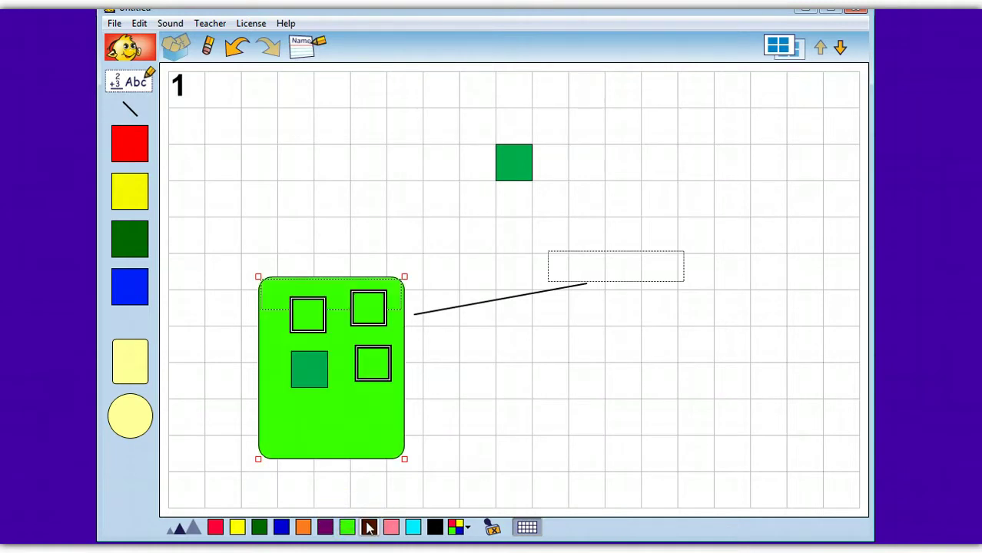
left_click(210, 47)
left_click(315, 51)
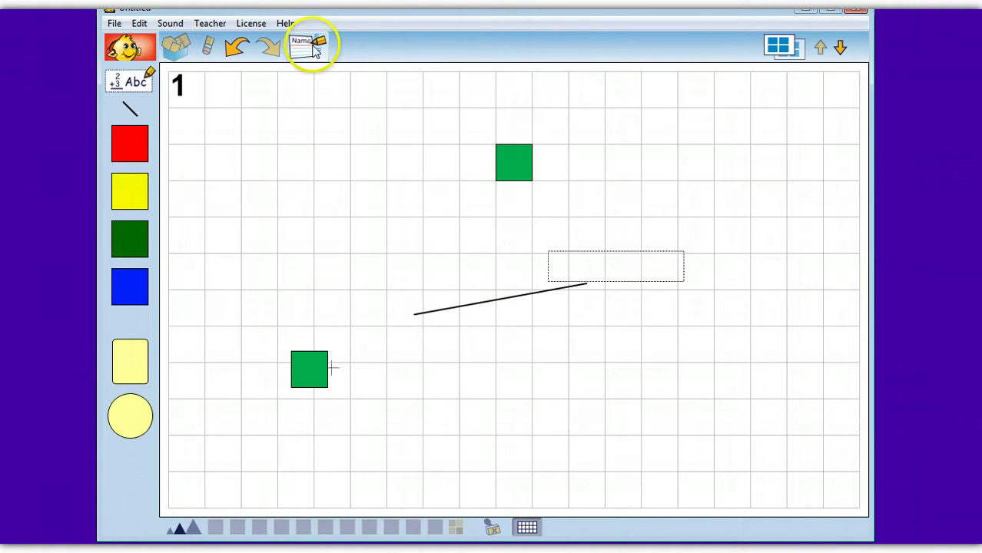
Place a red square and a blue hexagon near the top of page 2 and recolor both pink
left_click(841, 47)
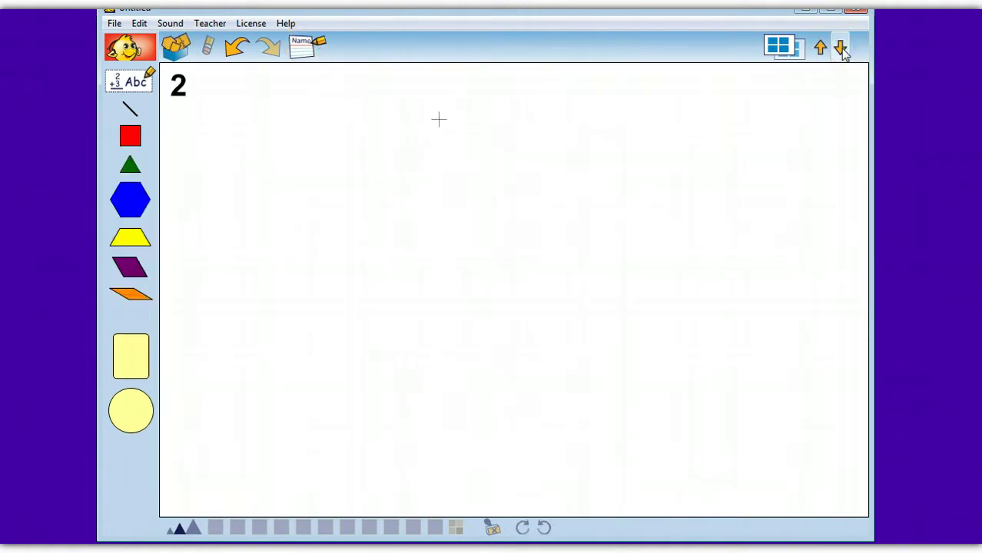
left_click(357, 160)
left_click(130, 138)
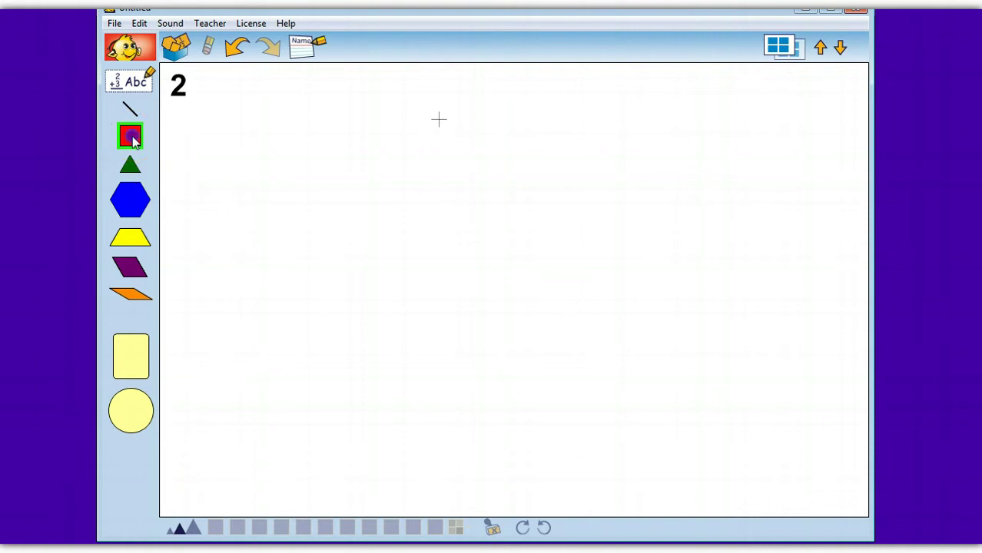
left_click_drag(131, 138, 355, 152)
left_click_drag(130, 201, 443, 209)
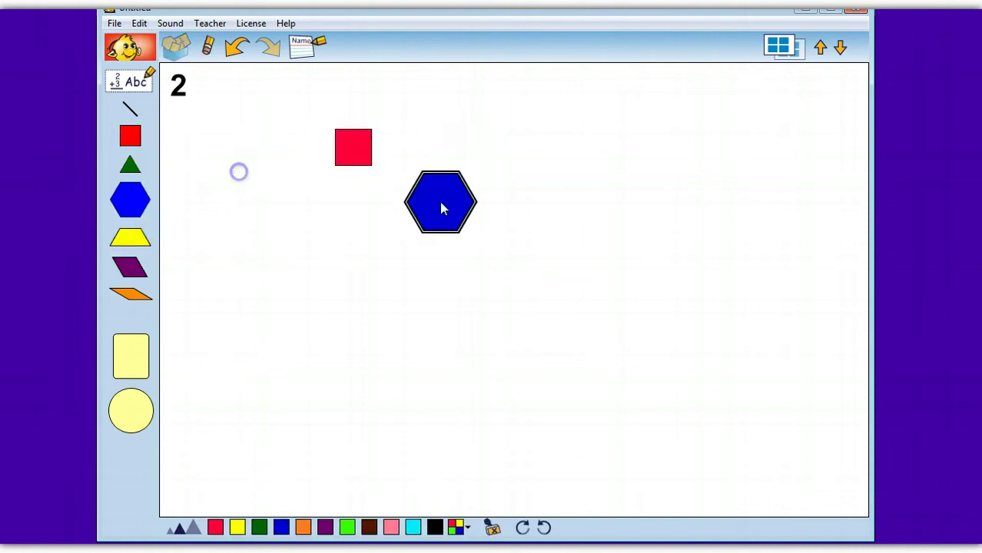
left_click(360, 151)
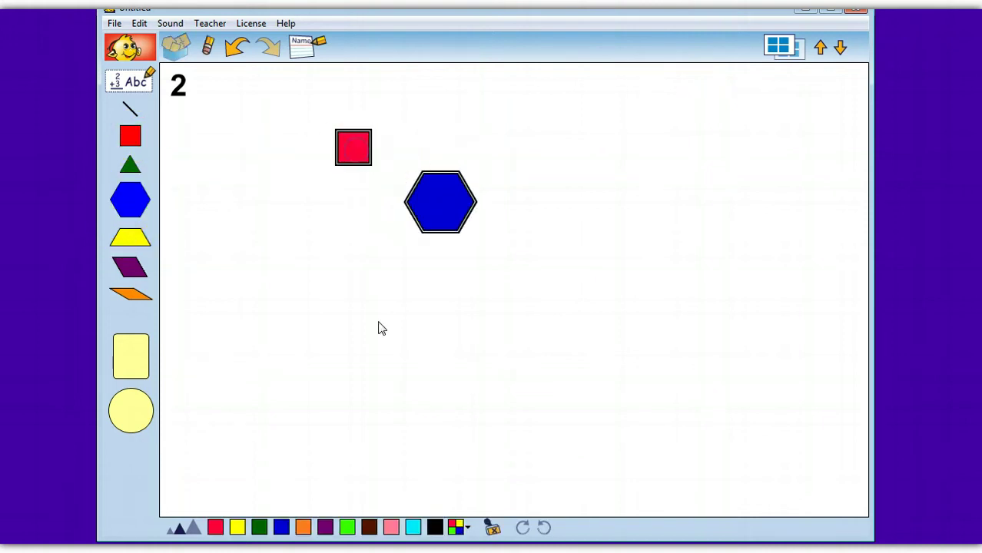
left_click(391, 527)
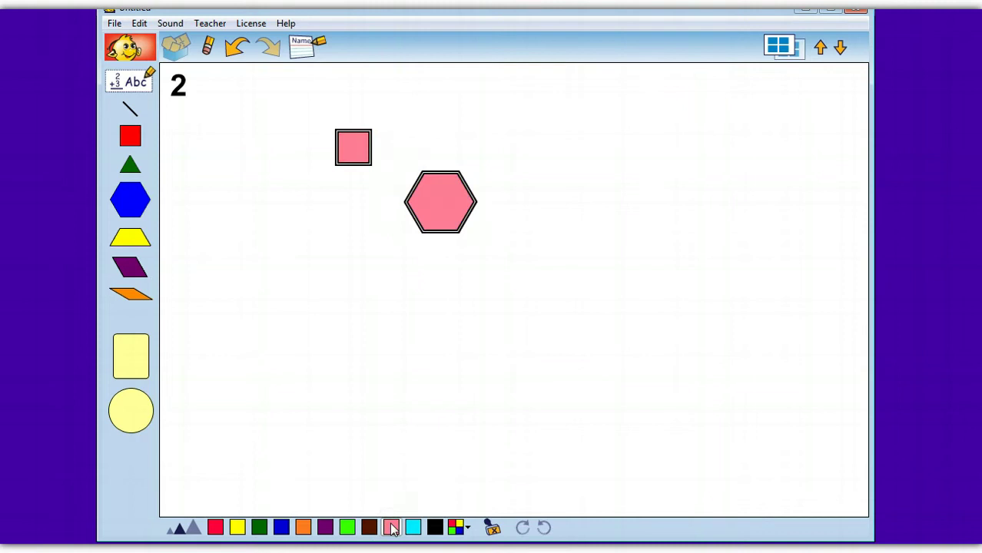
Add a short diagonal line below and to the right of the pink hexagon, and erase the pink square
left_click(130, 110)
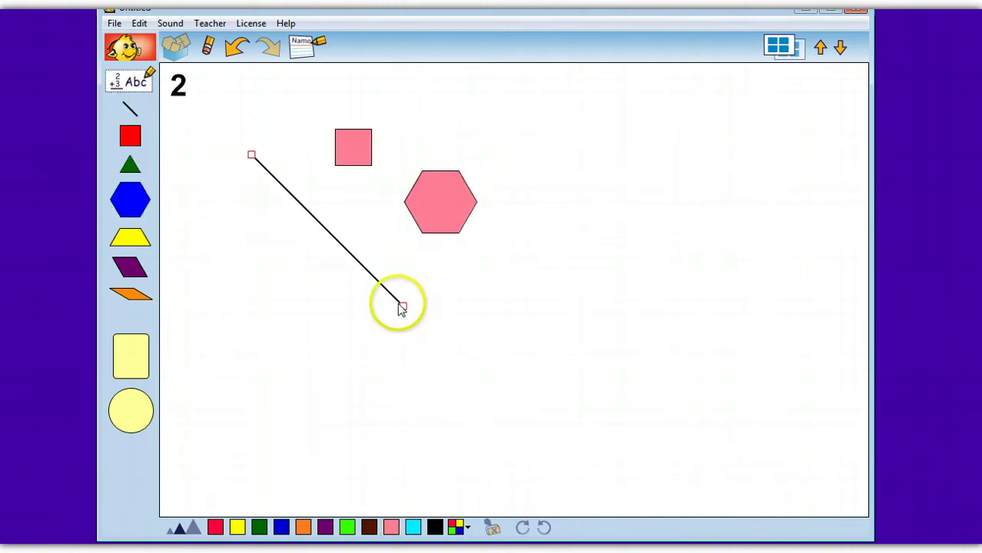
left_click_drag(402, 307, 222, 184)
left_click(232, 134)
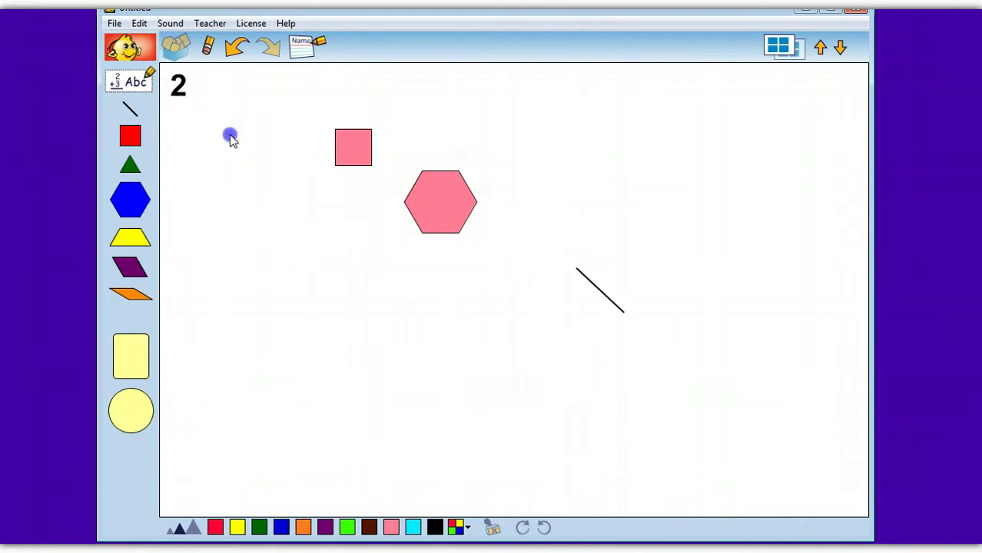
left_click(603, 287)
left_click(353, 142)
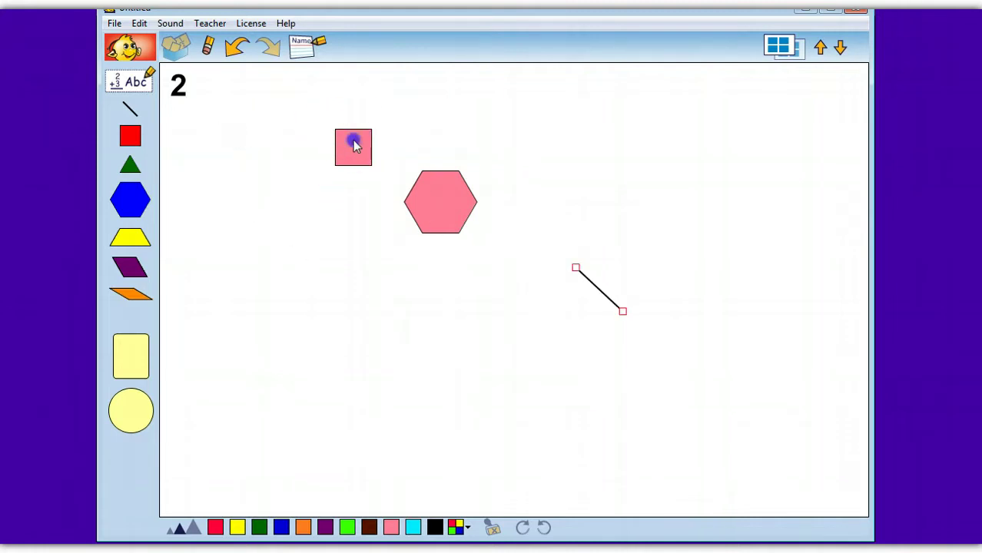
left_click(212, 47)
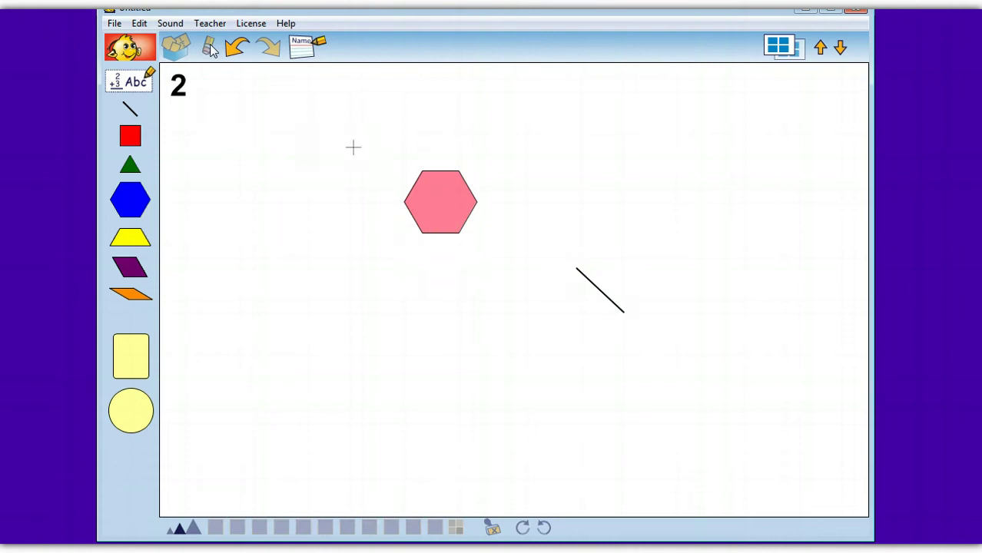
Place a yellow rounded rectangle mat below the pink hexagon's left and put a blue hexagon and a purple parallelogram on it
left_click_drag(132, 198, 264, 148)
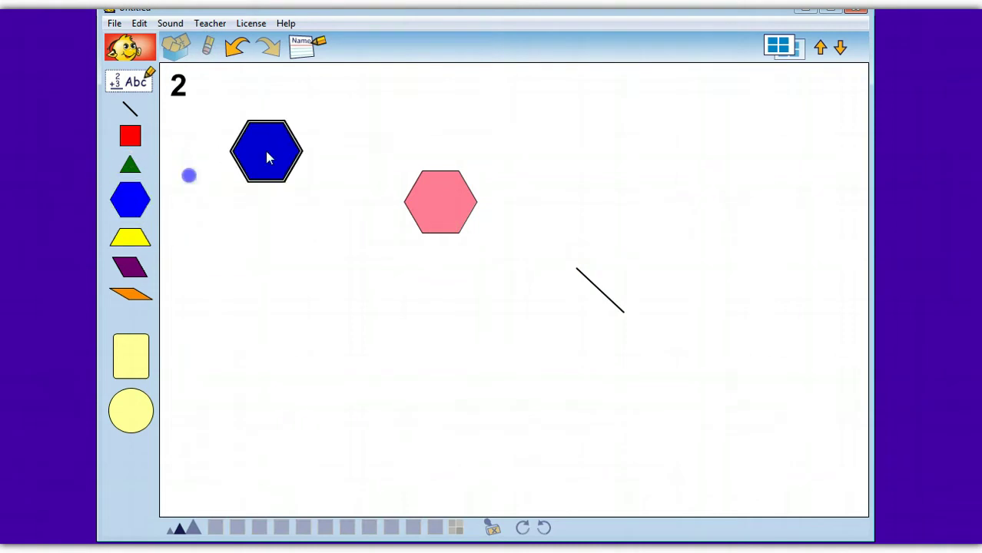
left_click(145, 242)
left_click_drag(131, 355, 290, 319)
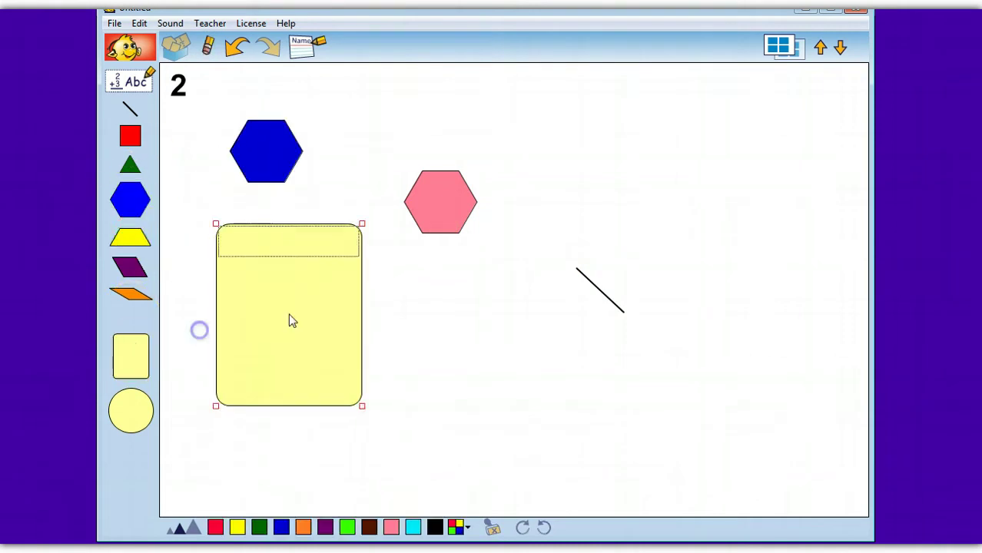
left_click(269, 161)
left_click_drag(268, 162, 261, 276)
left_click_drag(149, 265, 287, 341)
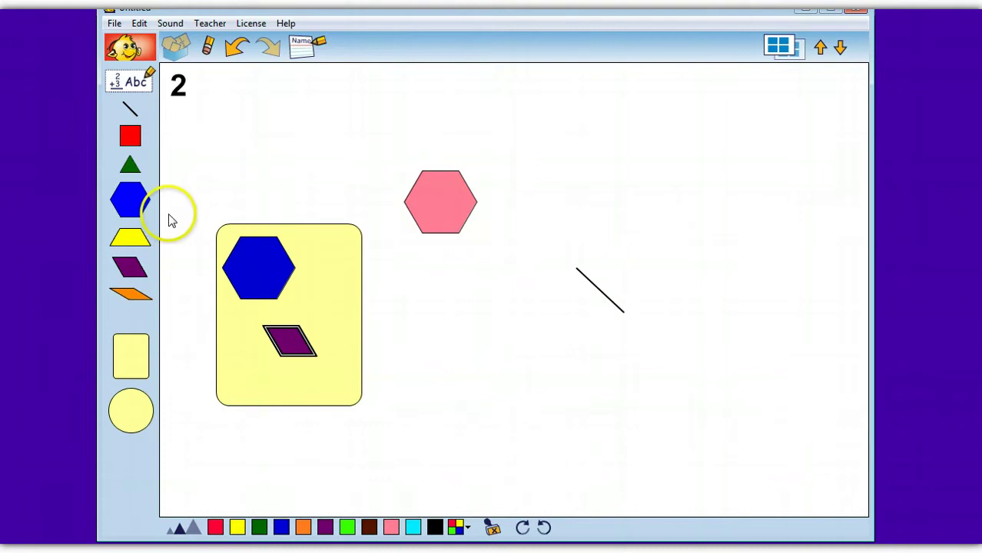
Recolor the blue hexagon on the mat bright green and move the pink hexagon slightly up and left
left_click(258, 262)
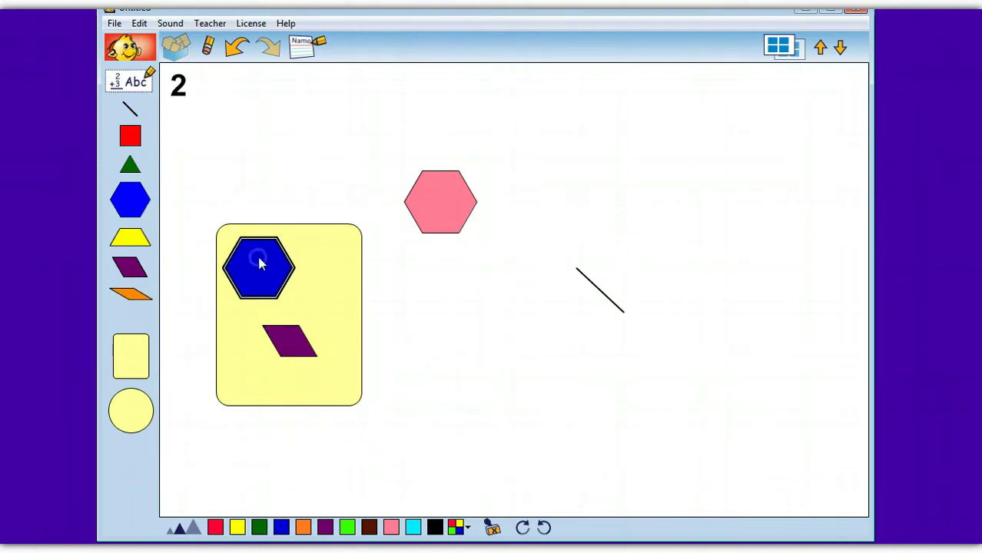
left_click(346, 527)
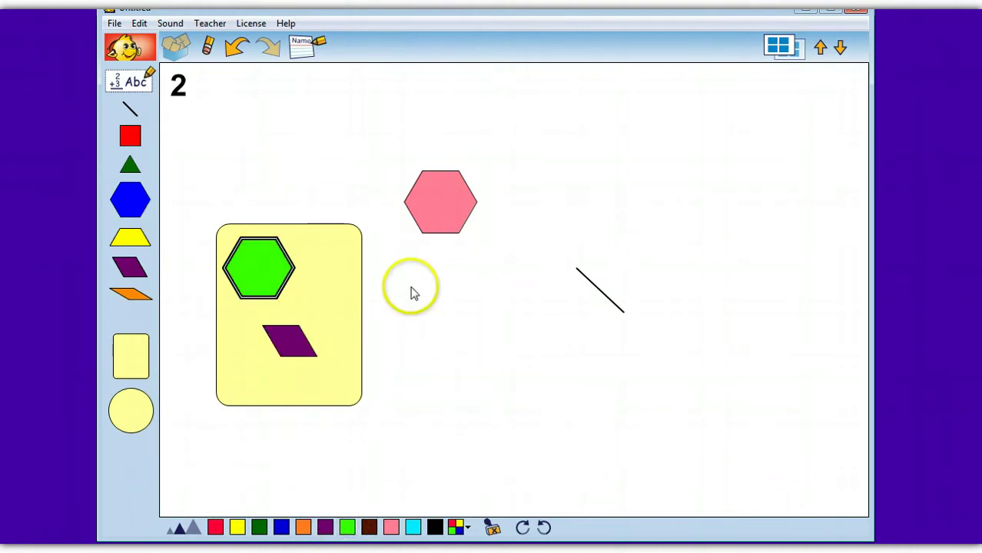
left_click_drag(453, 187, 425, 178)
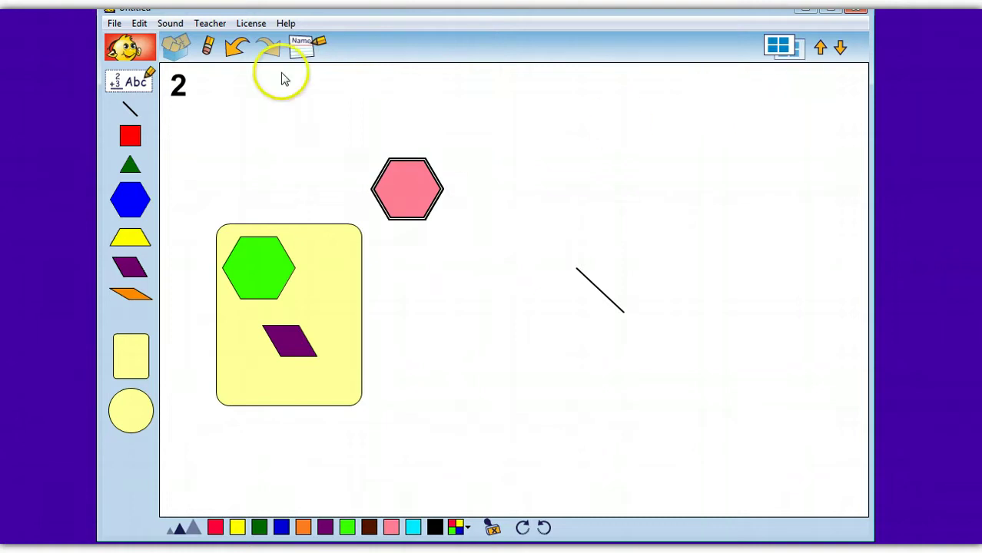
Add an empty text box and move the pink hexagon out from under it to the page's upper edge
left_click(129, 83)
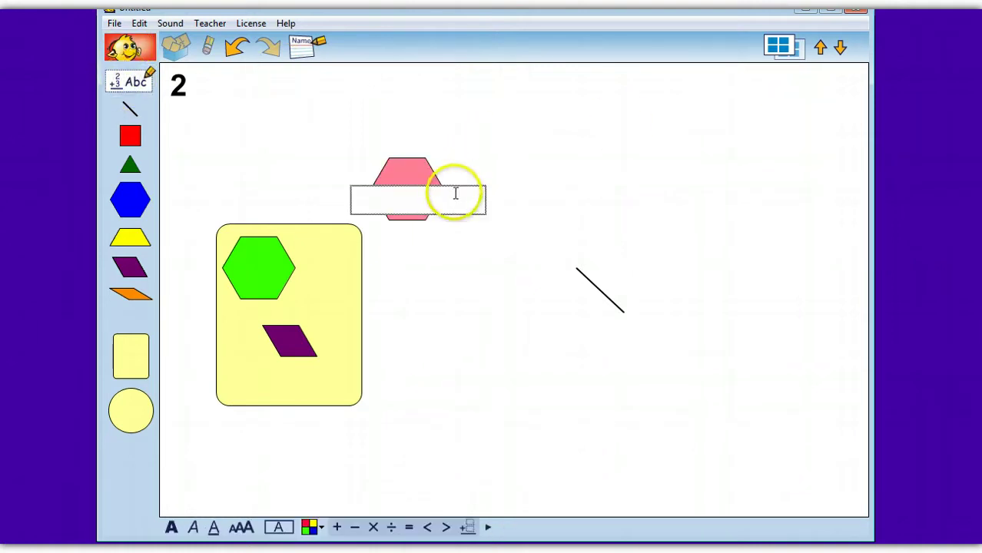
left_click(641, 134)
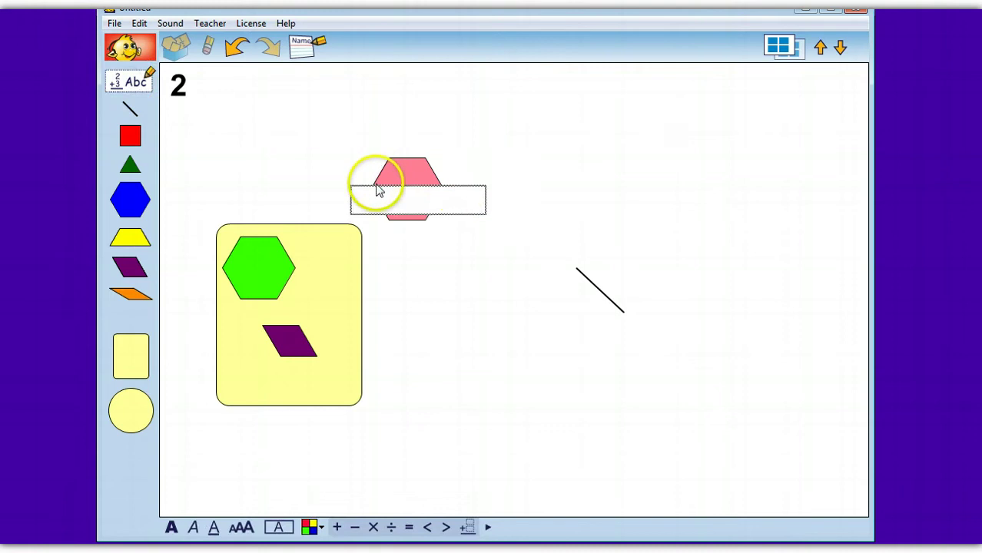
left_click_drag(376, 183, 441, 98)
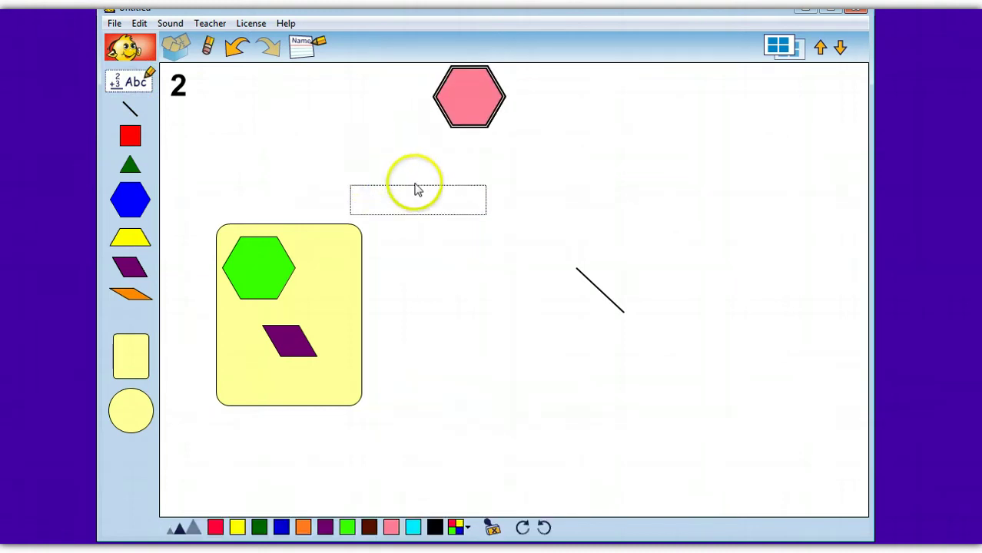
Try opening the empty text box for editing, and move it to the page's upper right corner
left_click(439, 188)
left_click(421, 199)
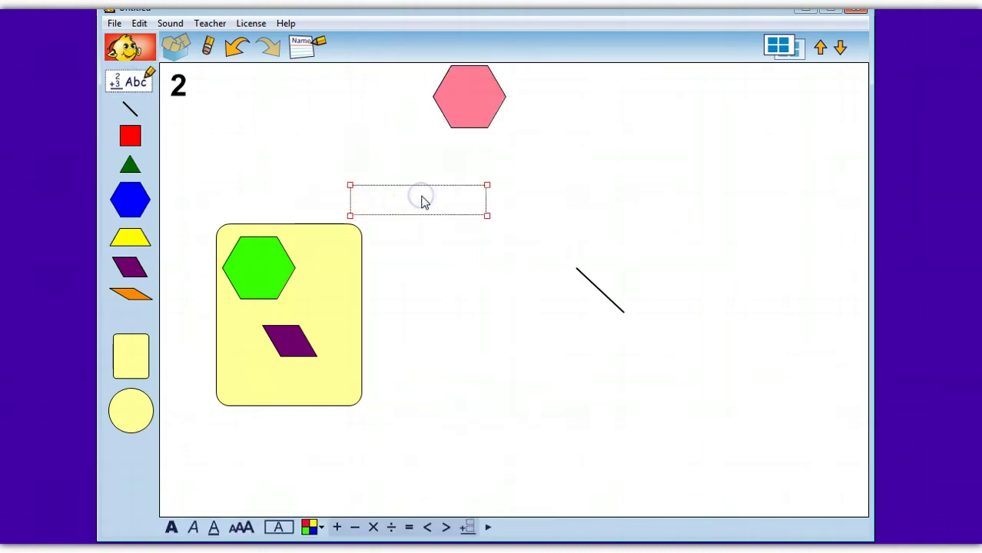
left_click(440, 193)
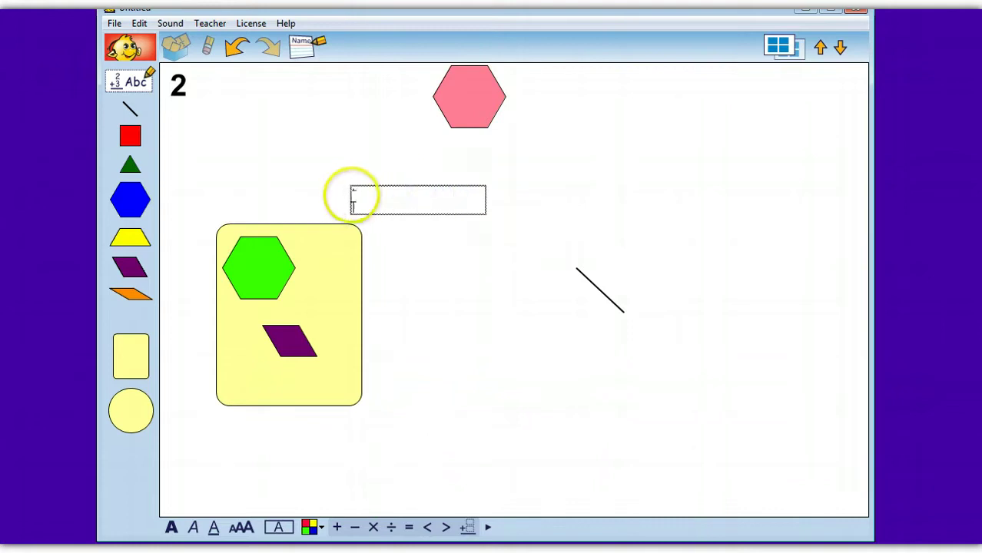
left_click(350, 193)
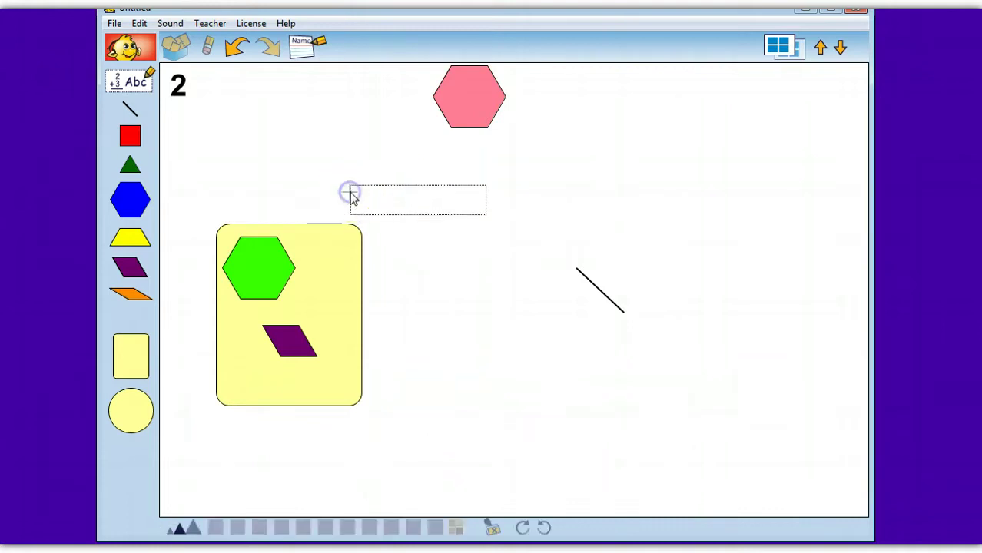
left_click(356, 190)
left_click_drag(366, 192, 708, 102)
left_click(292, 50)
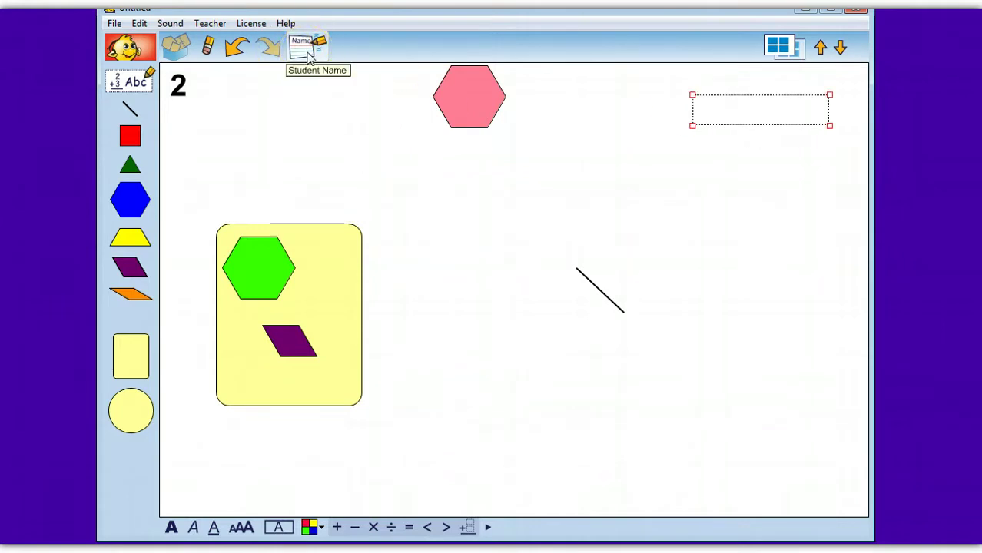
Add page 3 with fraction tiles and place a red 1 tile with a yellow 1/2 tile above it
left_click(840, 49)
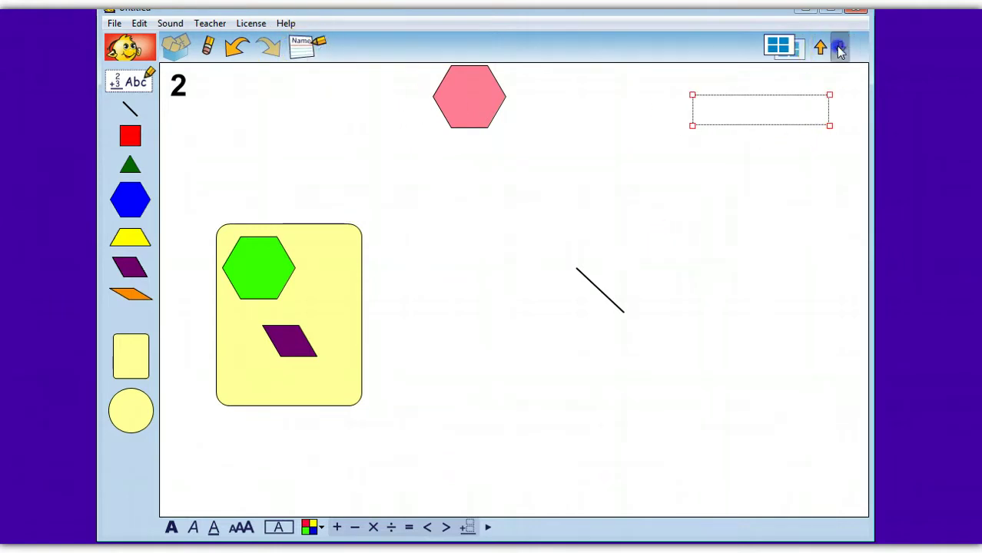
left_click(384, 162)
left_click(138, 142)
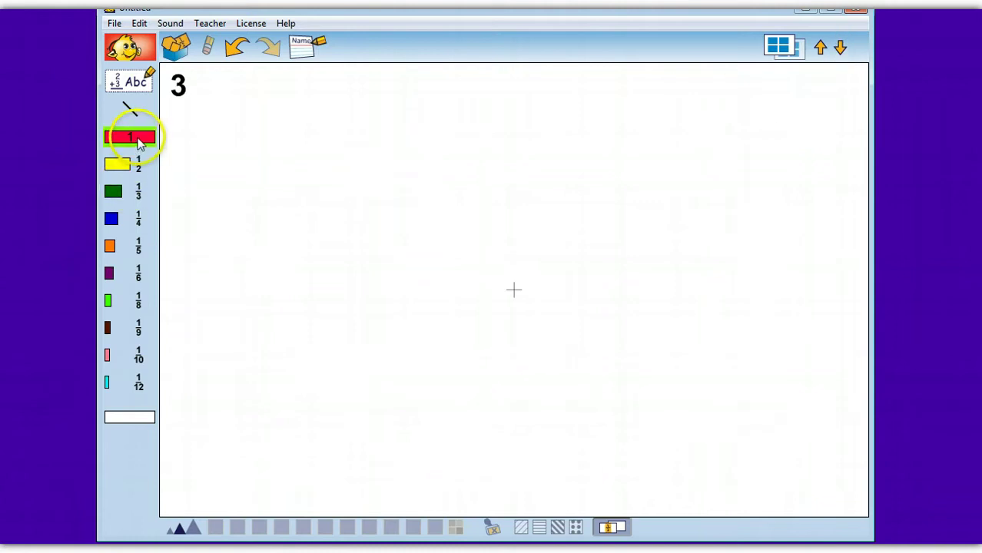
left_click(464, 212)
left_click(126, 168)
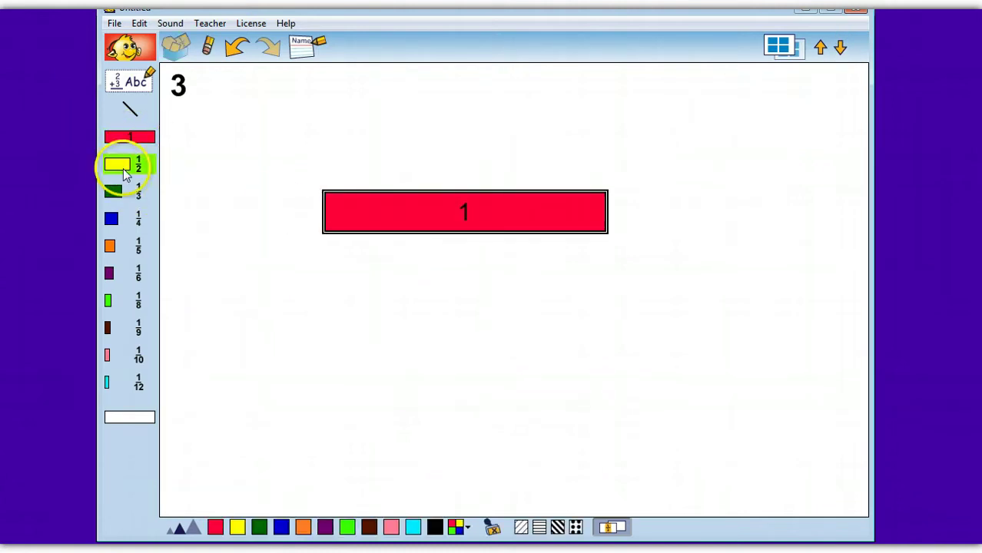
left_click(368, 166)
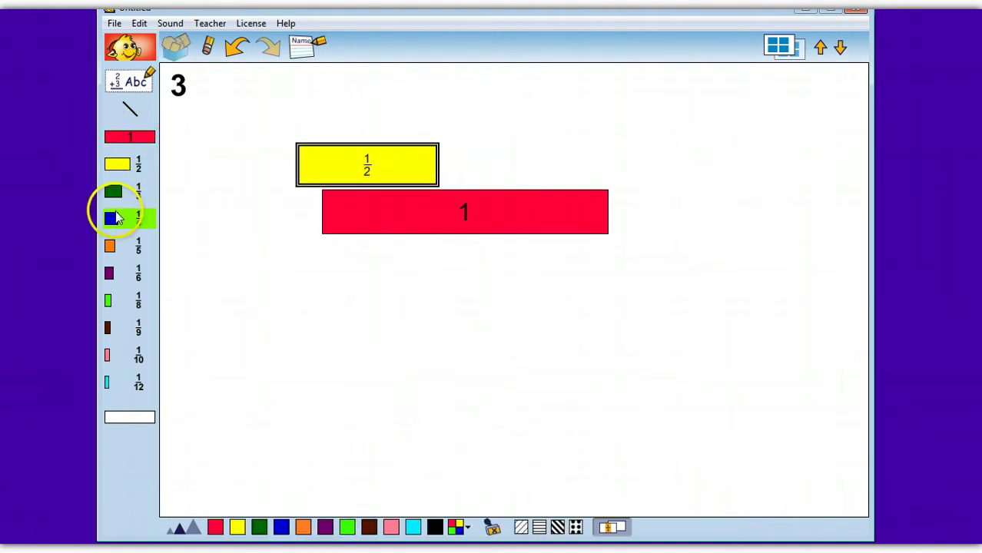
Place two blue 1/4 tiles and line them up with the 1/2 tile in a row along the 1 tile
left_click(113, 218)
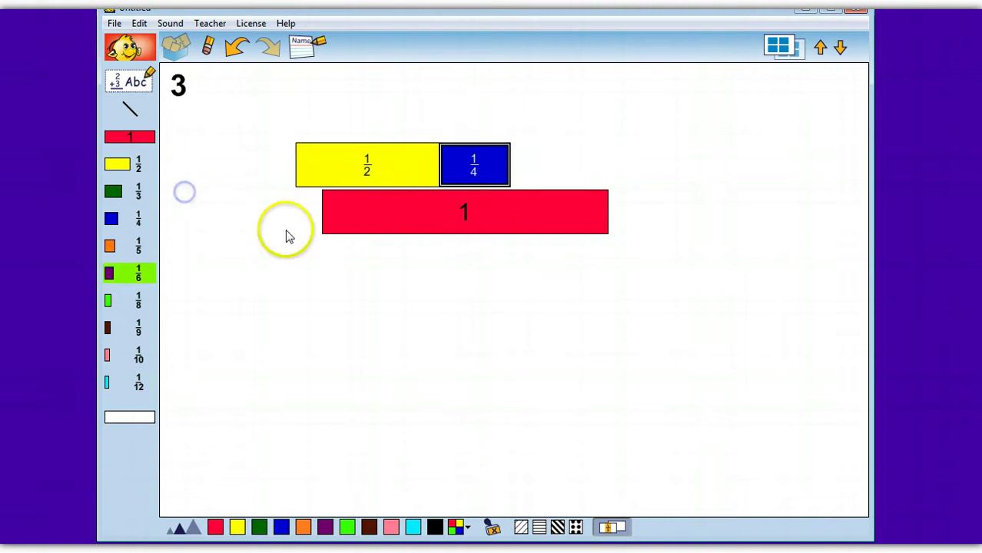
left_click(112, 218)
left_click(307, 176)
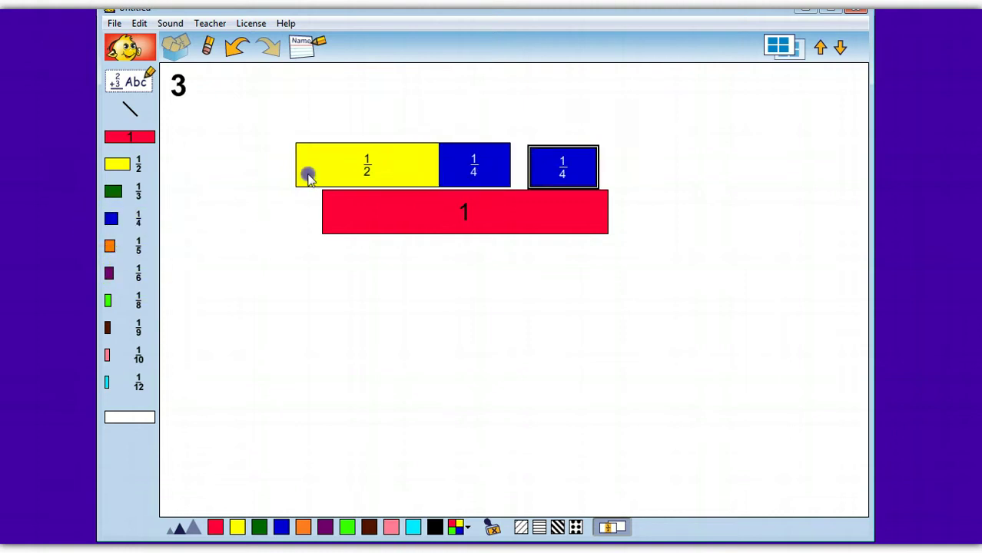
left_click_drag(556, 173, 576, 167)
left_click(496, 167)
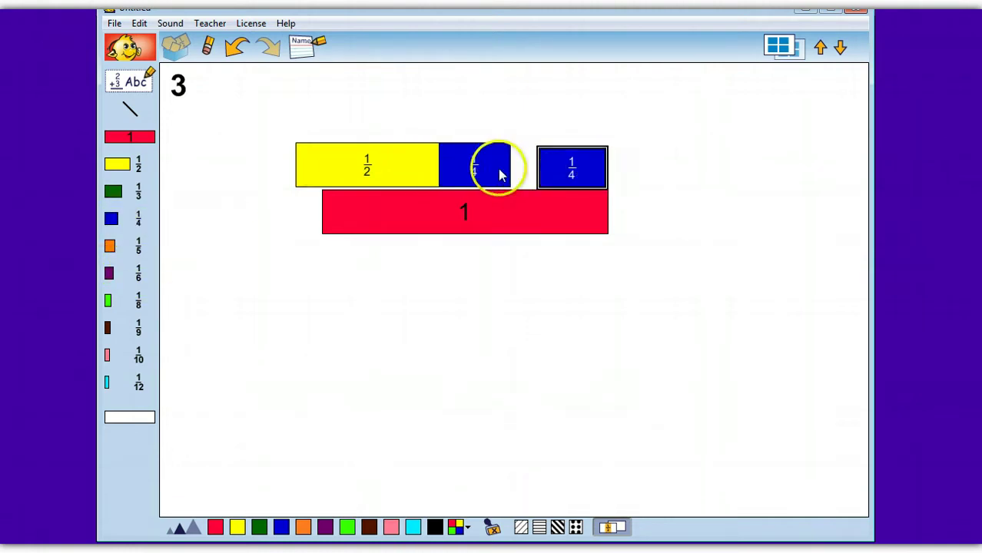
left_click(400, 180)
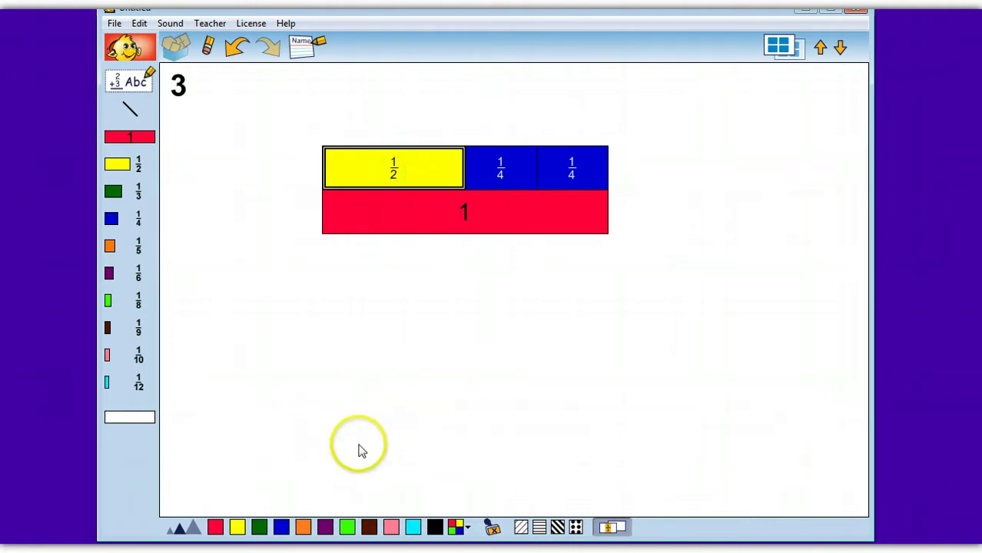
Recolor the 1/2 tile purple and replace that with salmon from the extended color palette
left_click(326, 527)
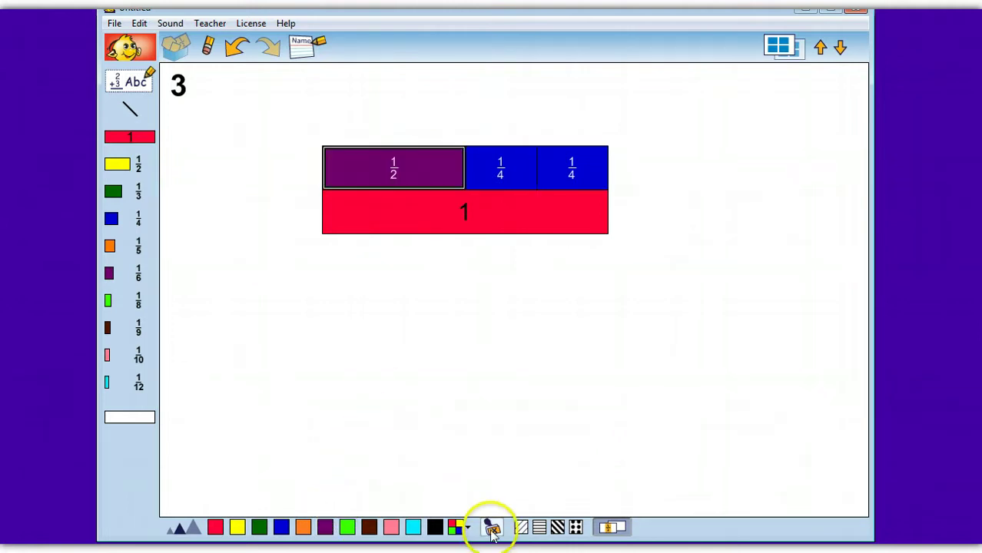
left_click(461, 527)
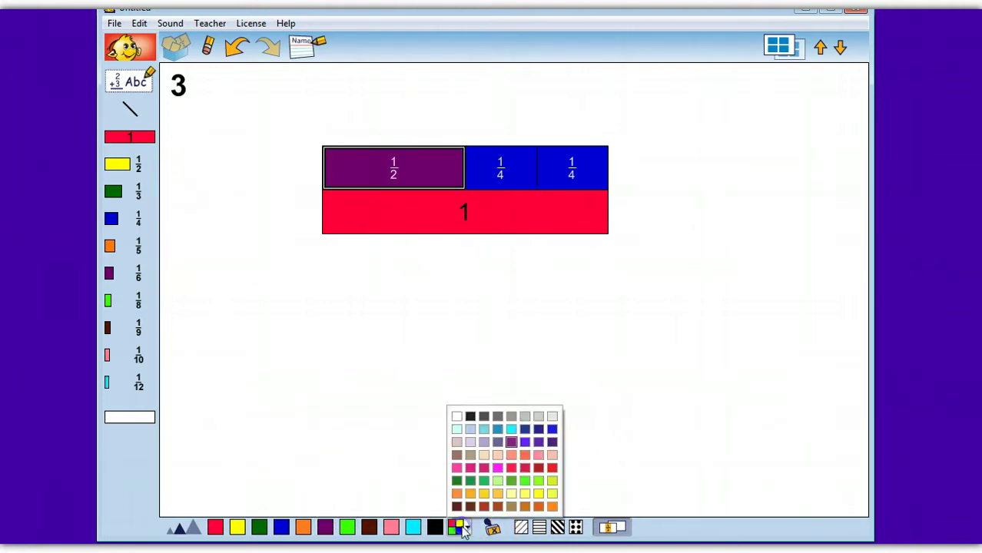
left_click(511, 455)
Try the dotted, thick diagonal, horizontal line and thin diagonal patterns on the 1/2 tile, finishing with dots
left_click(576, 527)
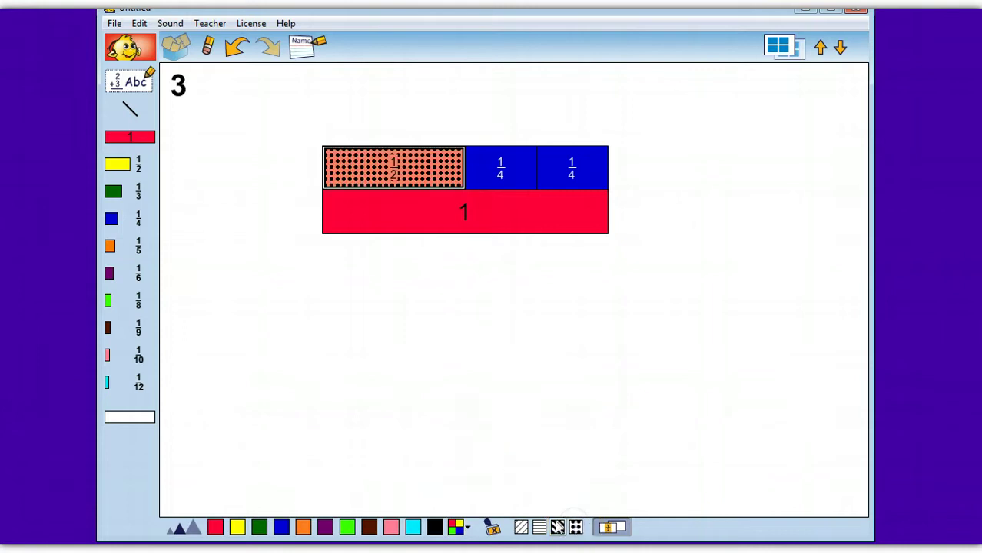
left_click(558, 526)
left_click(540, 527)
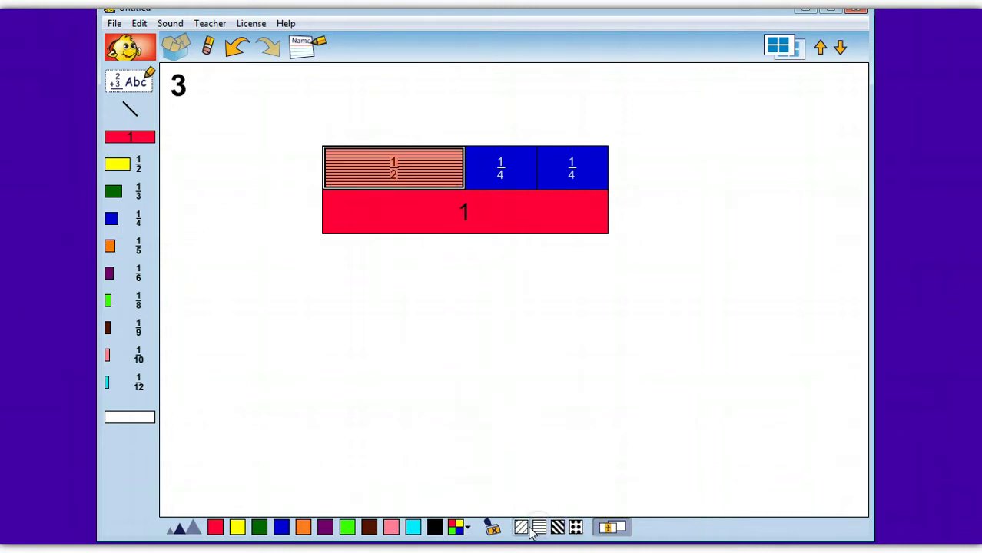
left_click(522, 527)
left_click(522, 527)
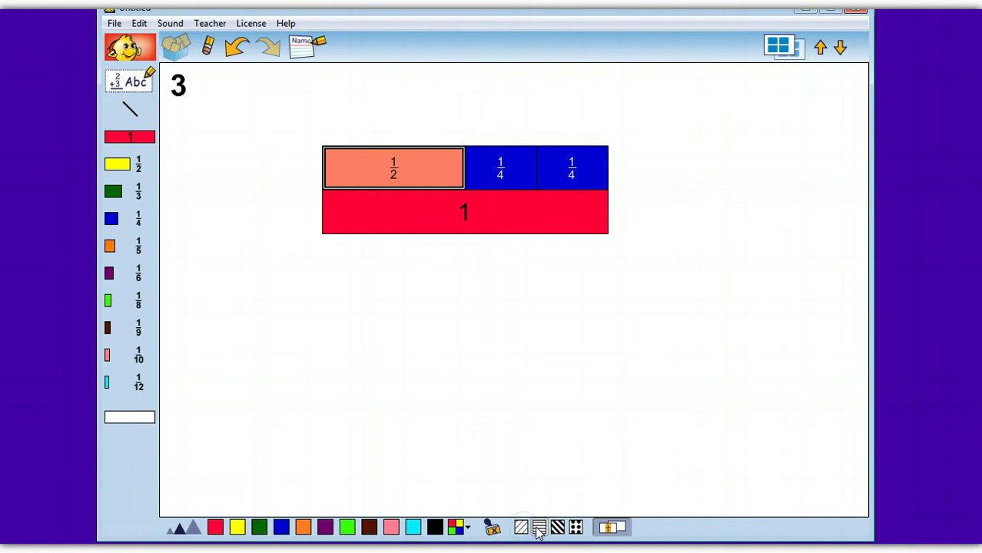
left_click(539, 528)
left_click(556, 528)
left_click(575, 527)
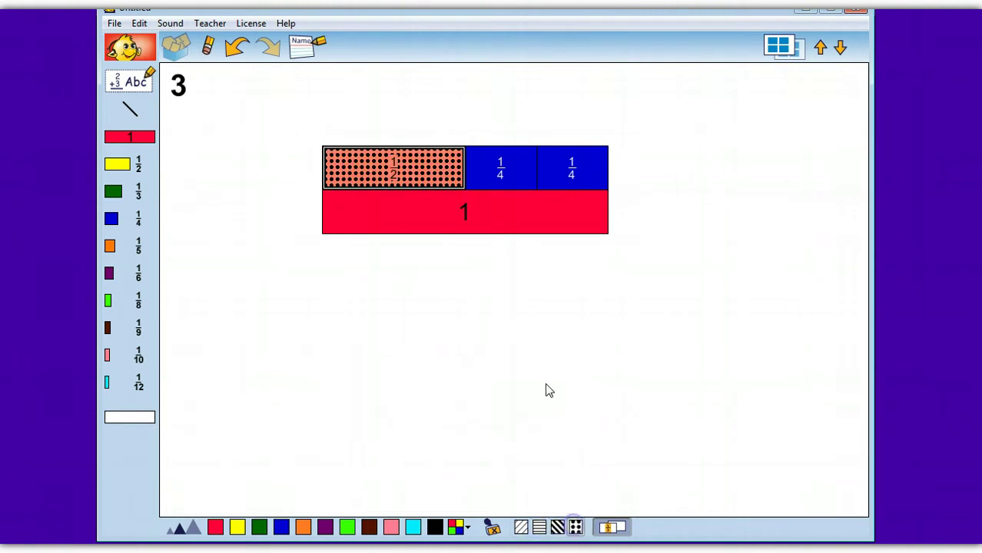
Select the 1/2 tile and both 1/4 tiles together and toggle the dotted pattern, leaving it off
left_click(511, 159)
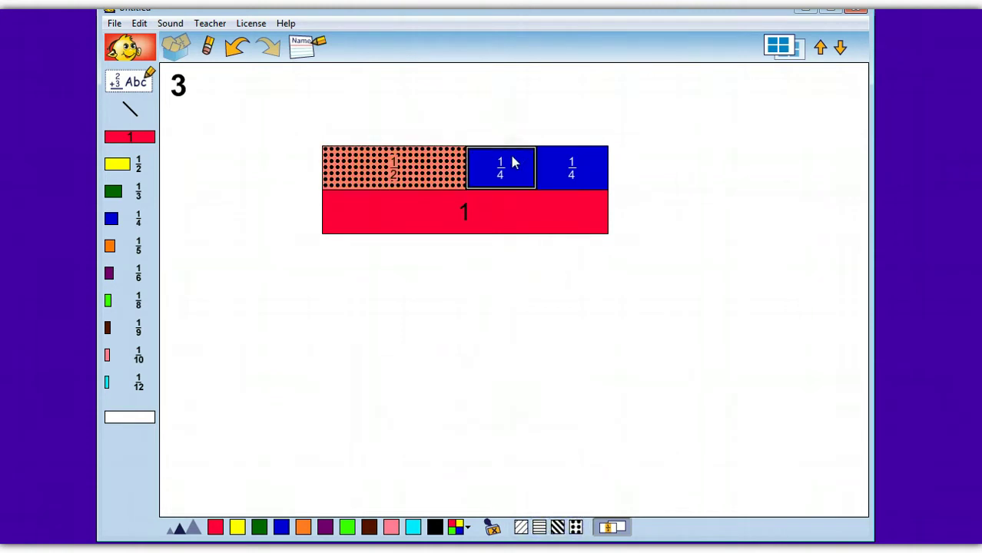
left_click_drag(512, 159, 507, 162)
left_click(430, 175)
left_click(575, 527)
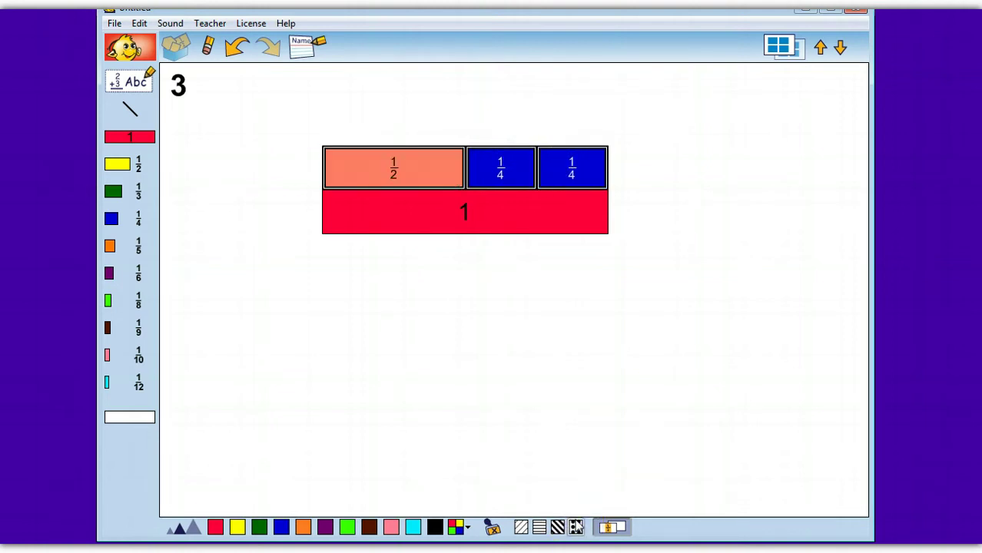
left_click(575, 527)
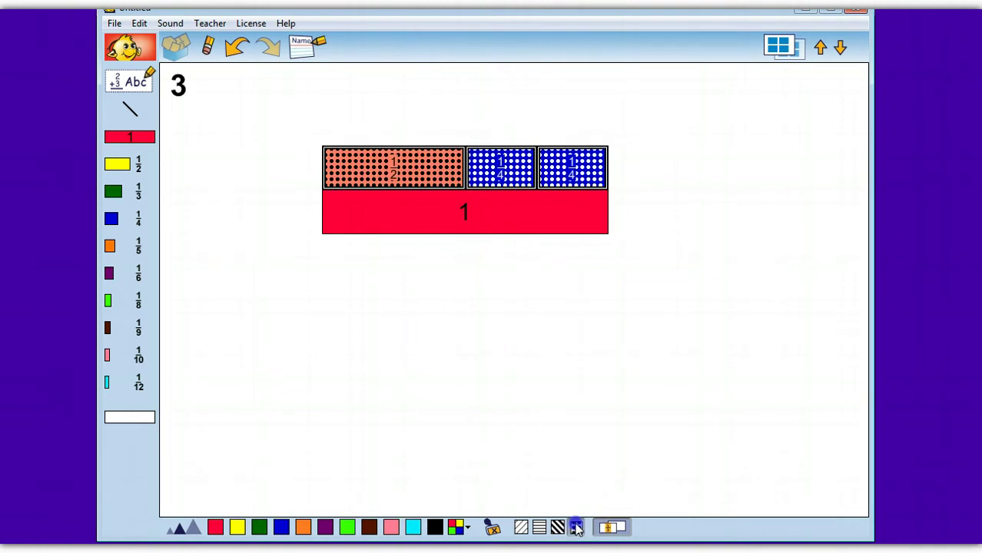
left_click(575, 527)
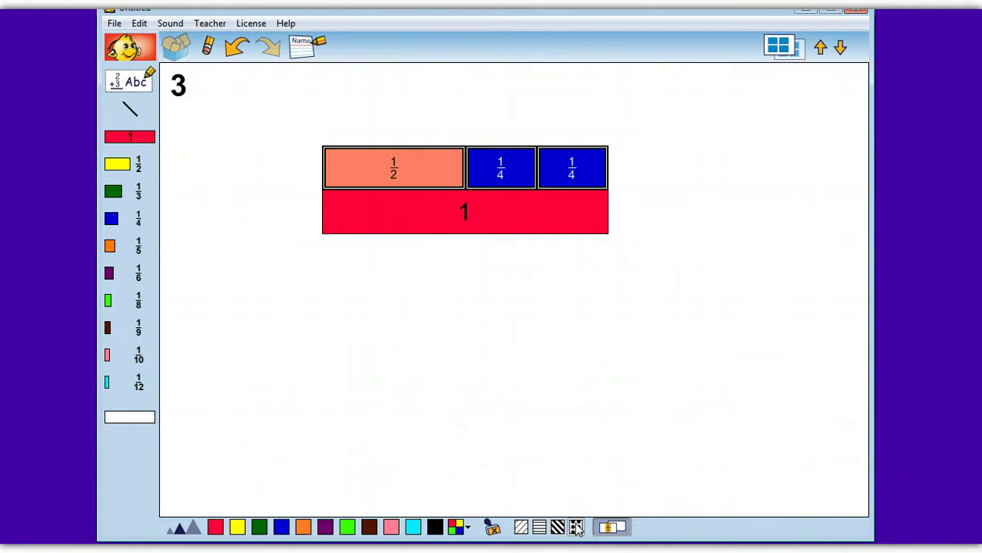
Toggle the dotted pattern on the selected tiles, and repeatedly hide and show the fraction labels, leaving the labels shown and the tiles deselected
left_click(575, 527)
left_click(575, 527)
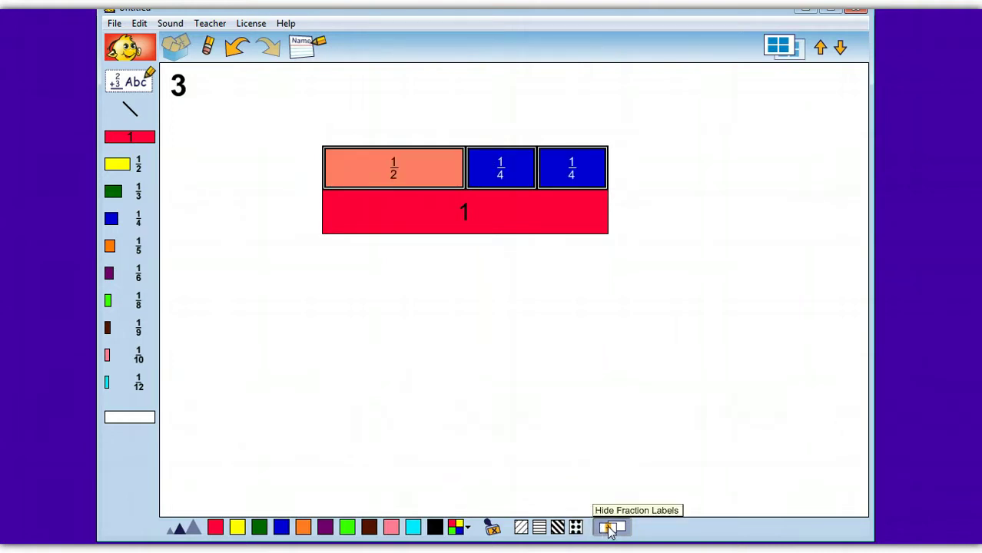
left_click(609, 528)
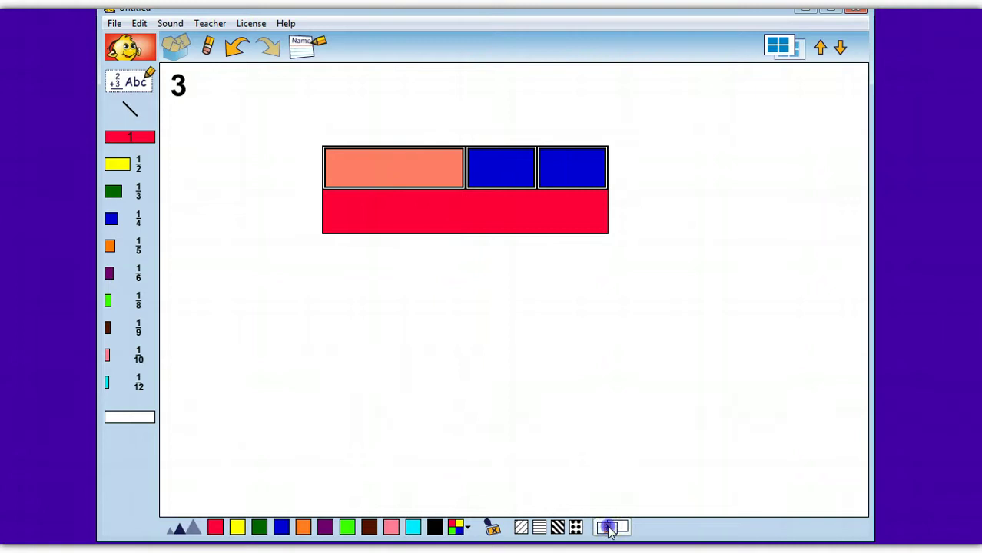
left_click(609, 528)
left_click(609, 528)
left_click(609, 528)
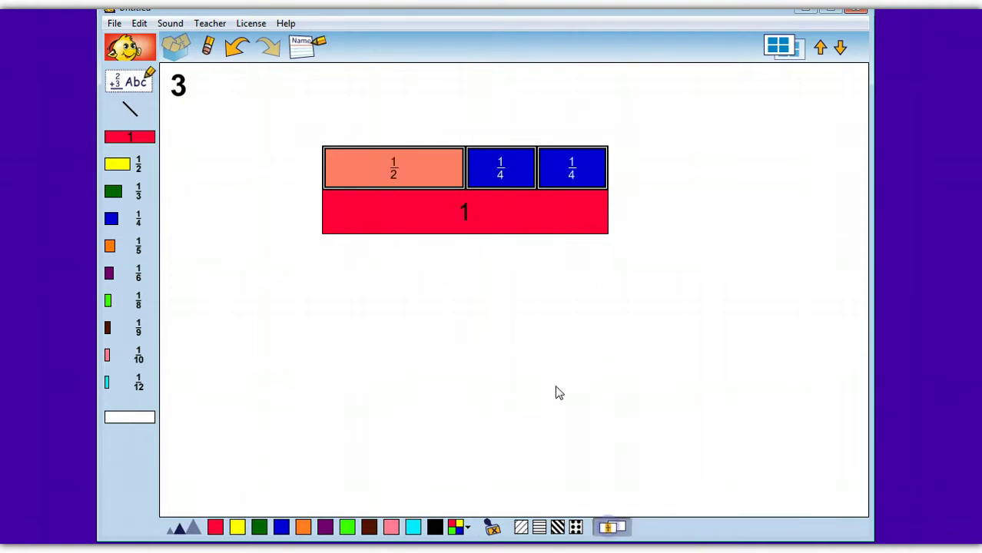
left_click(530, 319)
left_click(606, 529)
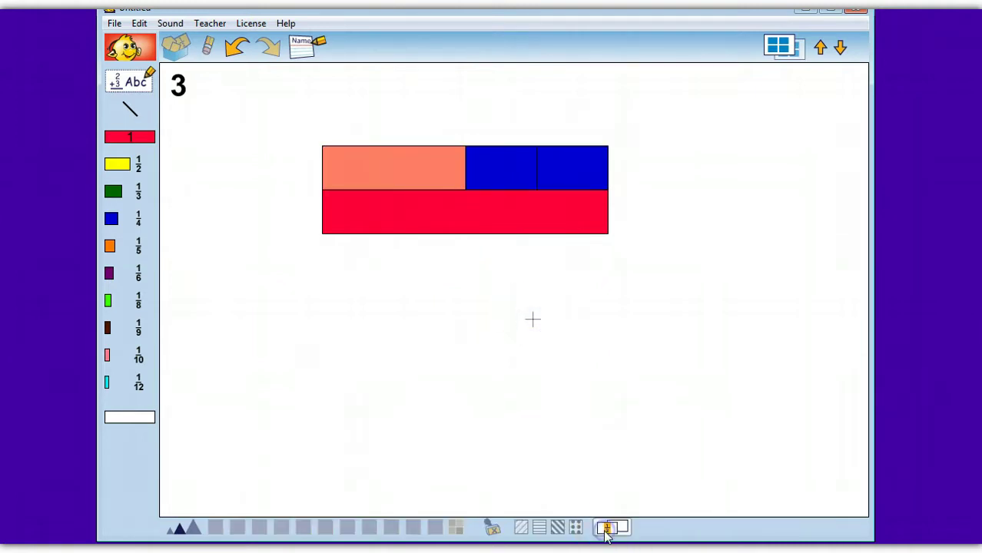
left_click(610, 527)
left_click(610, 527)
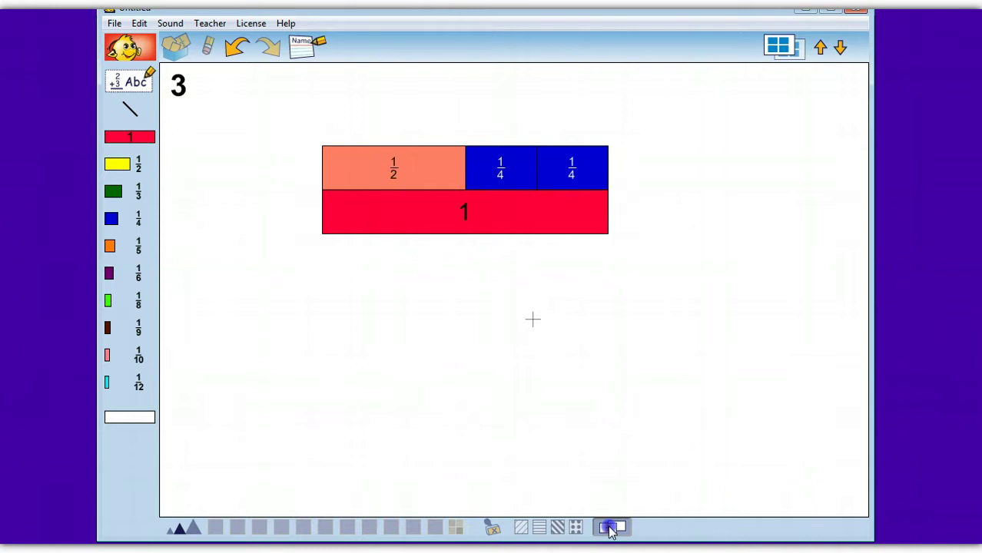
left_click(516, 349)
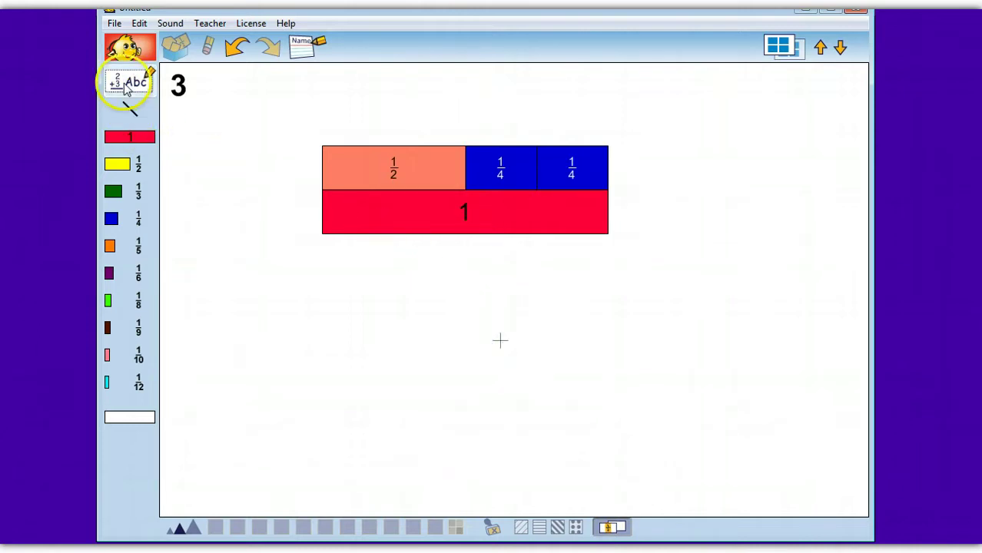
Add a text box below the fraction tiles and insert the plus, minus and multiplication signs in it
left_click(127, 85)
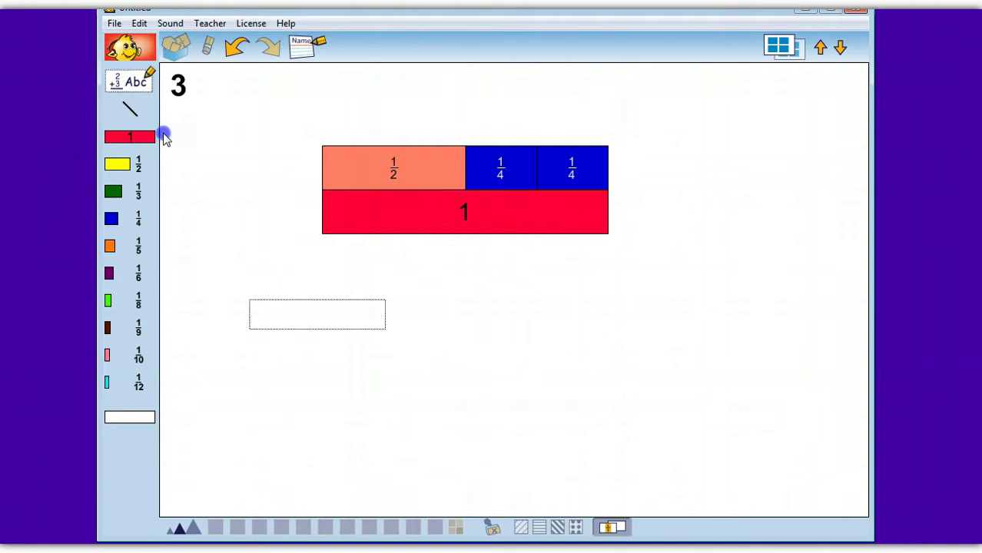
left_click(296, 308)
left_click(129, 110)
left_click_drag(314, 193, 533, 301)
left_click(340, 323)
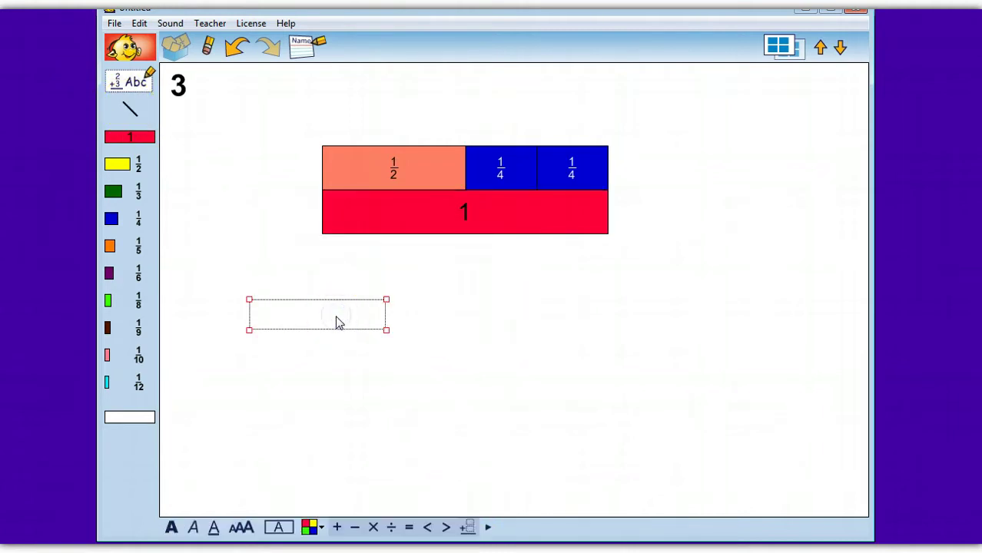
left_click(337, 527)
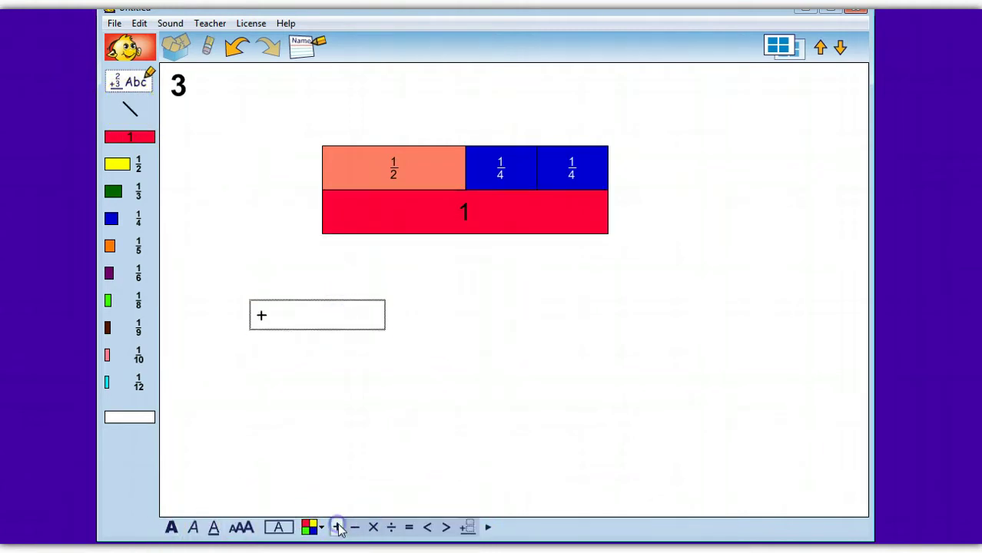
left_click(355, 528)
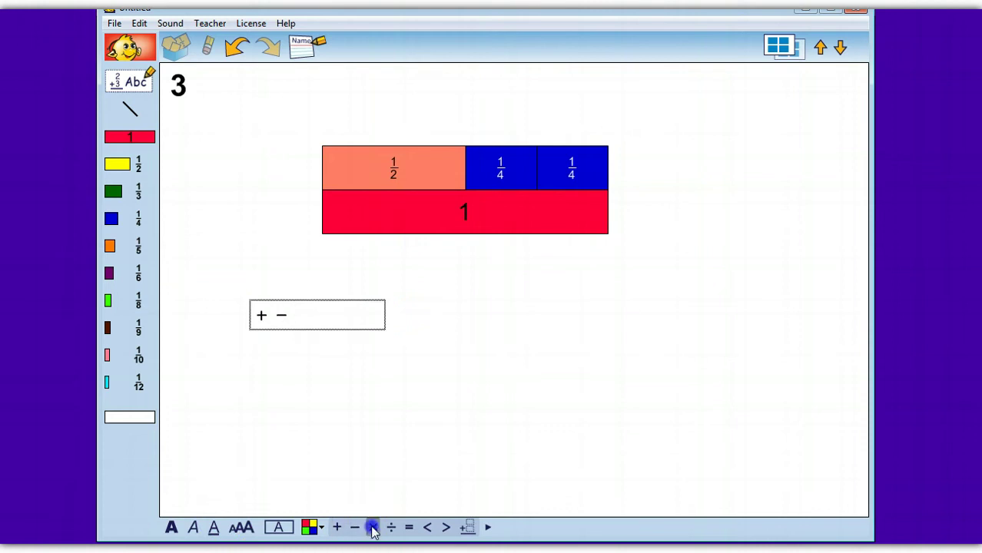
left_click(373, 528)
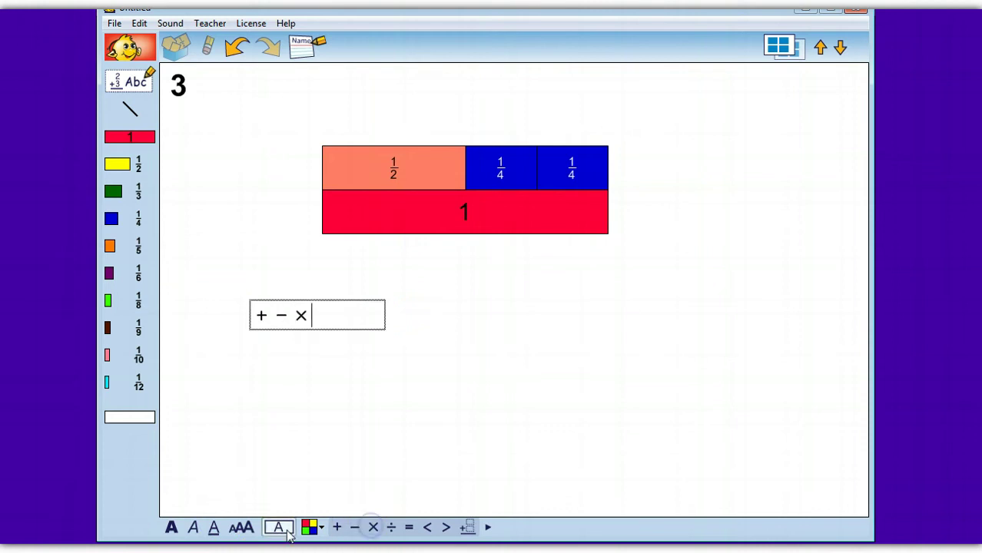
Enlarge the text box's symbols and add a vertical arithmetic layout below them, filled in as 4 + 4
left_click(243, 528)
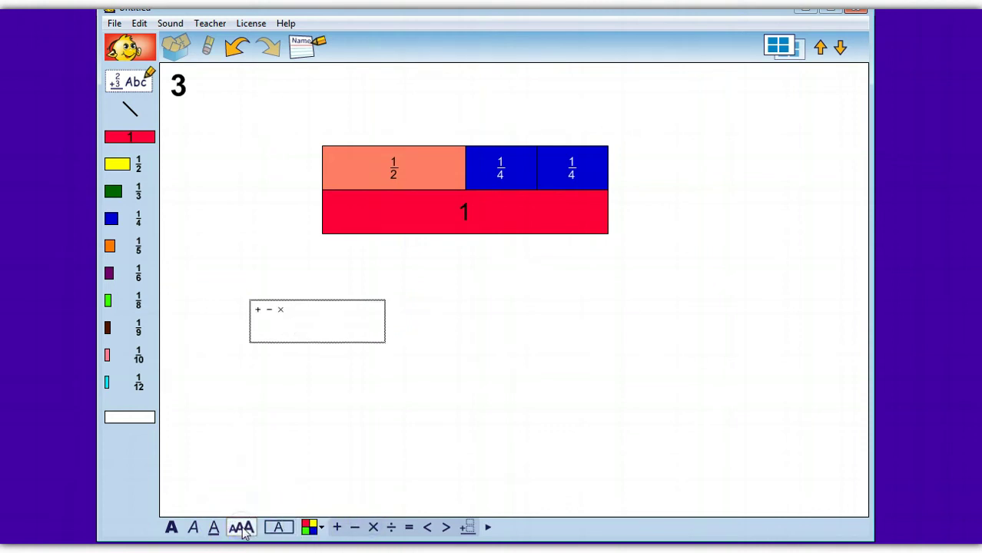
left_click(469, 527)
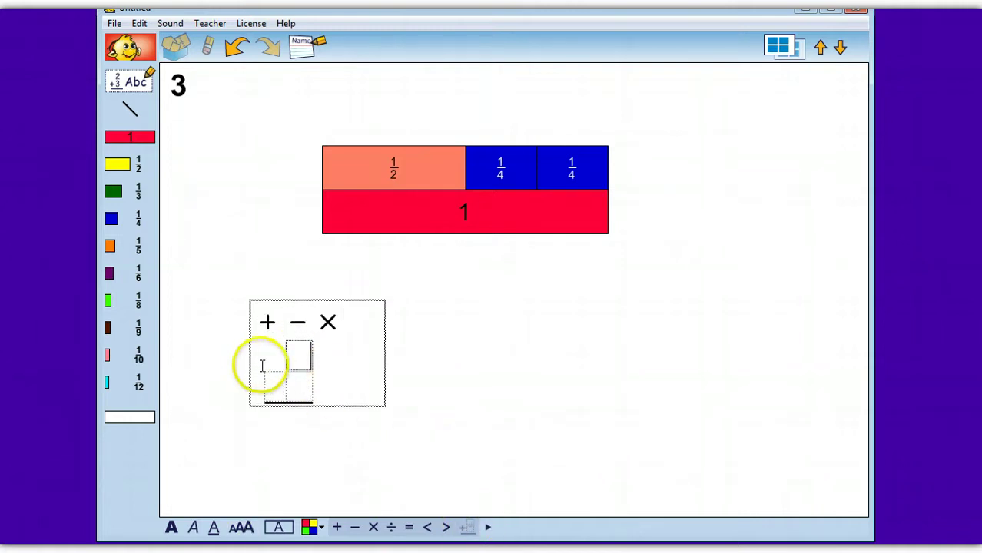
left_click(274, 389)
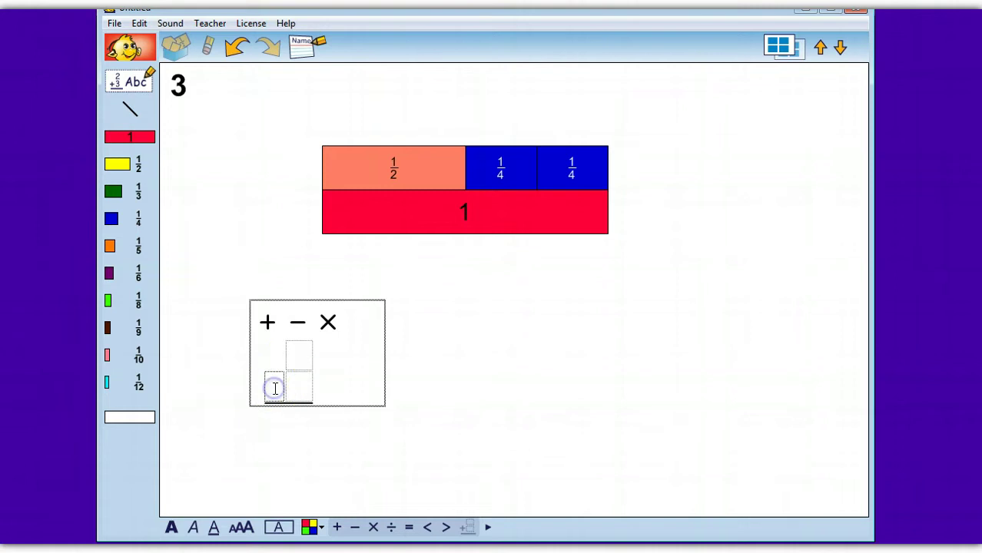
left_click(296, 352)
type("4")
left_click(302, 381)
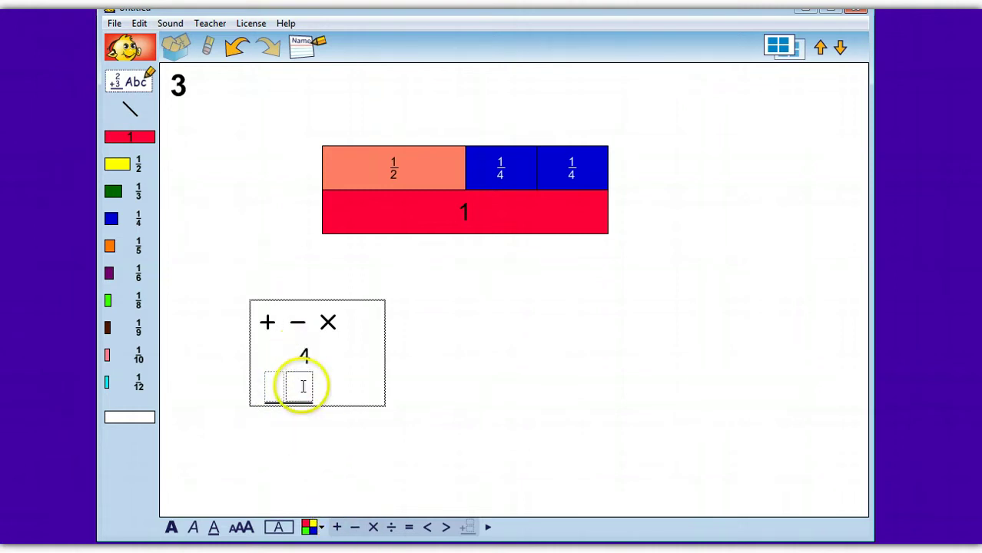
type("4")
left_click(270, 386)
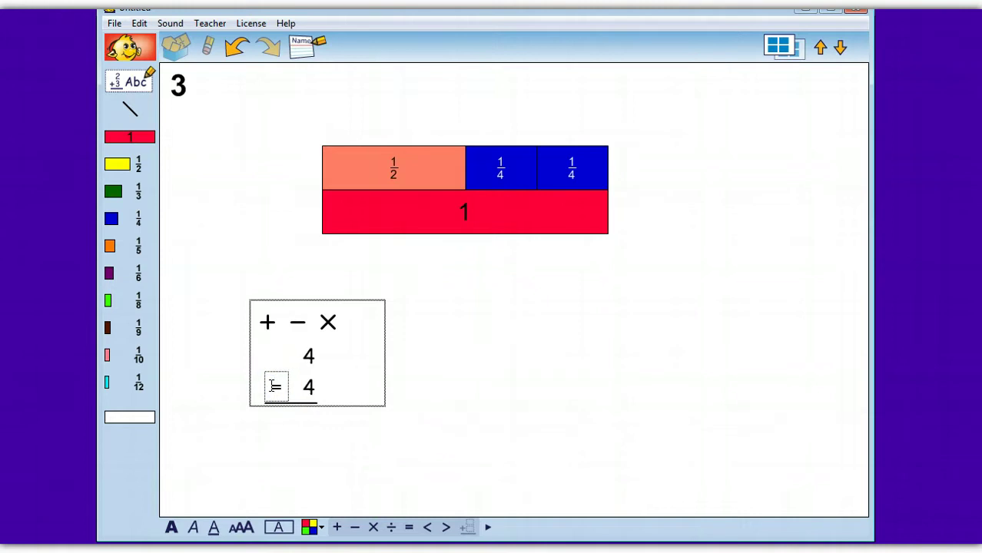
type("+")
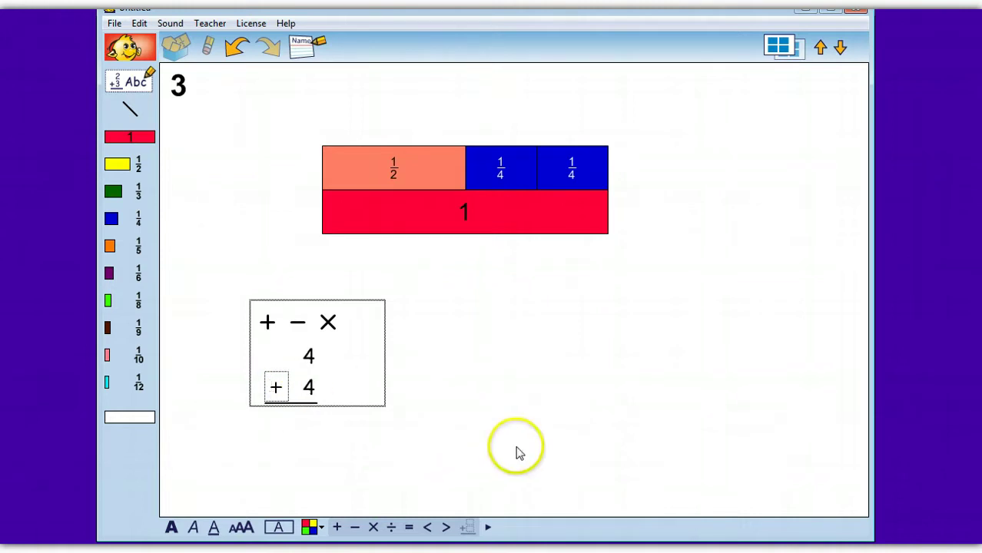
Go back to page 2 and add another empty text box
left_click(820, 47)
left_click(129, 81)
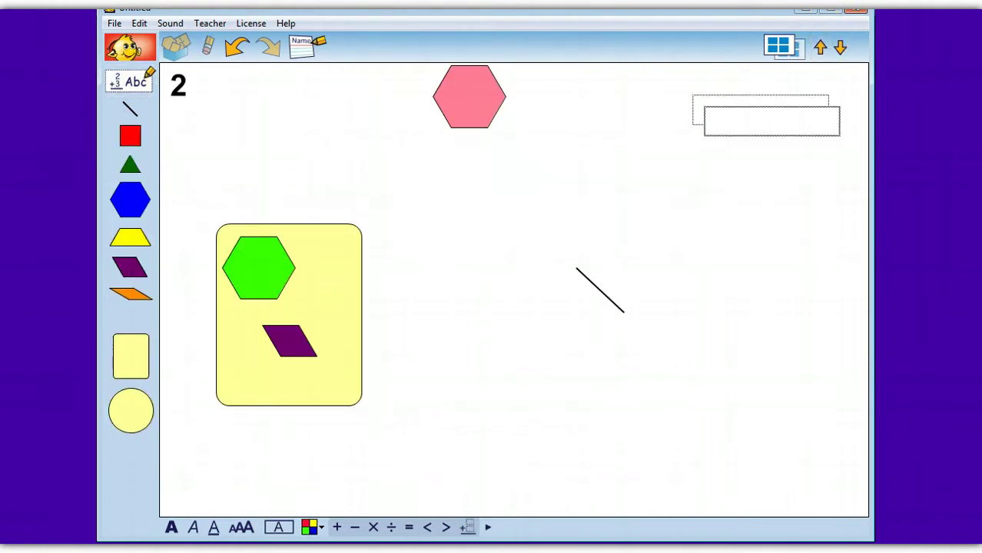
On page 1, add two empty text boxes over the lower green tile and expand the list of math symbols
left_click(820, 47)
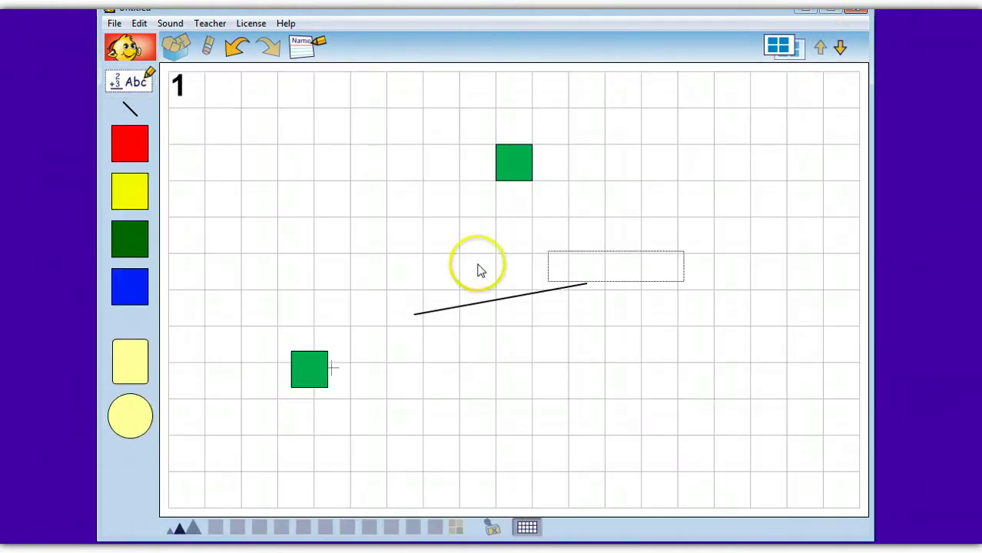
left_click(129, 80)
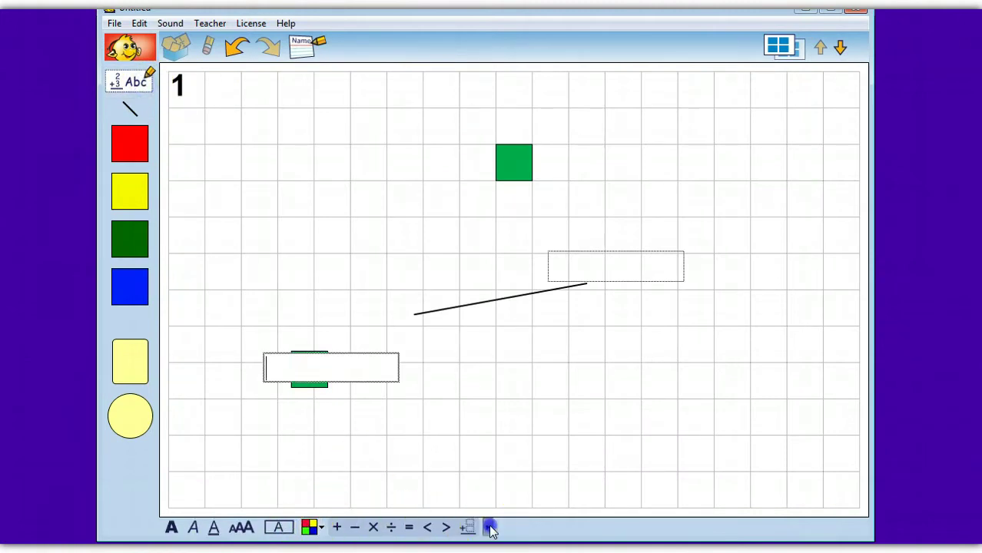
left_click(490, 529)
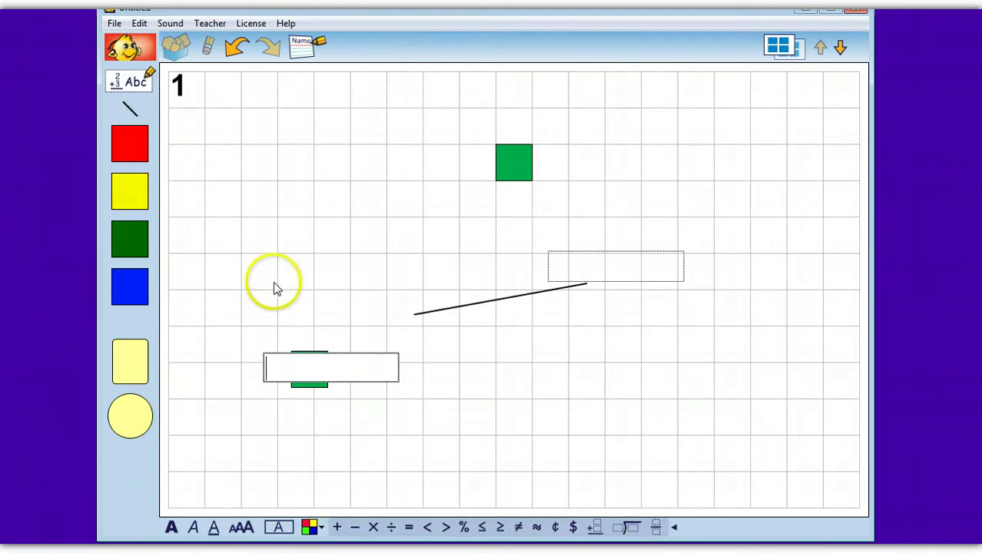
left_click(112, 82)
Select the line with the empty text box at its upper end, and narrow the selection to that text box
left_click_drag(491, 347, 640, 265)
left_click(645, 267)
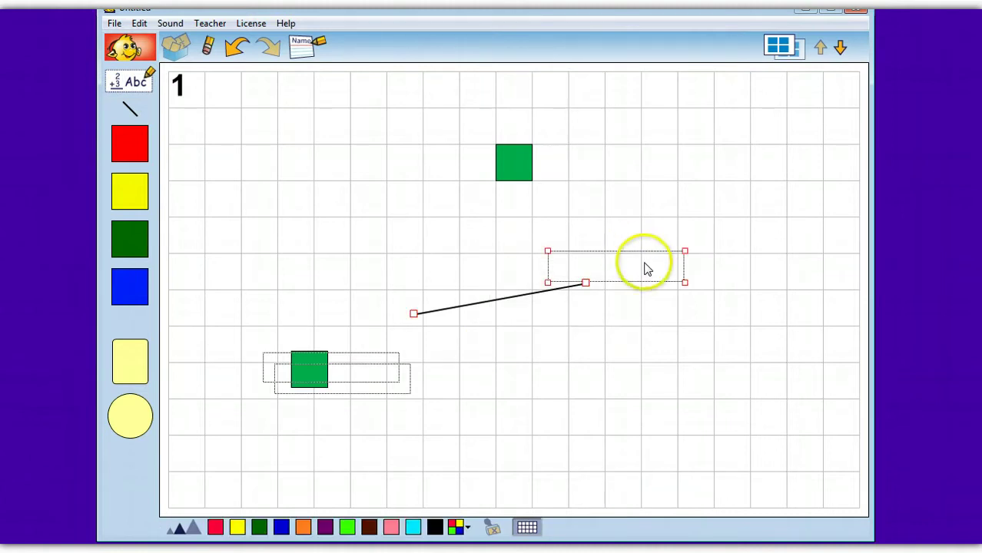
left_click(646, 267)
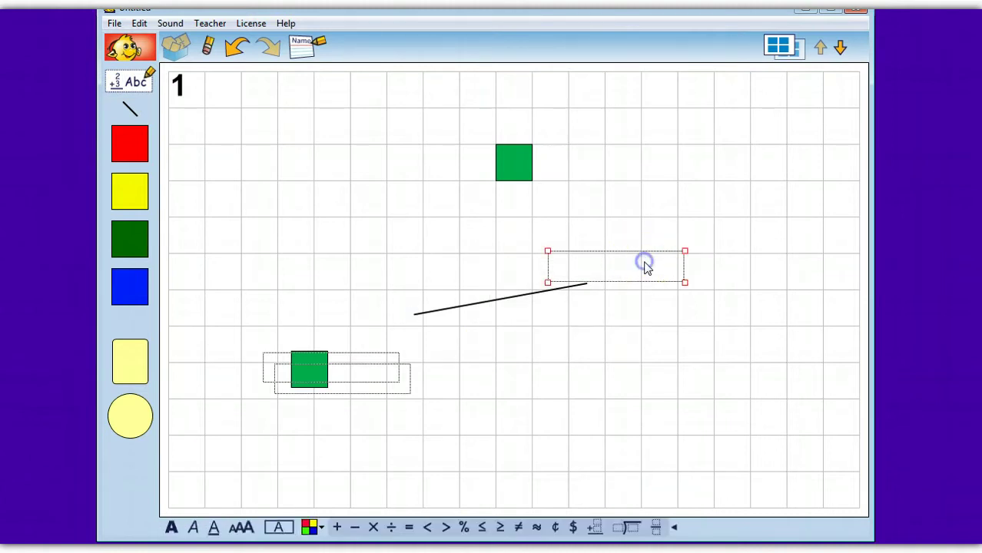
left_click(644, 266)
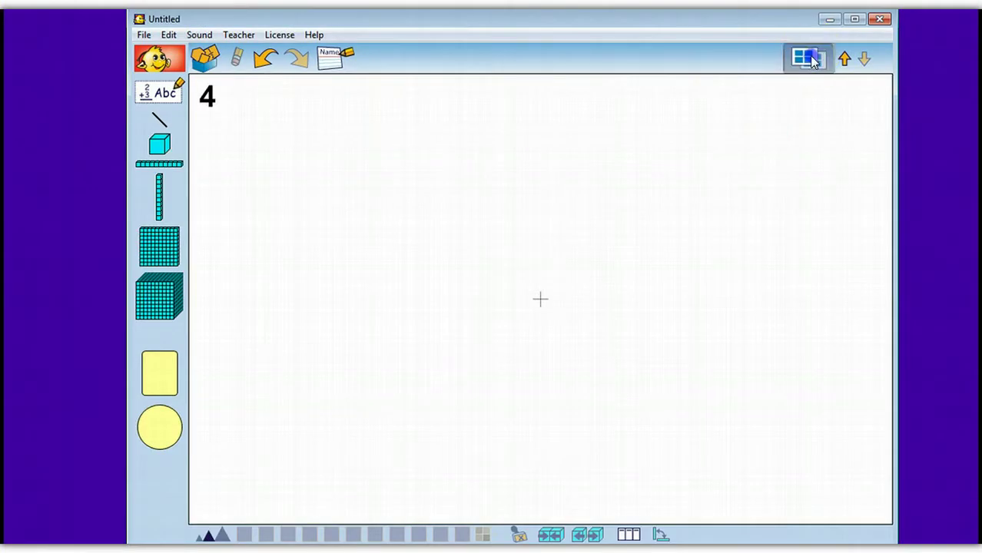
Add a new Fraction Boxes page to the document and place a fraction box on it
left_click(813, 61)
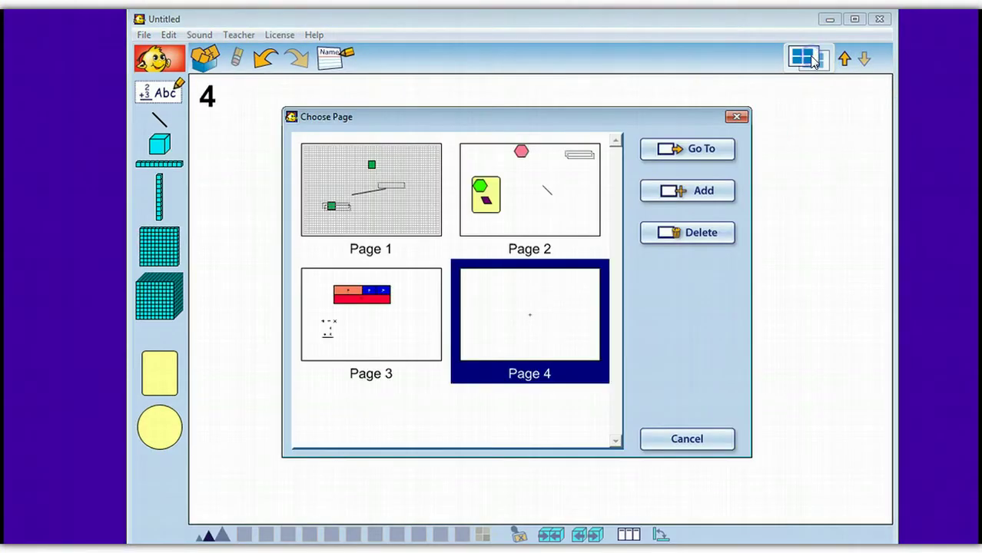
left_click(696, 192)
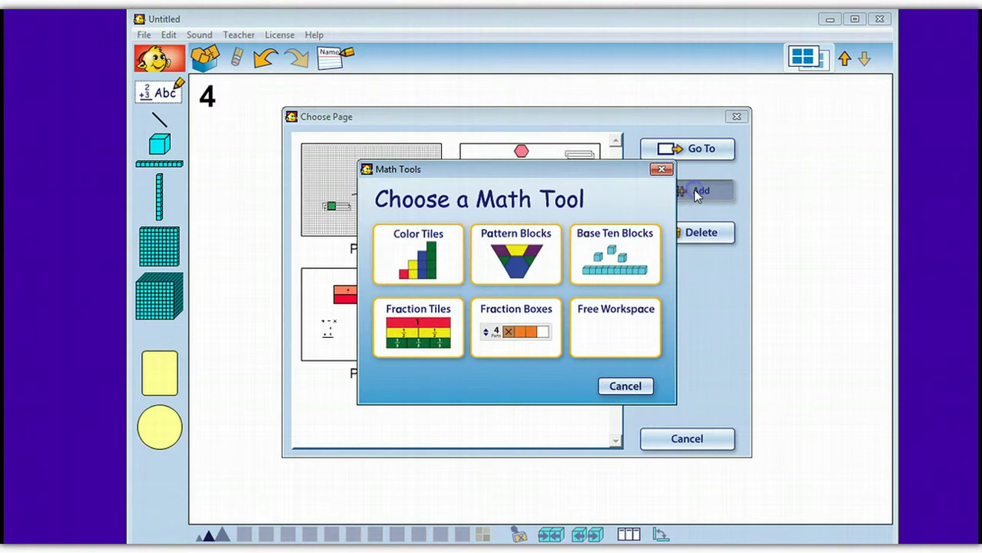
left_click(535, 321)
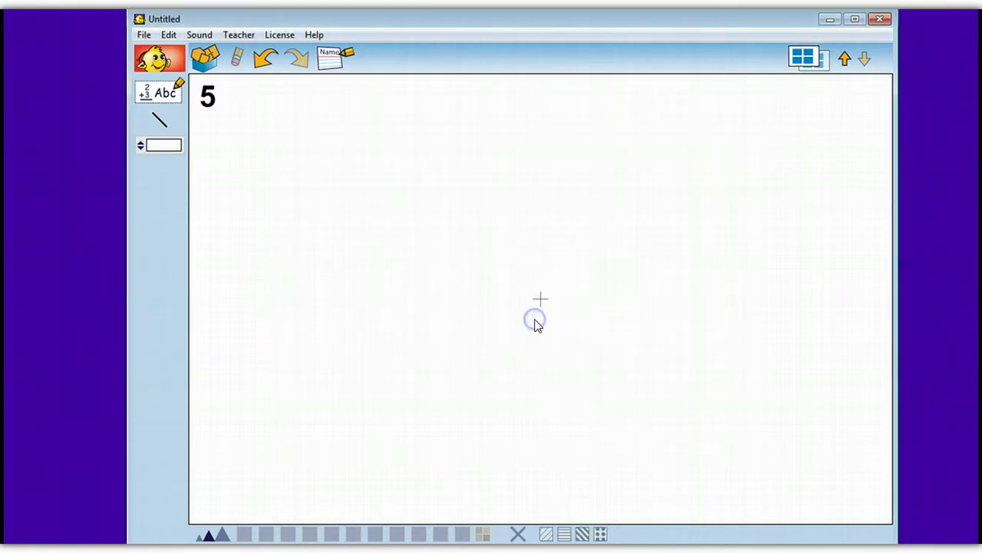
left_click(173, 147)
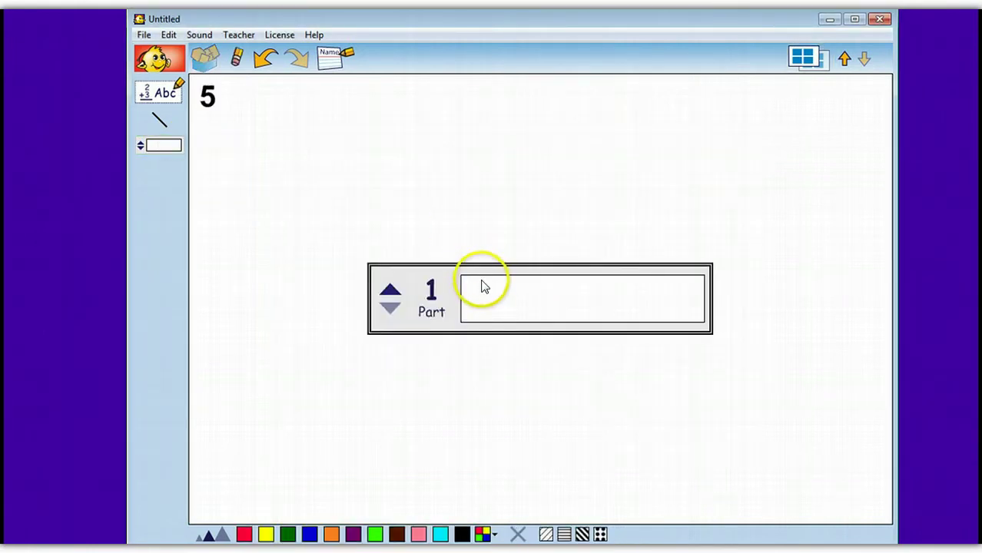
Increase the number of parts in the fraction box to 36
left_click(391, 289)
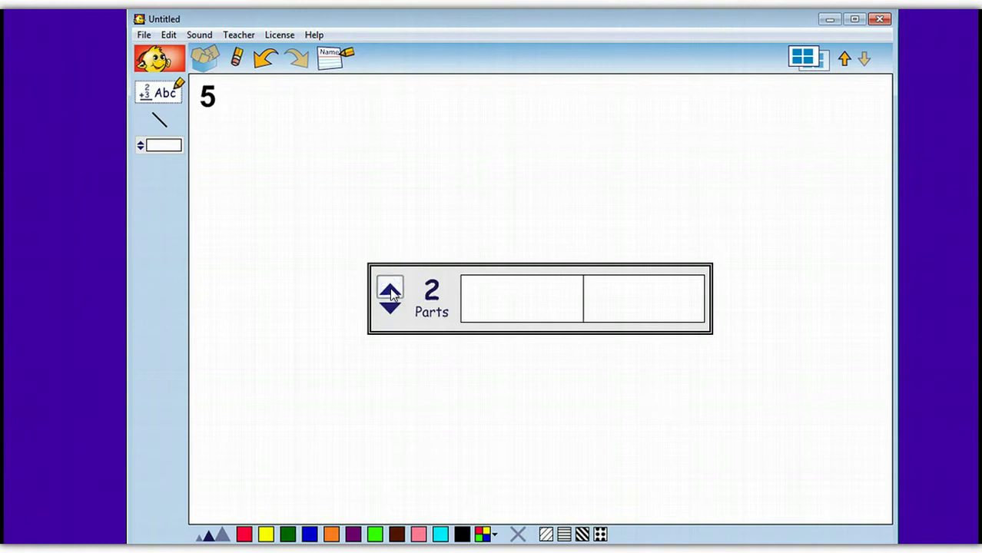
left_click(390, 290)
left_click(391, 289)
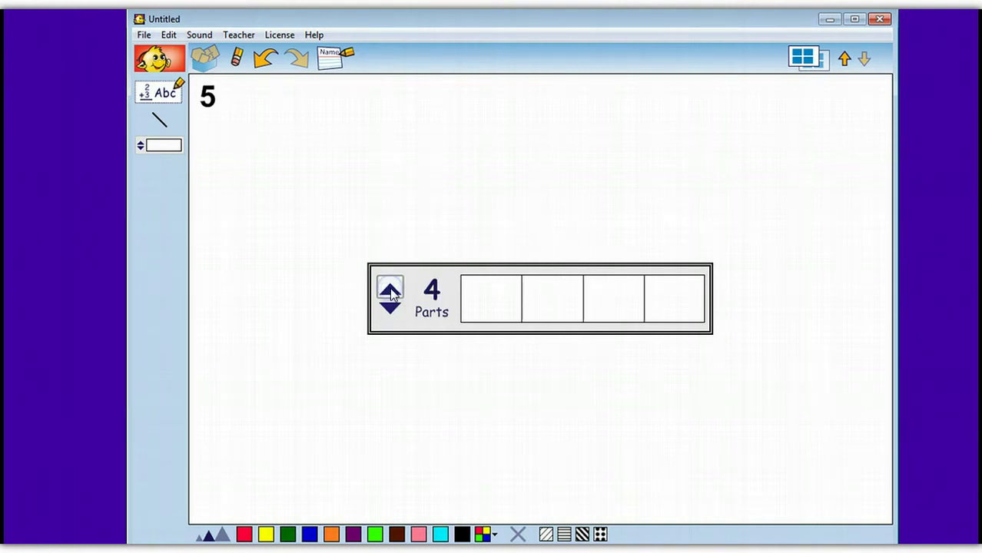
left_click(390, 290)
left_click(390, 289)
left_click(391, 289)
left_click(391, 289)
left_click(390, 290)
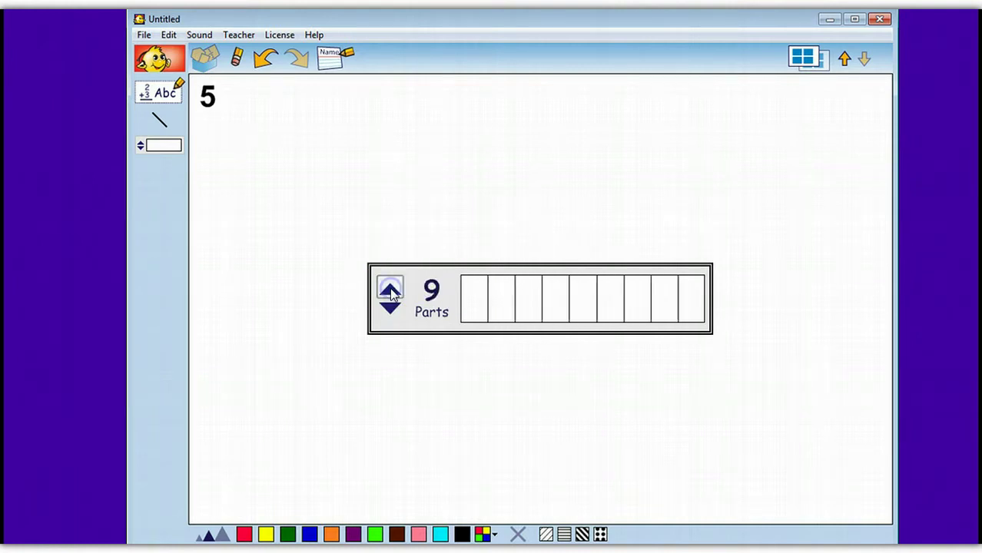
left_click(390, 289)
left_click(391, 289)
left_click(391, 290)
left_click(390, 289)
left_click(390, 290)
left_click(390, 290)
left_click(390, 290)
left_click(390, 290)
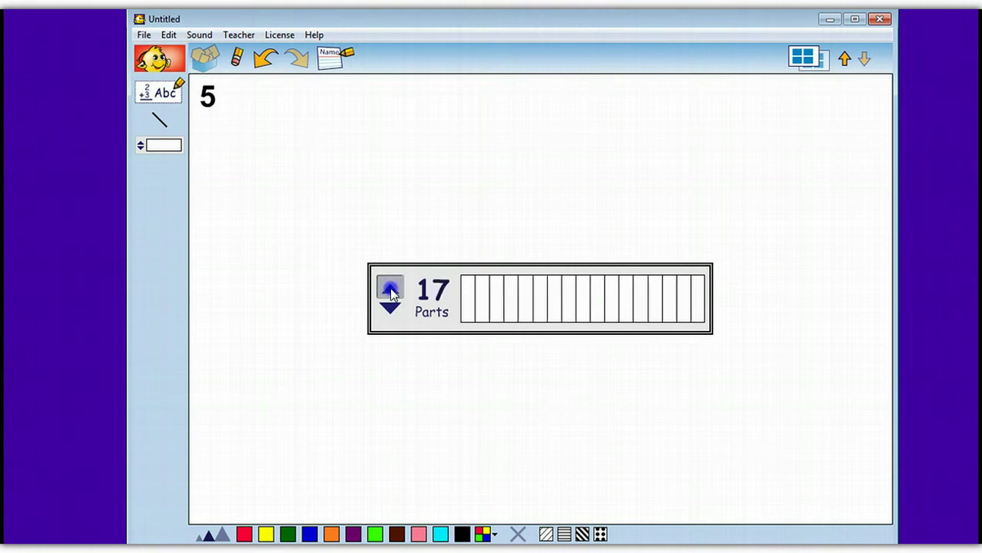
left_click(391, 289)
left_click(391, 290)
left_click(391, 290)
left_click(390, 289)
left_click(390, 289)
left_click(390, 289)
left_click(390, 290)
left_click(390, 289)
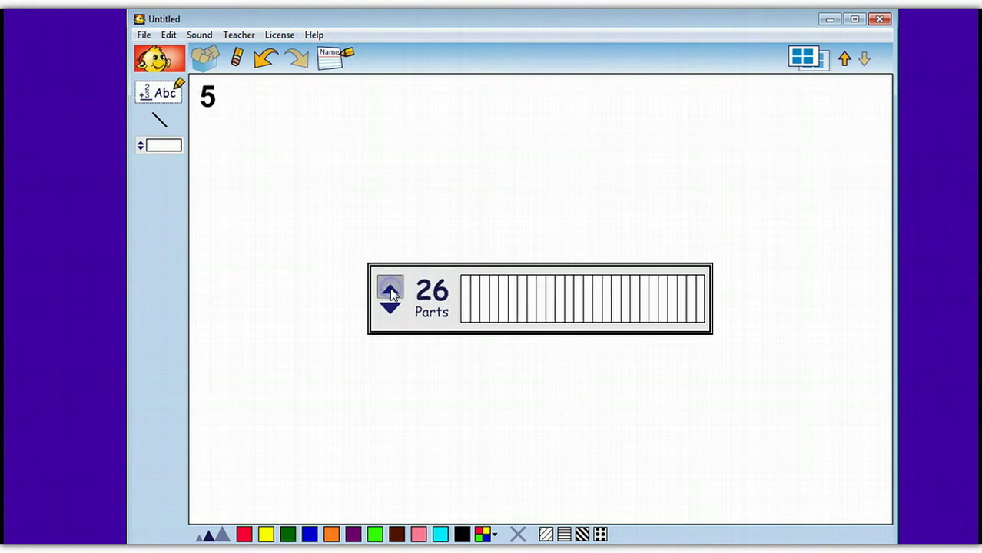
left_click(390, 289)
left_click(390, 290)
left_click(390, 290)
left_click(390, 289)
left_click(390, 289)
left_click(391, 289)
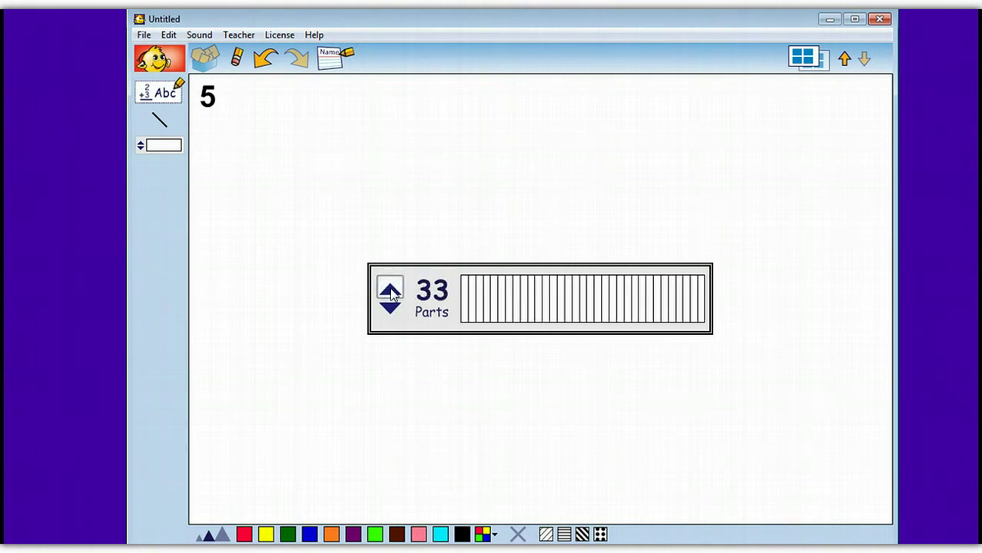
left_click(391, 290)
left_click(390, 290)
left_click(390, 290)
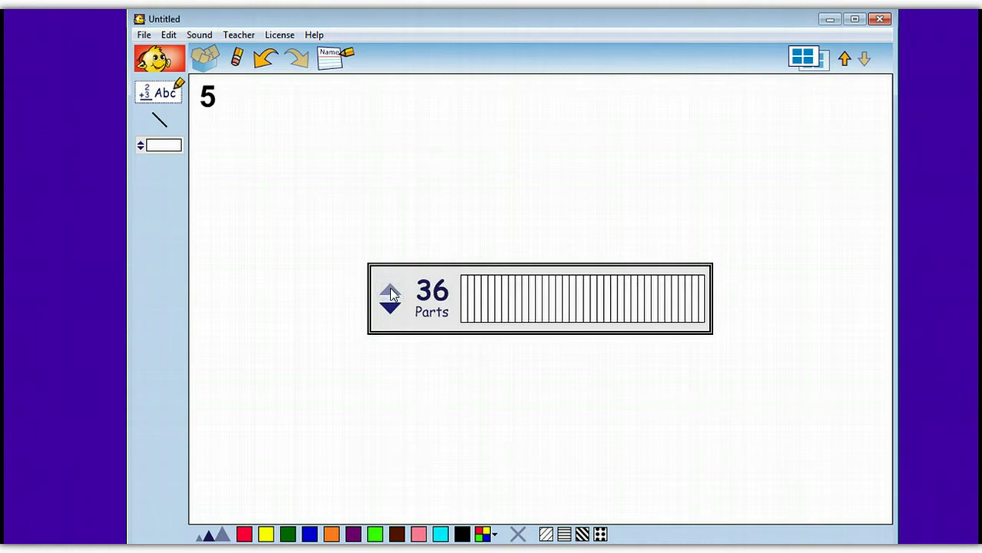
Place a second fraction box above the first one and divide it into 4 parts
left_click_drag(154, 150, 307, 164)
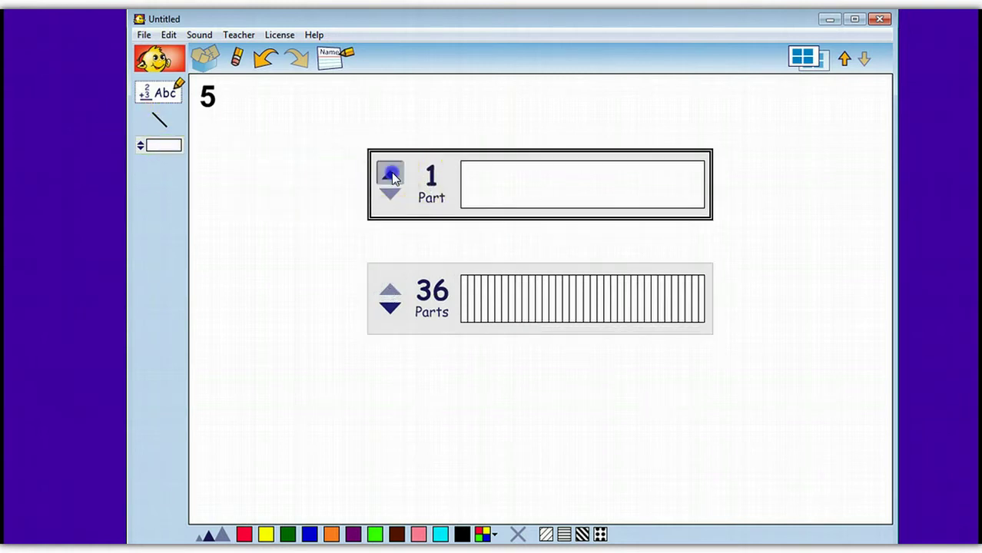
left_click(391, 174)
left_click(391, 173)
left_click(391, 174)
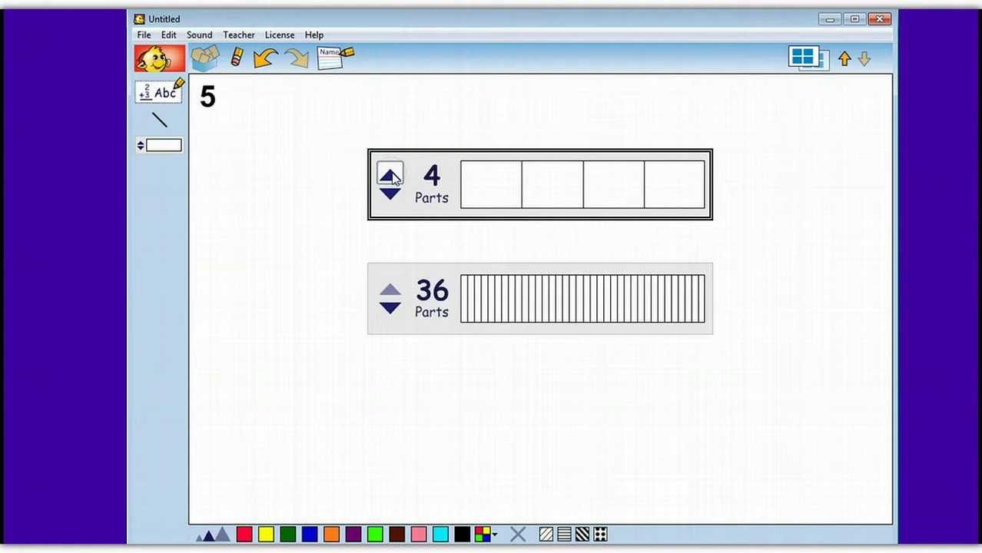
Reduce the lower fraction box to 26 parts and color its first part dark green
left_click(391, 308)
left_click(391, 307)
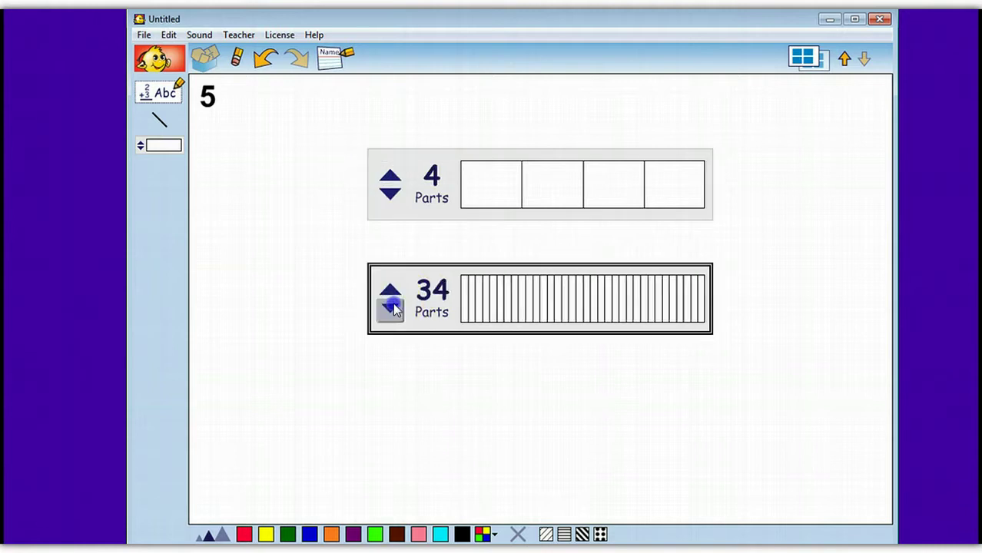
left_click(391, 307)
left_click(391, 307)
left_click(391, 307)
left_click(391, 307)
left_click(391, 308)
left_click(391, 307)
left_click(391, 308)
left_click(391, 307)
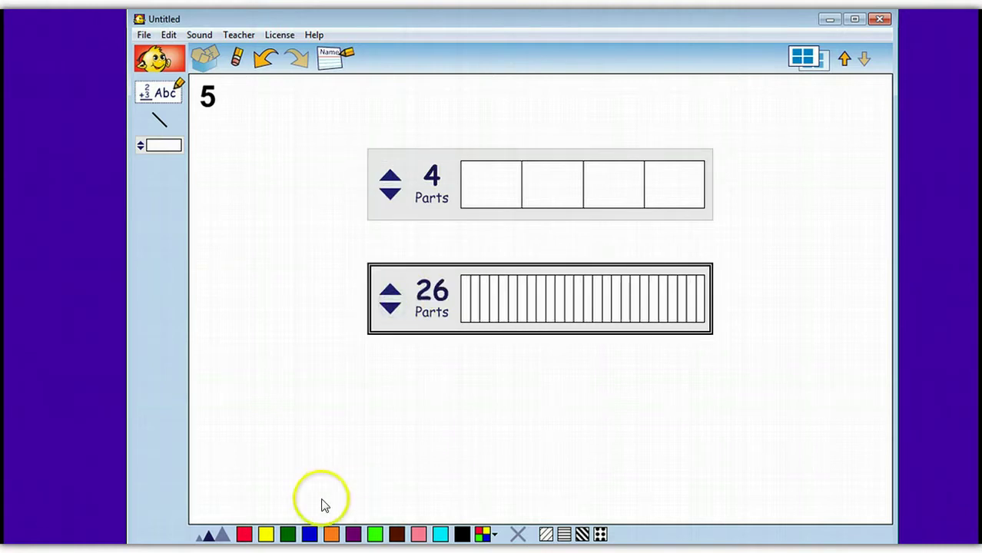
left_click(287, 535)
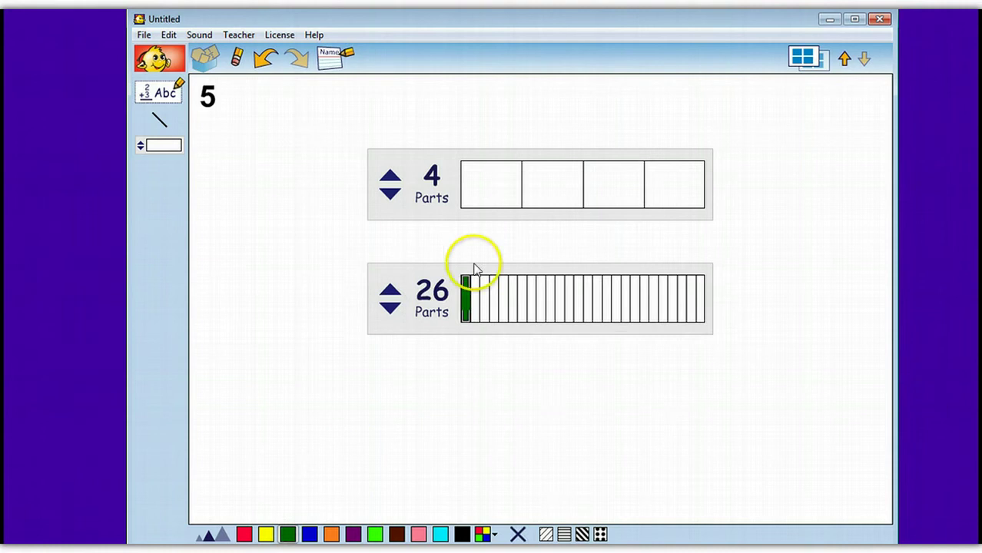
Color the four parts of the upper fraction box bright green, pink, black and pink, from left to right
left_click(494, 184)
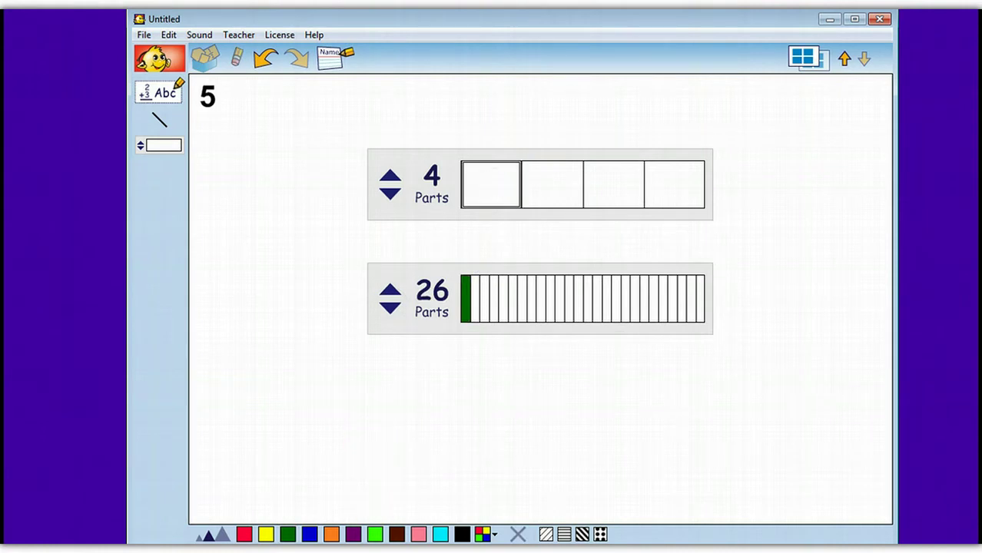
left_click(375, 536)
left_click(550, 201)
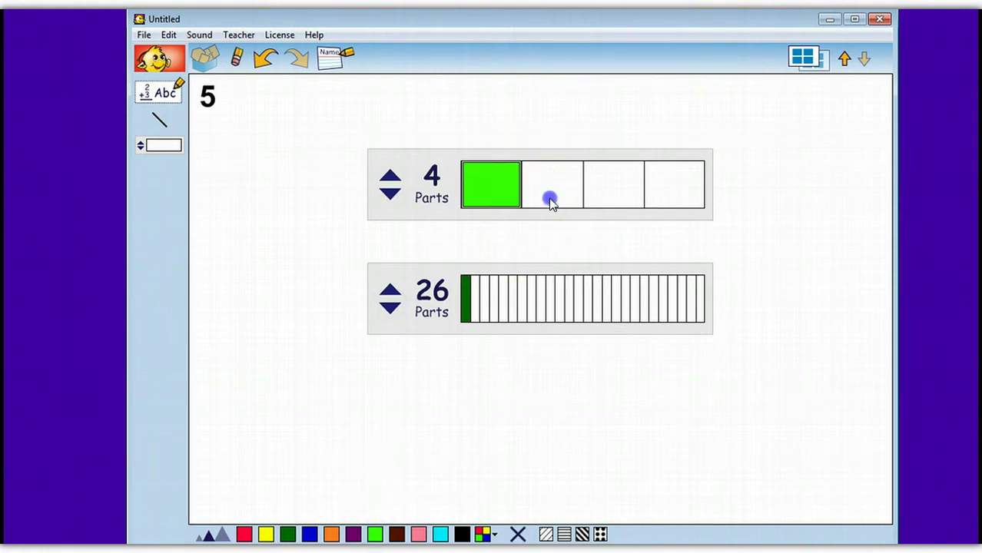
left_click(418, 534)
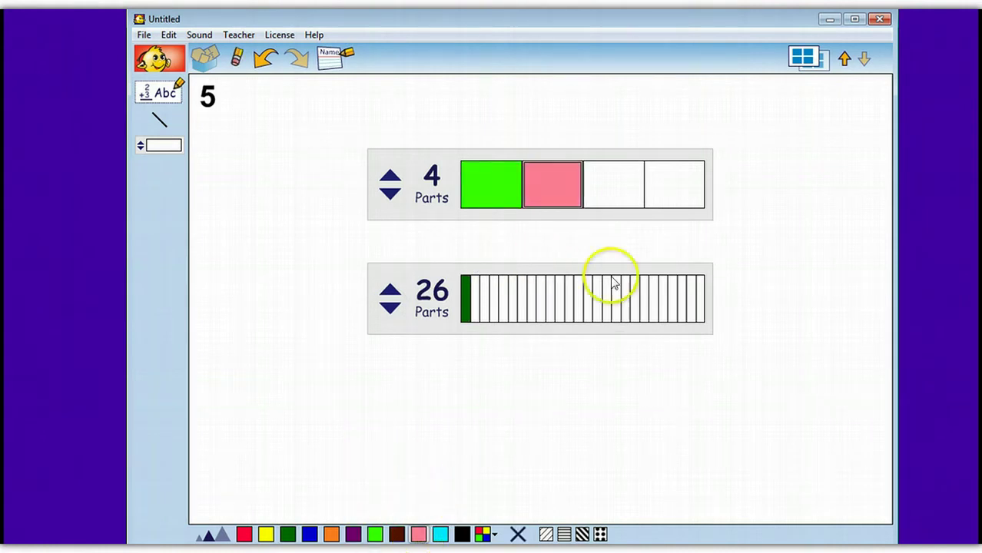
left_click(627, 177)
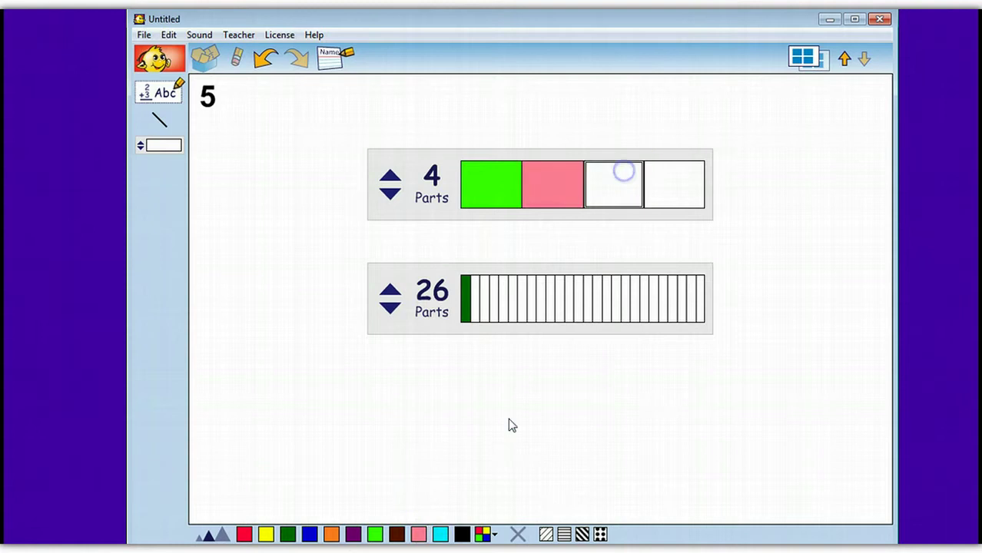
left_click(462, 534)
left_click(670, 186)
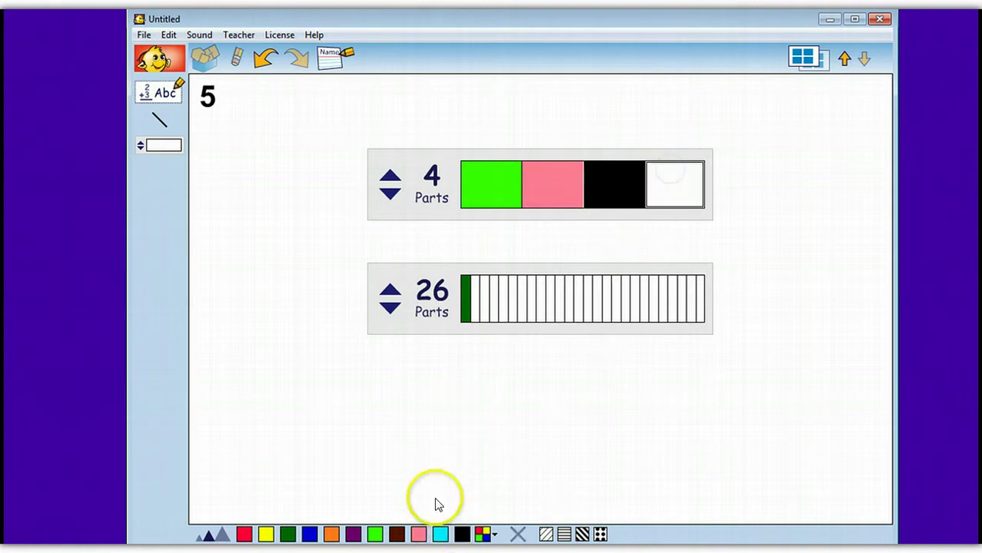
left_click(419, 534)
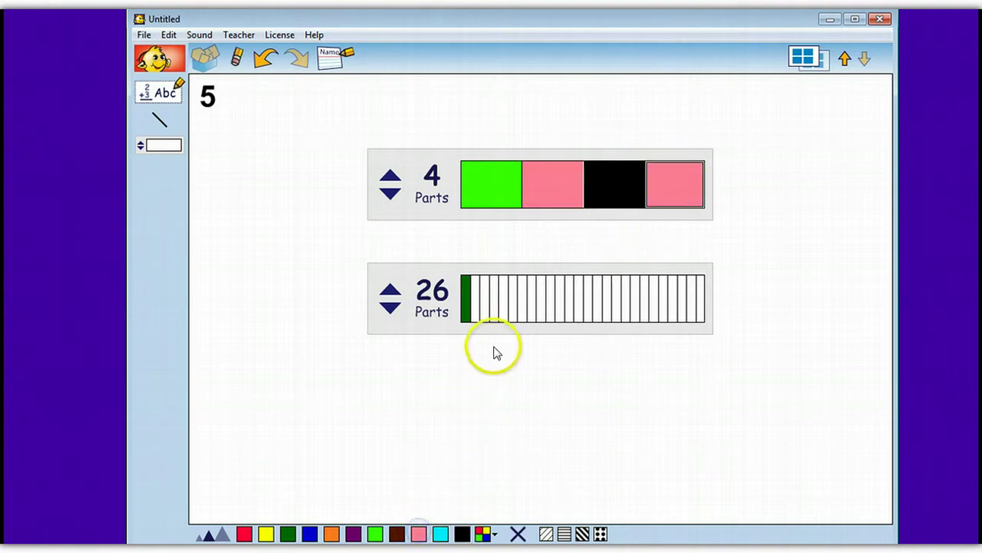
Replace the 26-part fraction box with a new fraction box divided into 2 parts
left_click(423, 273)
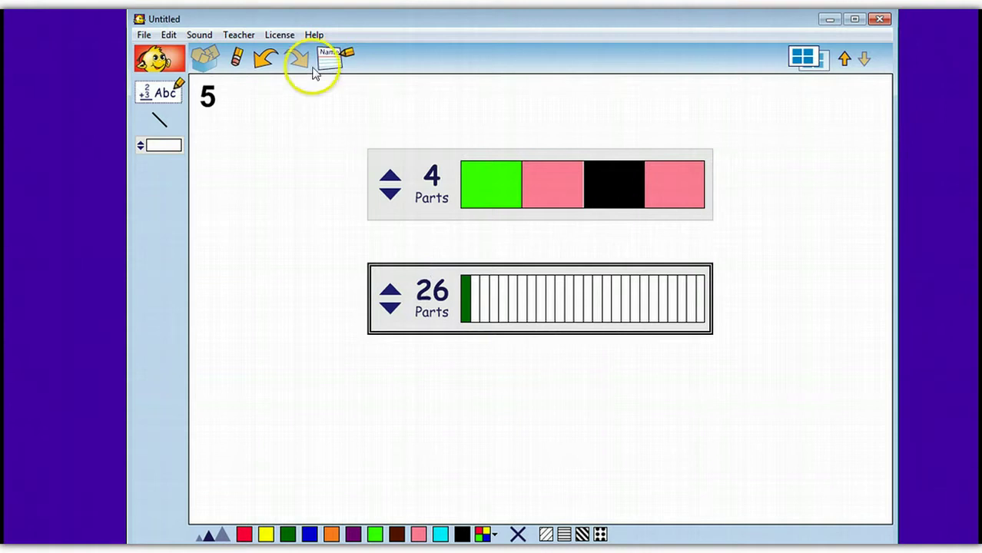
left_click(235, 60)
left_click(159, 146)
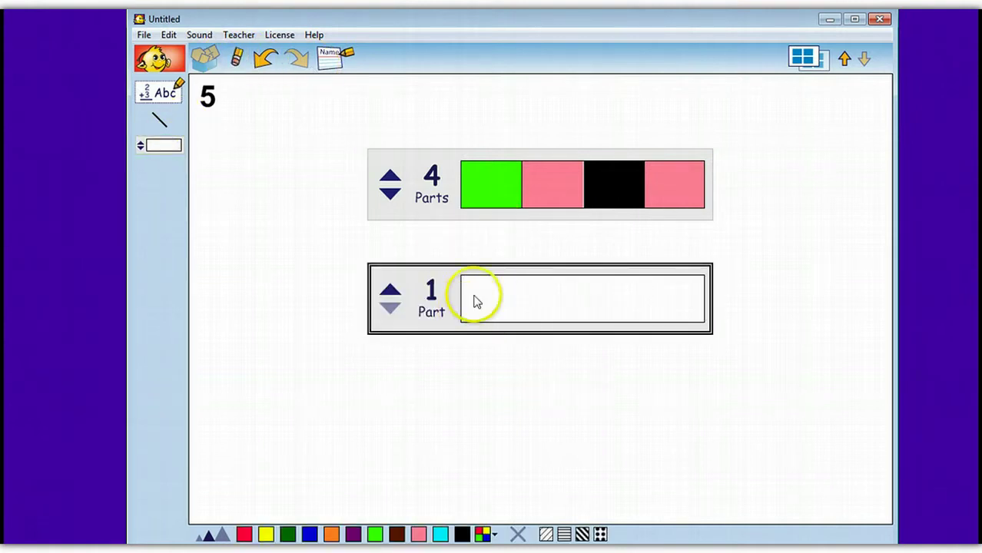
left_click(389, 290)
Color the first part of the lower fraction box purple and the second part pink
left_click(538, 307)
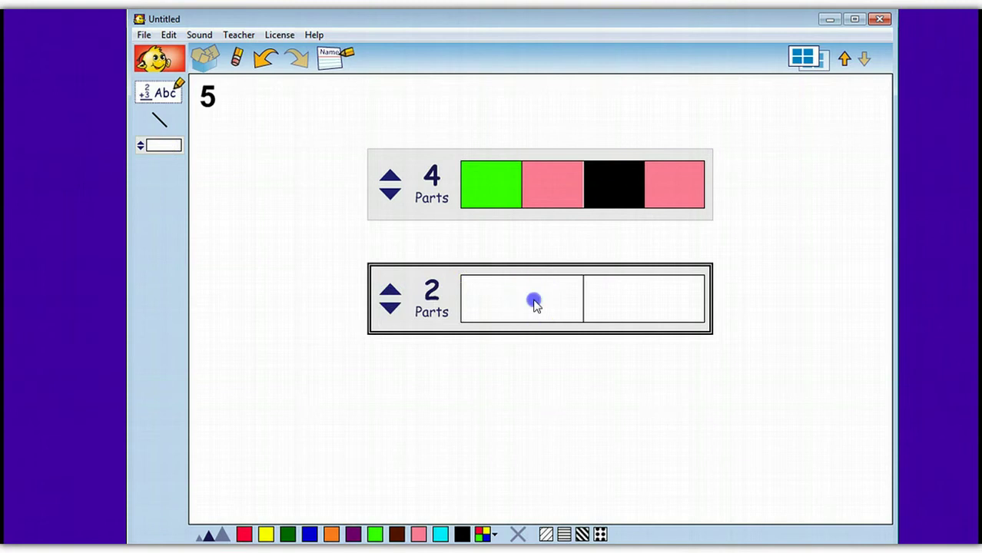
left_click(353, 534)
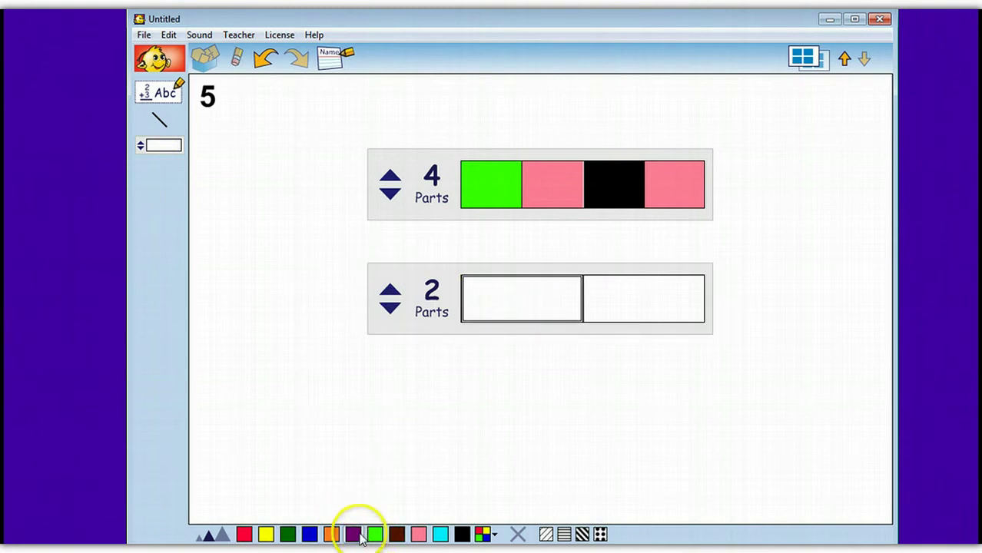
left_click(618, 305)
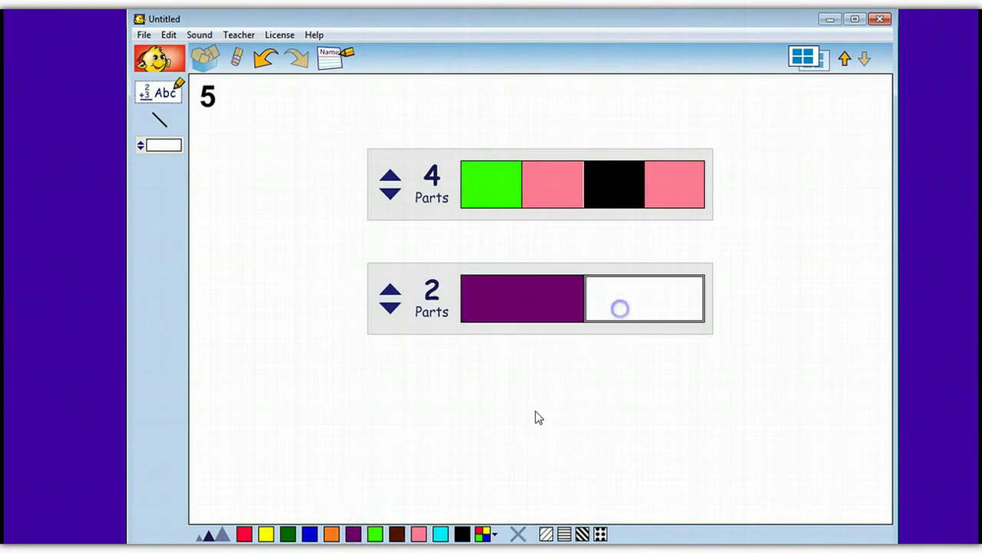
left_click(419, 534)
Recolor the upper fraction box's first part pink and its third and fourth parts purple
left_click(495, 185)
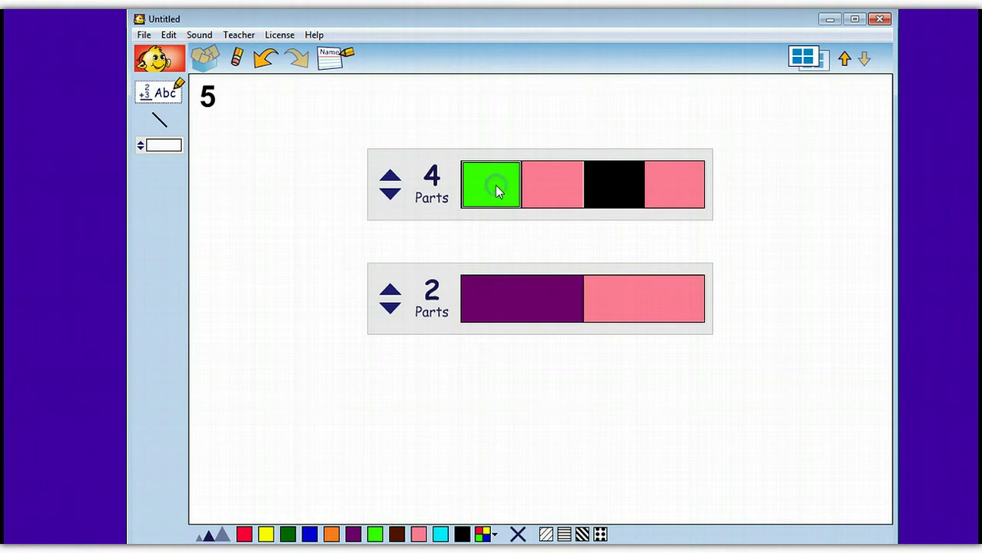
left_click(419, 534)
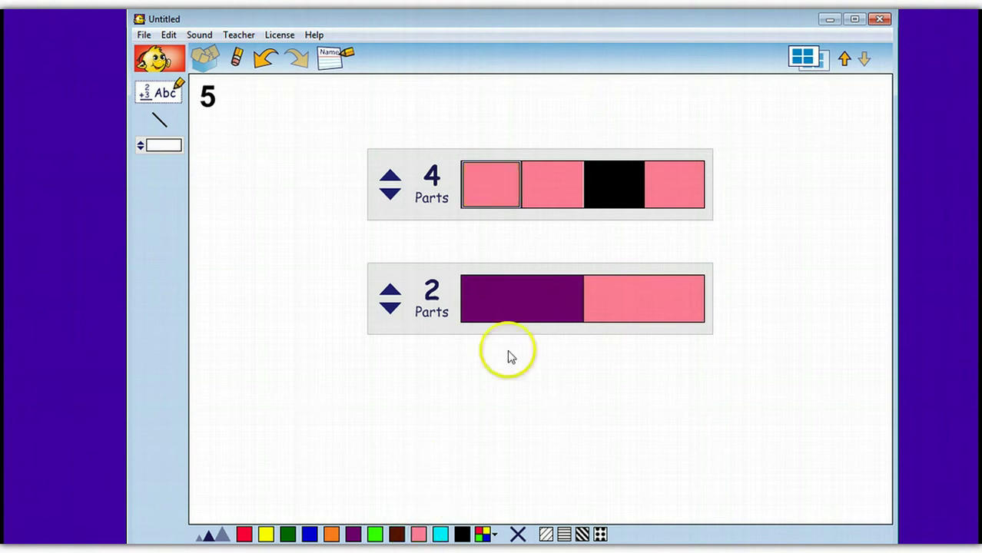
left_click(620, 177)
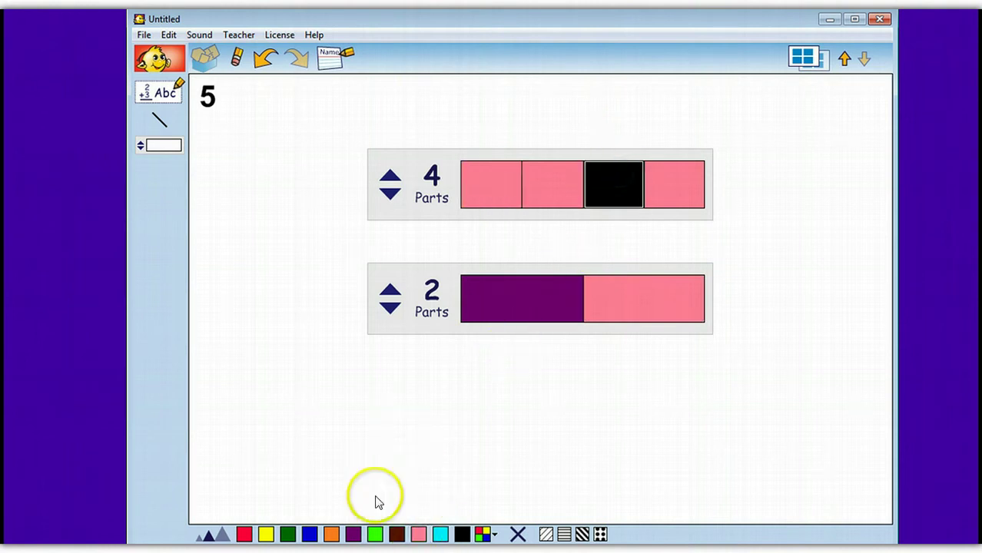
left_click(352, 534)
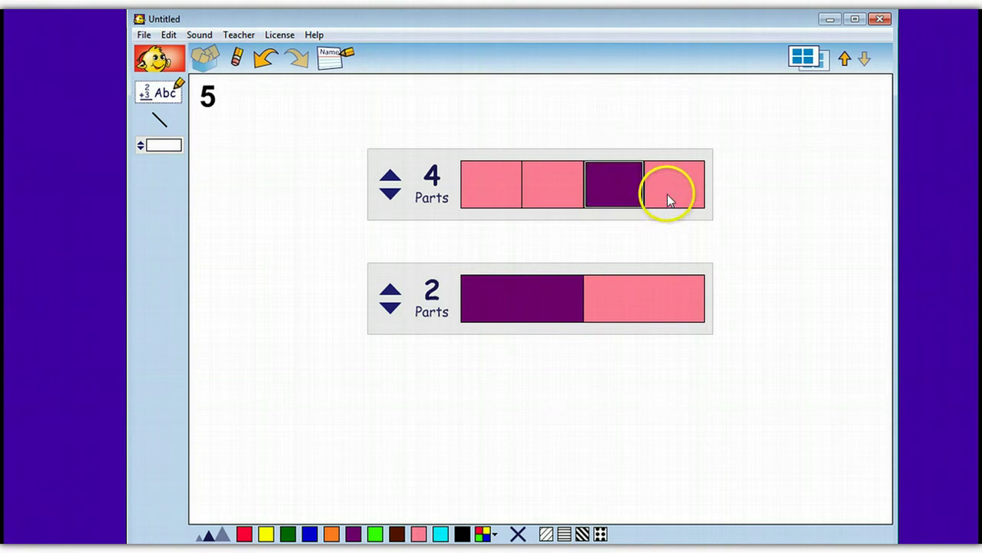
left_click(666, 198)
left_click(353, 534)
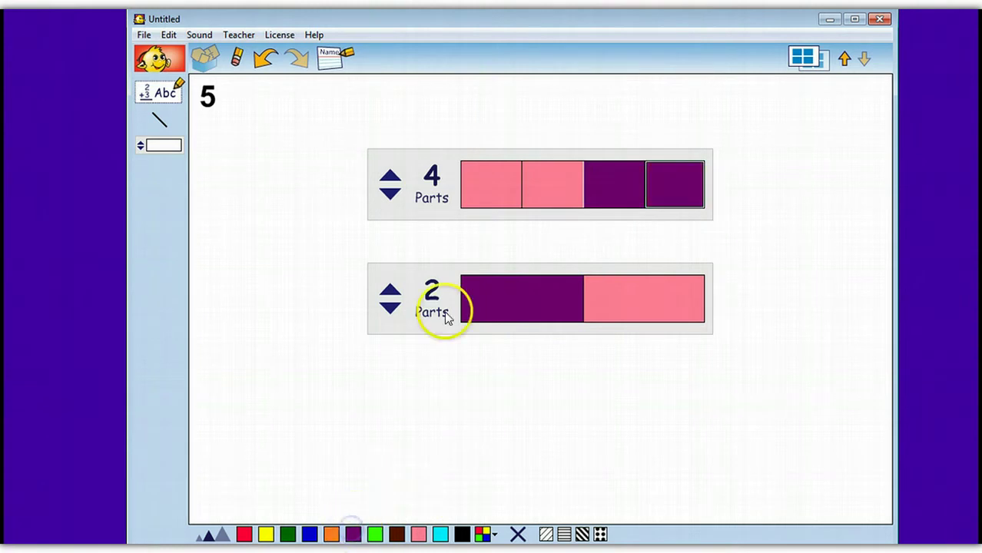
Compare the parts of the upper fraction box with the pink half of the lower box by selecting them
left_click(493, 185)
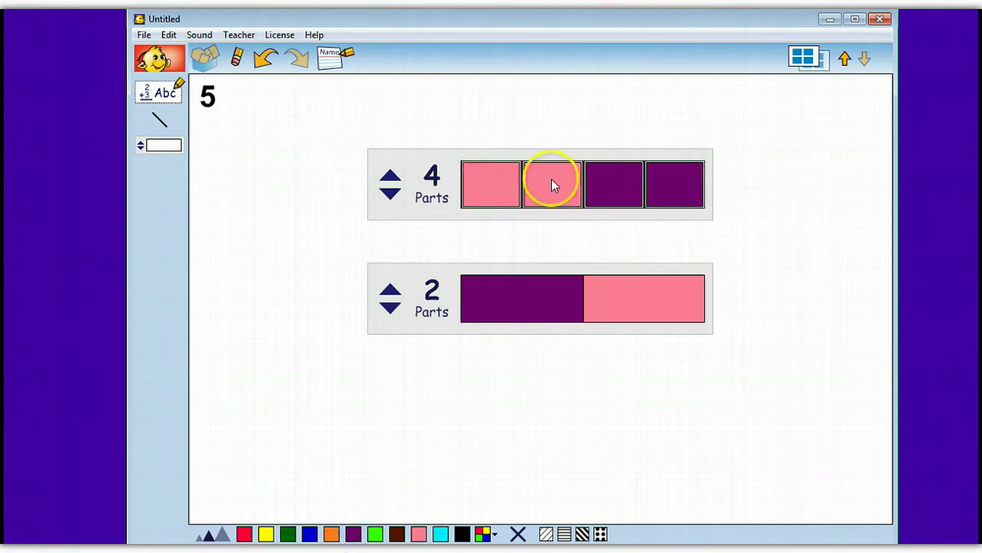
left_click(606, 292)
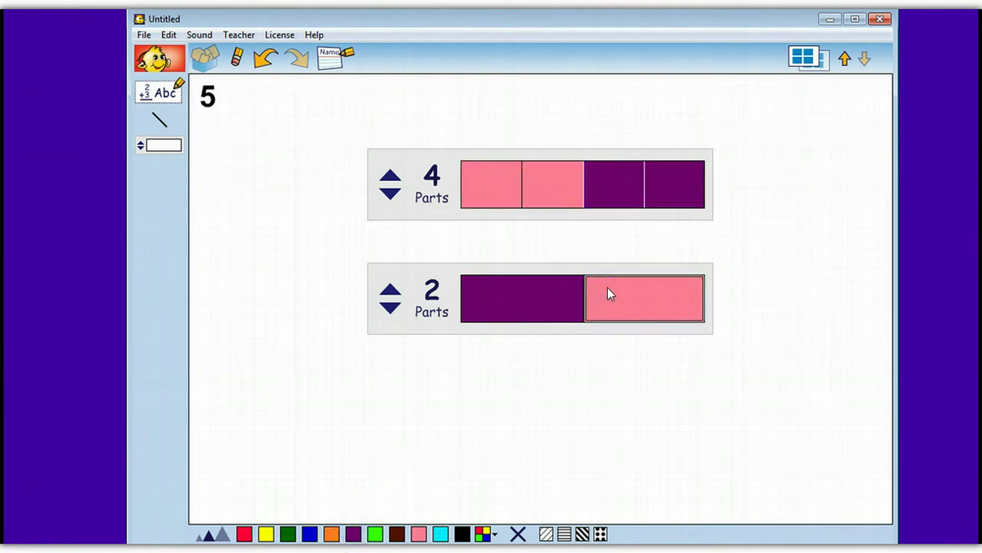
left_click(601, 198)
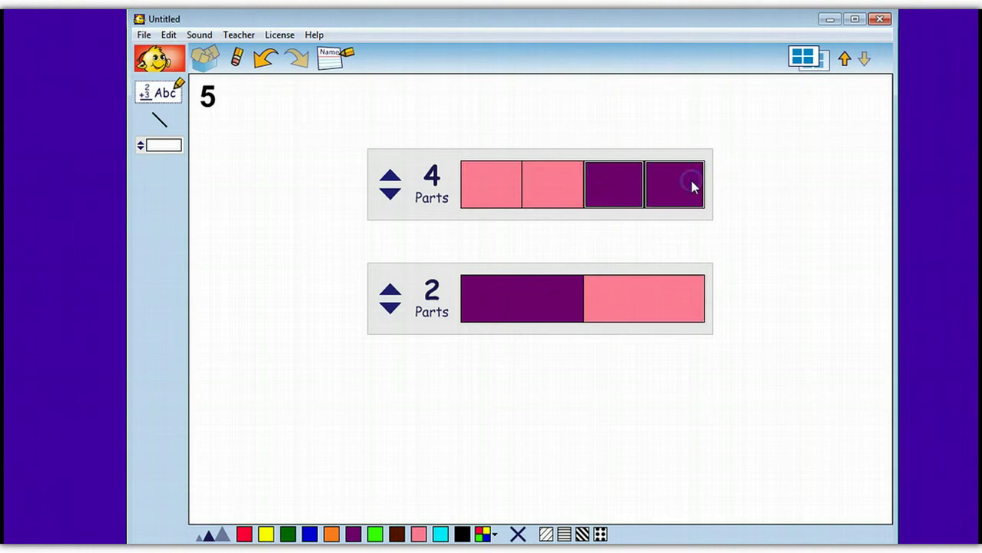
left_click(636, 312)
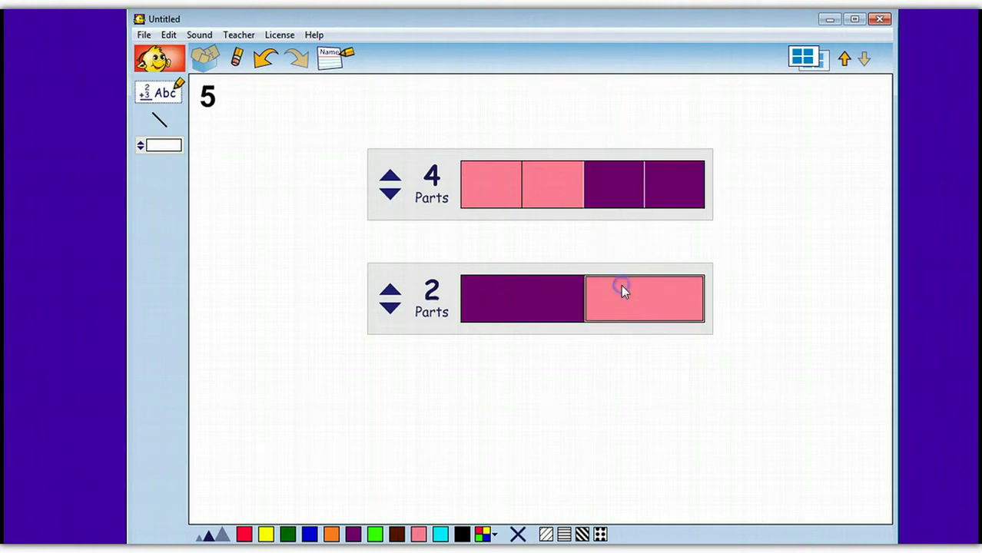
Color the third part of the upper fraction box light blue, and extend that color to all four parts
left_click(604, 189)
left_click(440, 532)
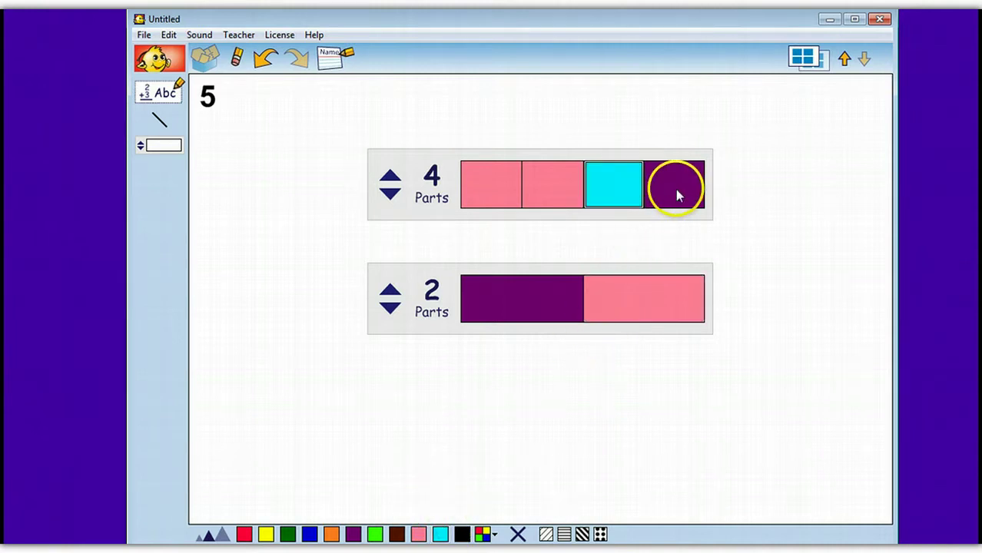
left_click(492, 193)
left_click(439, 535)
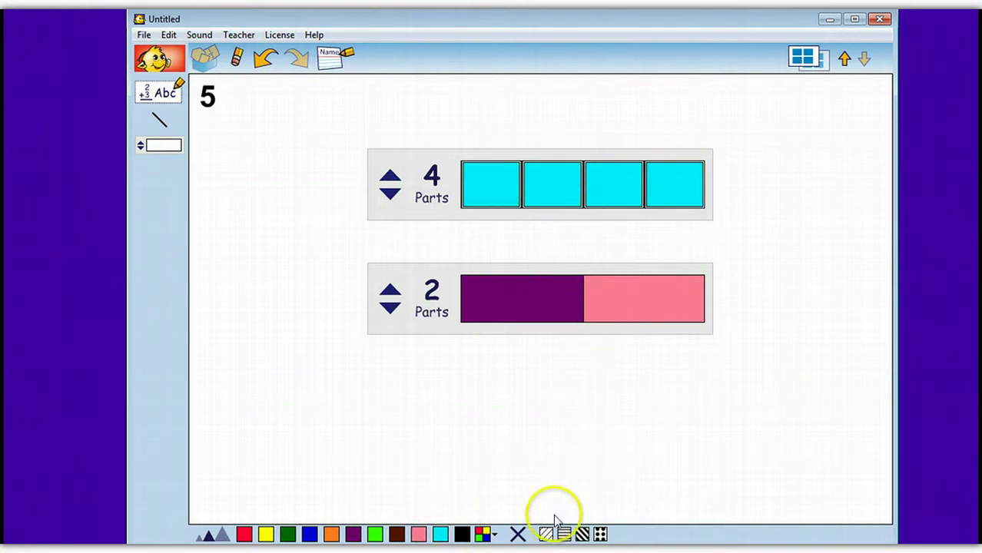
Try the X mark and the diagonal, horizontal, bold diagonal and dotted patterns on all four upper parts, ending with no pattern
left_click(518, 534)
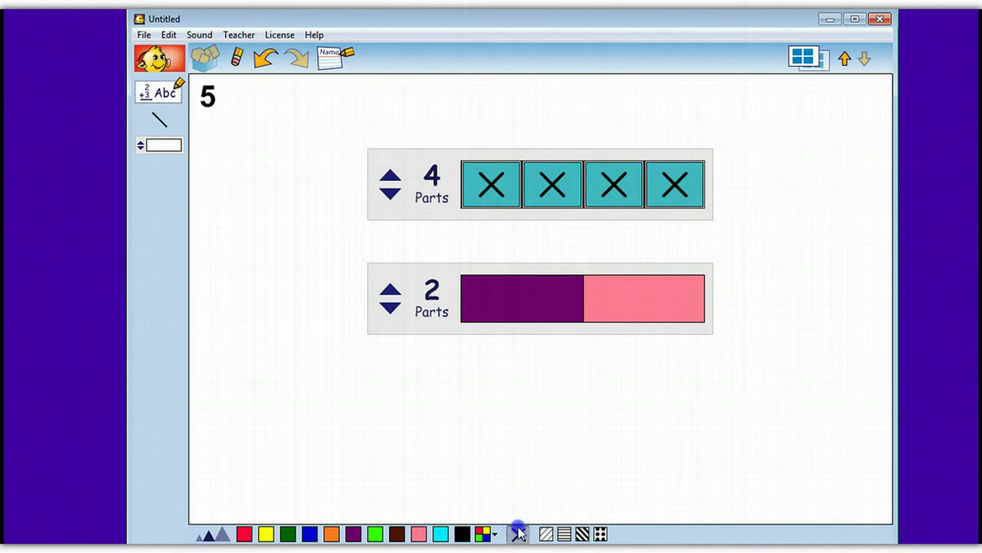
left_click(544, 534)
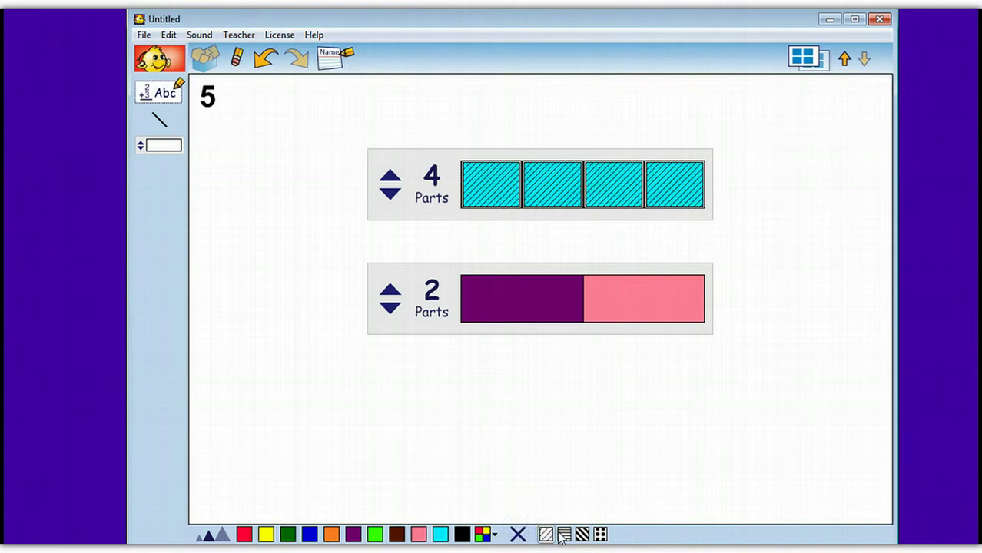
left_click(562, 533)
left_click(581, 534)
left_click(600, 534)
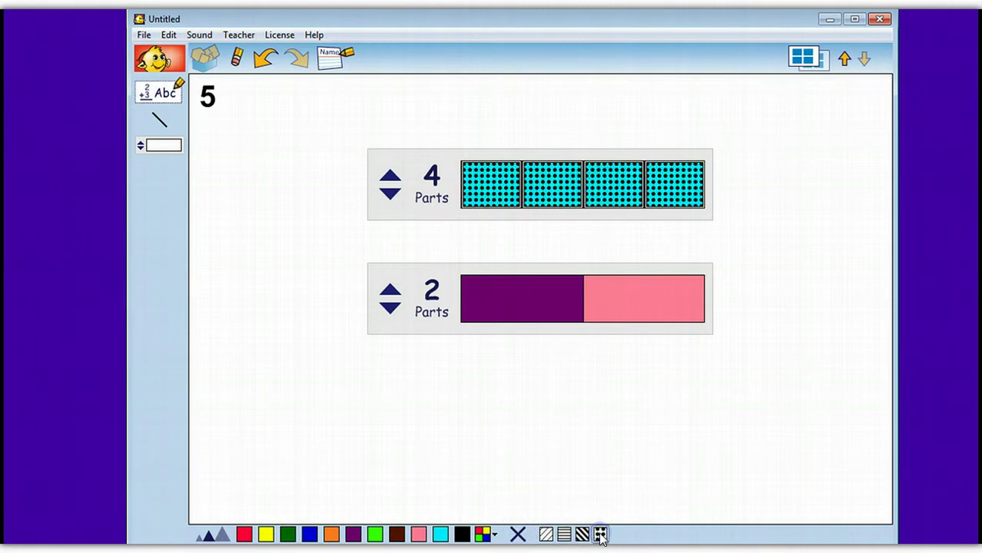
left_click(600, 534)
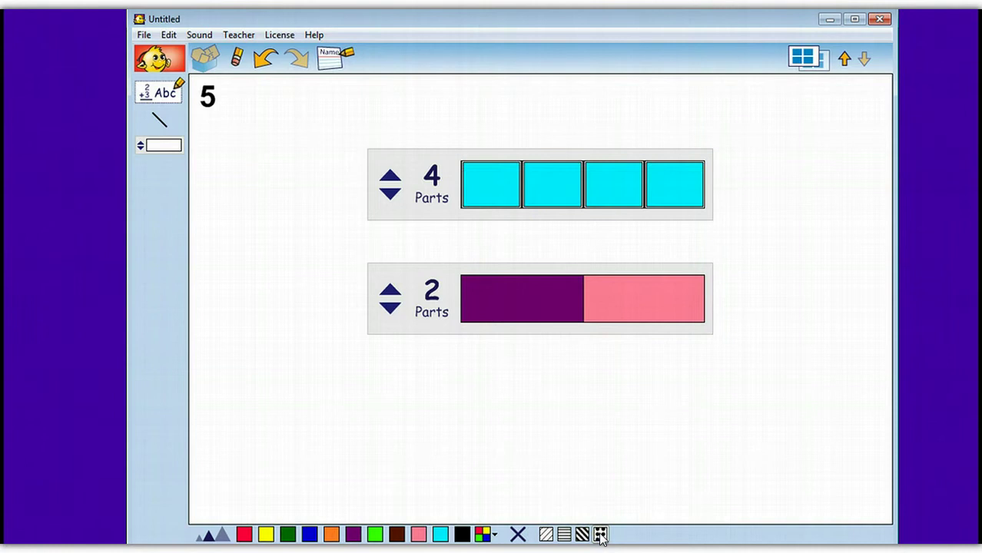
Add a line to the page and reposition it below the lower fraction box at a nearly horizontal angle
left_click(159, 120)
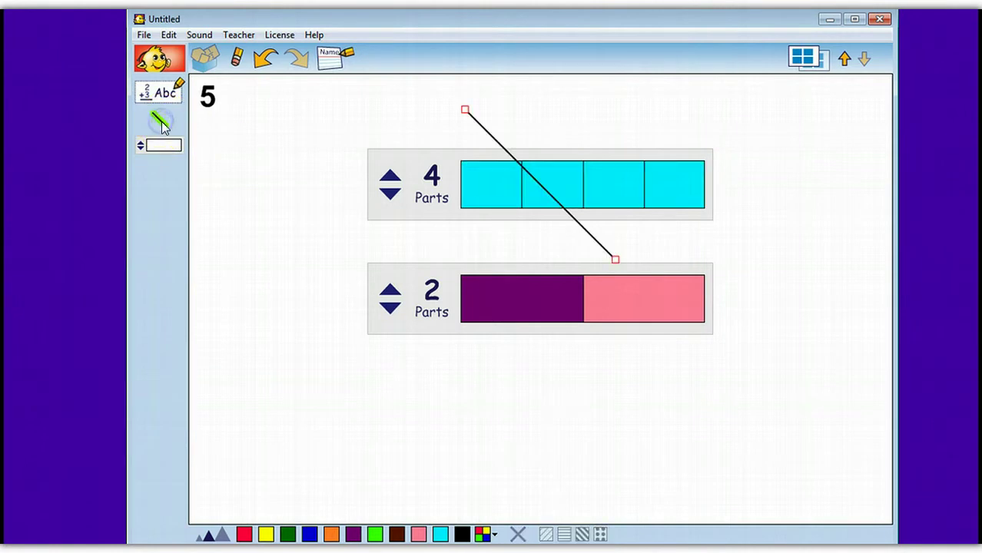
left_click_drag(465, 110, 466, 116)
left_click(445, 246)
left_click_drag(449, 248, 469, 393)
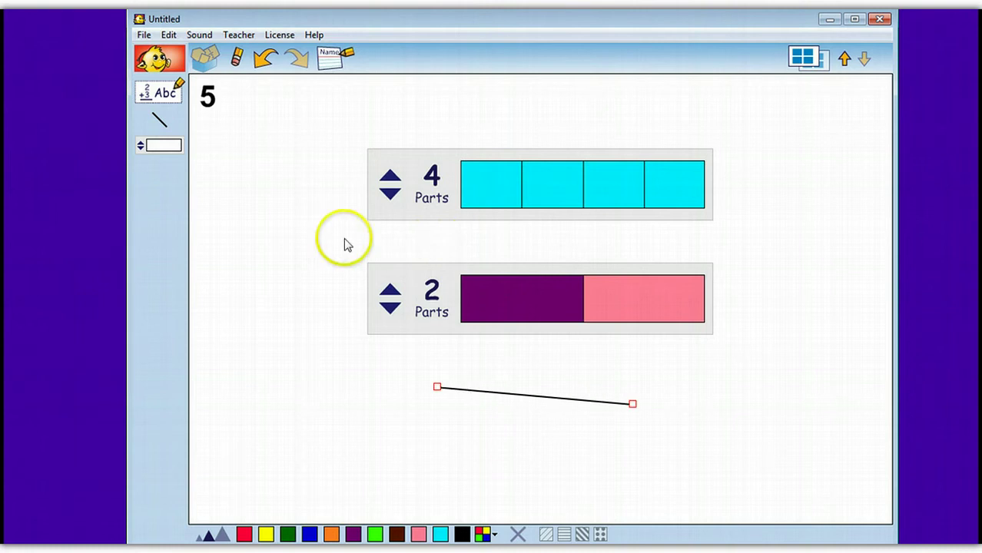
Add a math text box below the line containing + − × ÷ = < > % ≠ ≈ ¢ $ and a long-division template
left_click(163, 93)
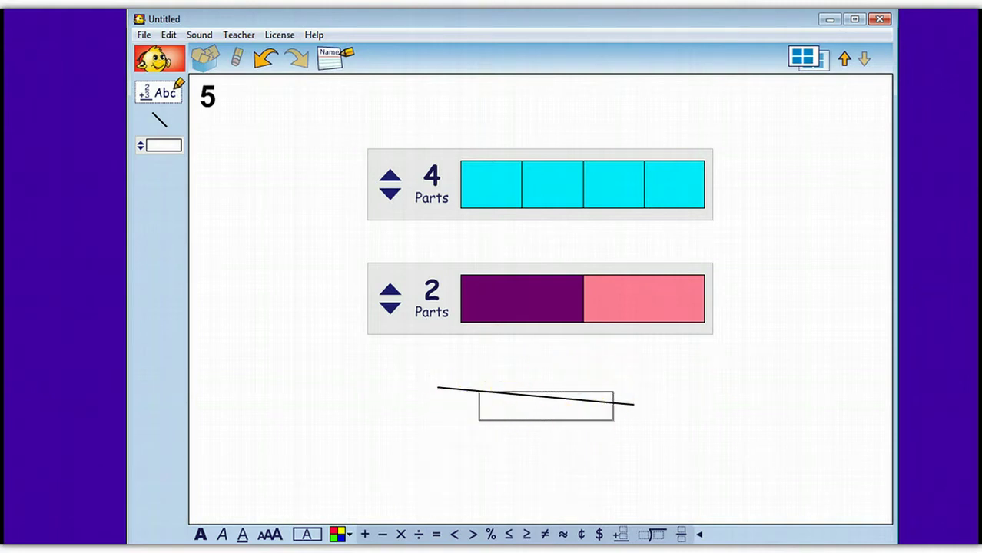
left_click(364, 534)
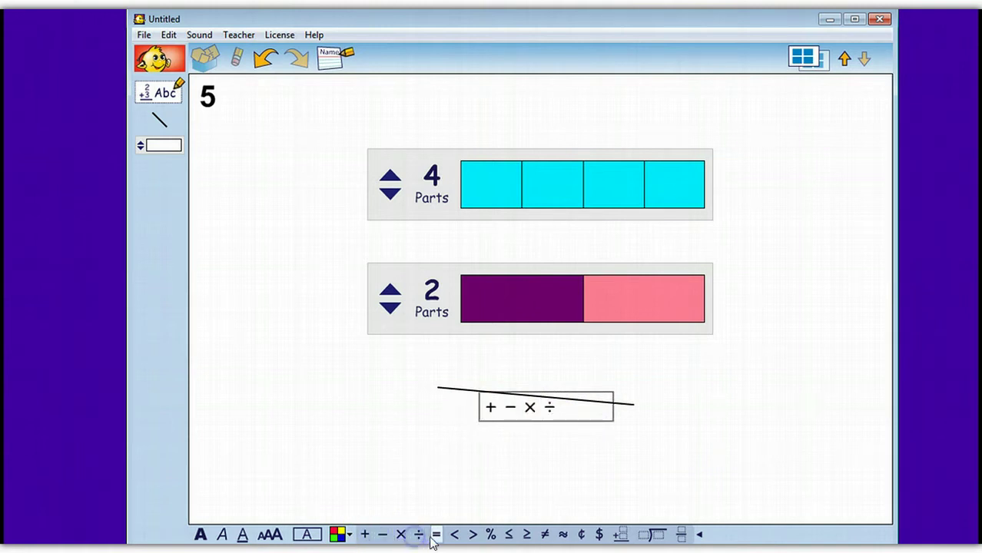
left_click(473, 535)
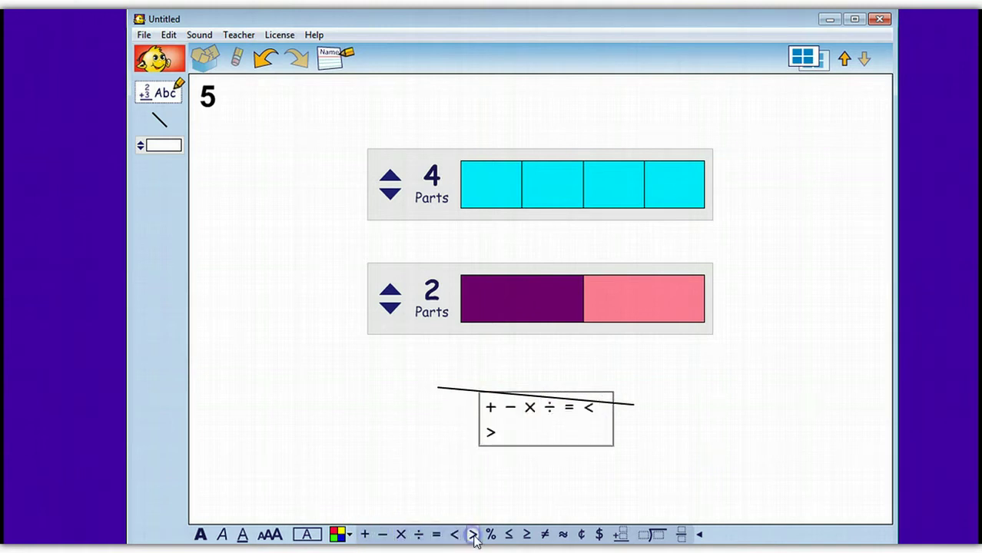
left_click(546, 536)
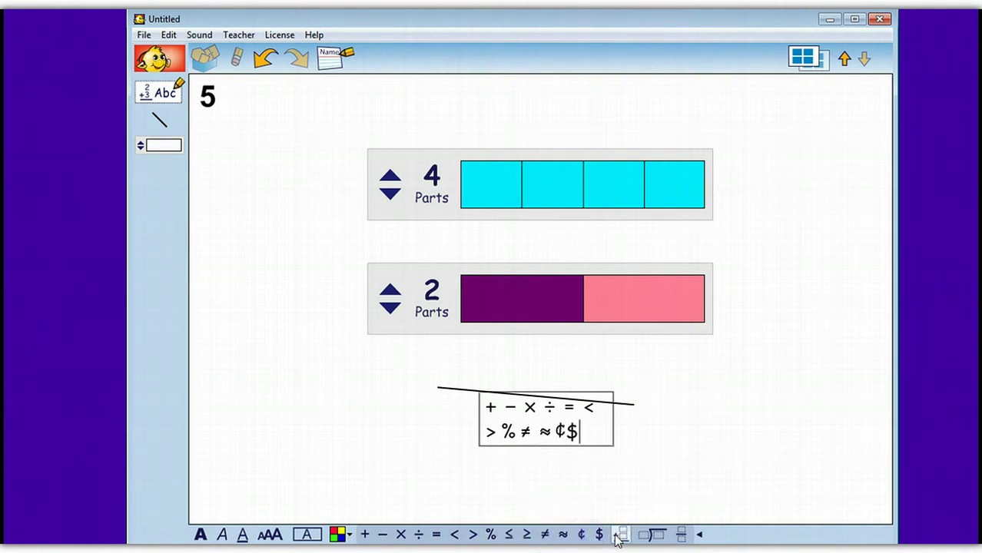
left_click(644, 535)
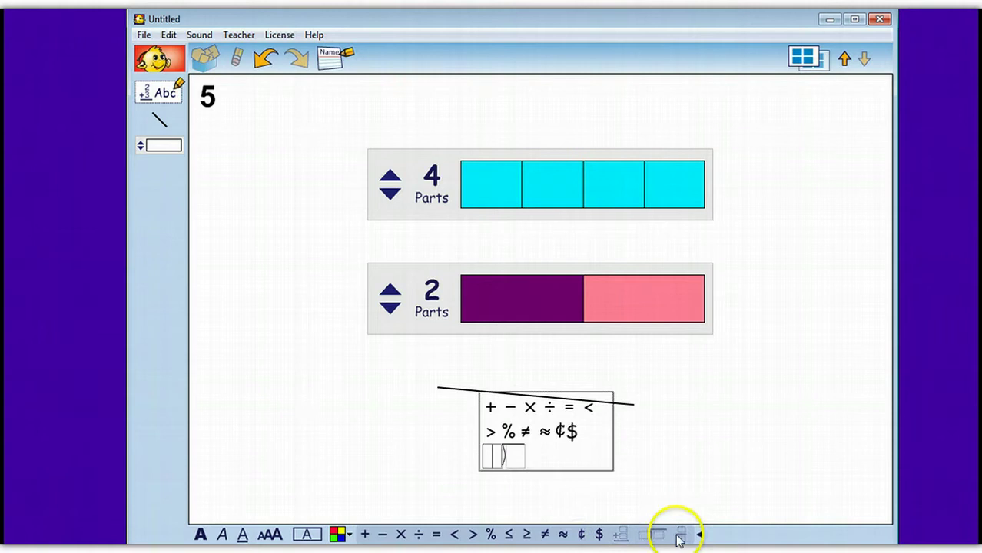
left_click(702, 444)
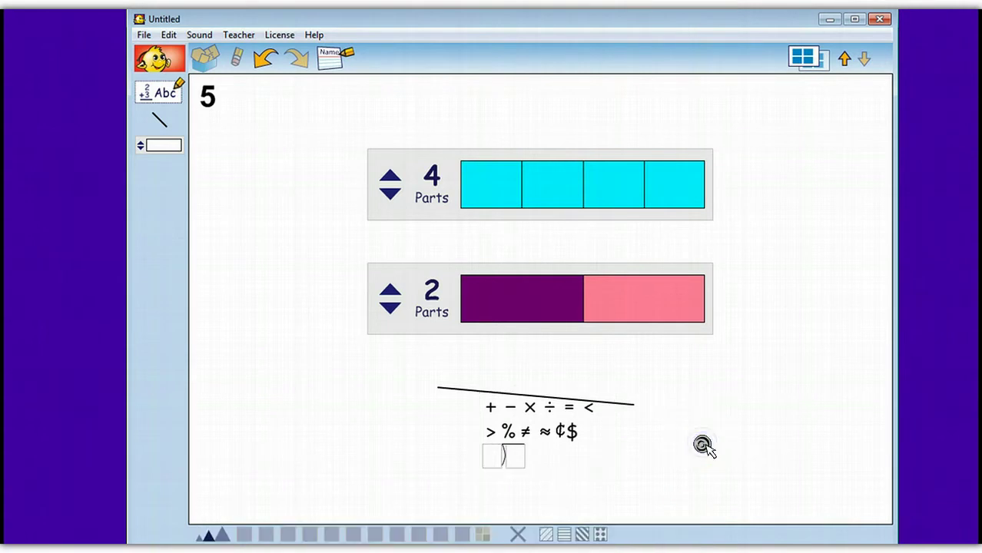
Add a second math text box beside the symbols, holding only a long-division template
left_click(159, 93)
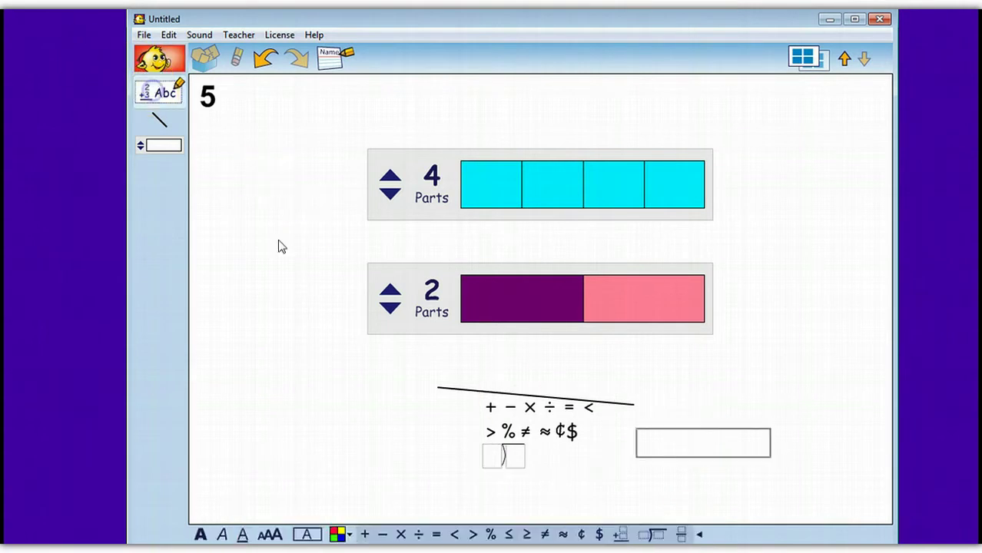
left_click(656, 535)
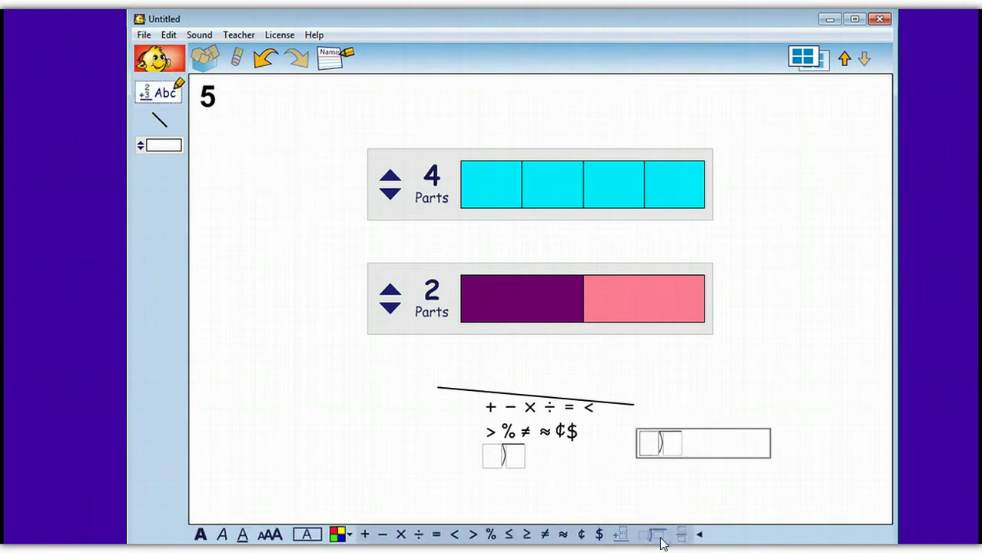
left_click(680, 537)
Add a math text box to the left of the symbols and insert a fraction template in it
left_click(381, 466)
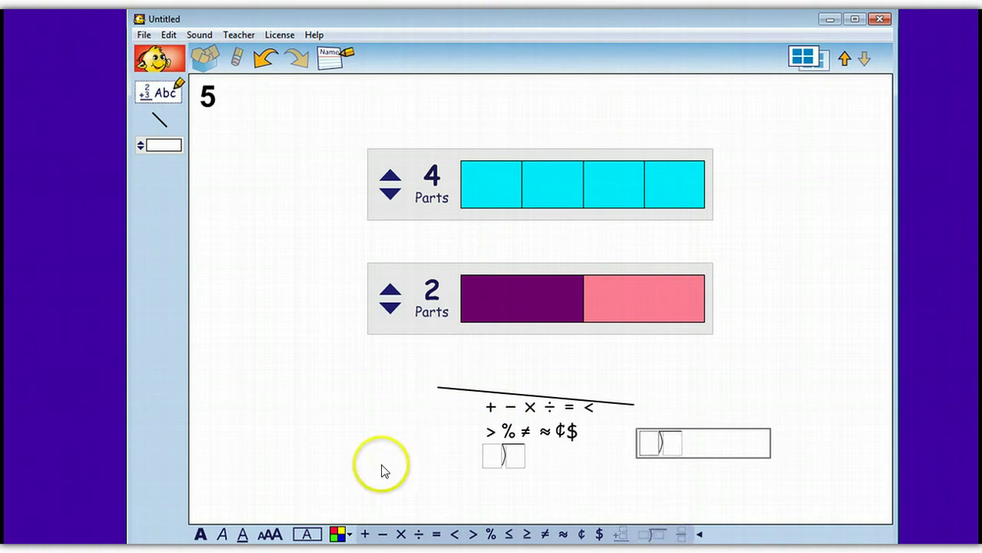
left_click(250, 169)
left_click(149, 91)
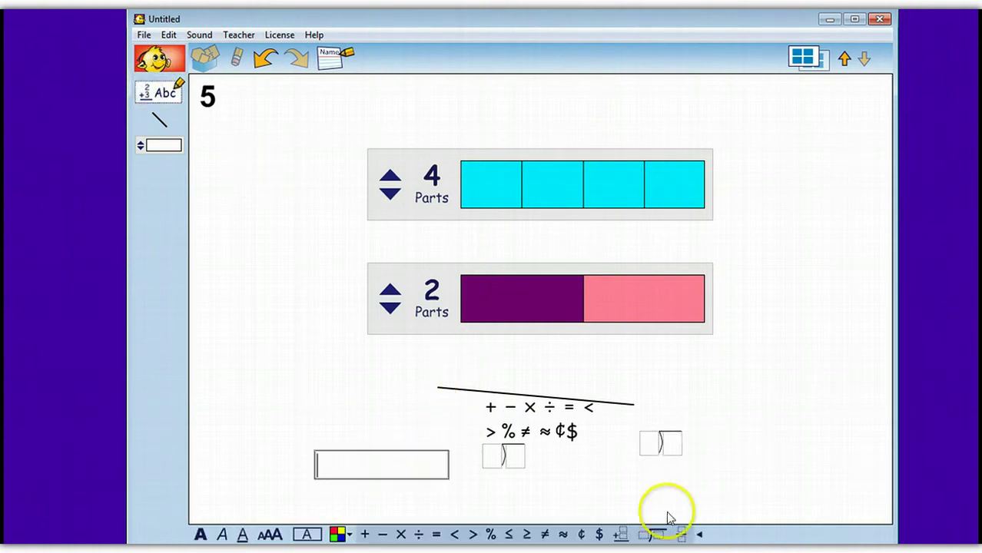
left_click(681, 534)
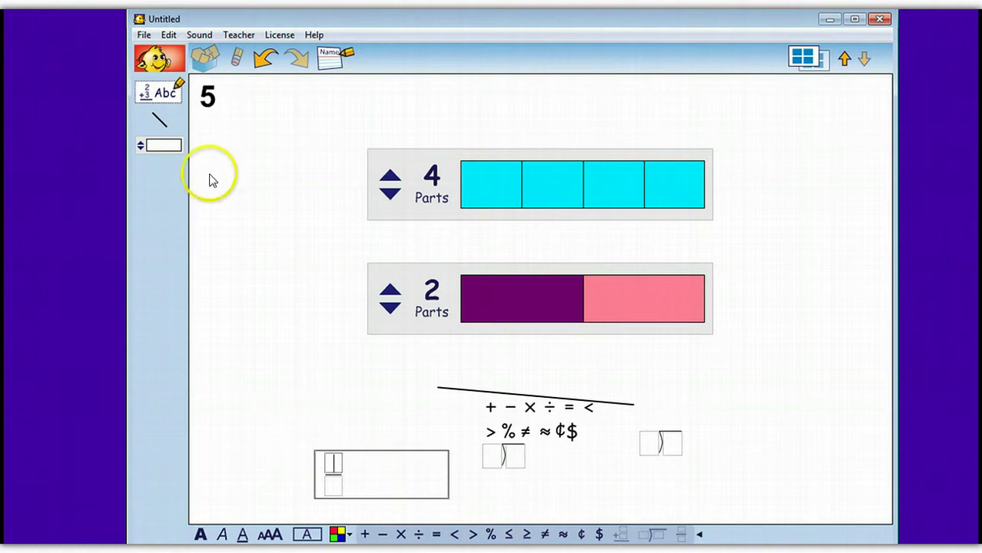
Add an empty math text box over the fraction box, and move the fraction box up and left to separate them
left_click(156, 91)
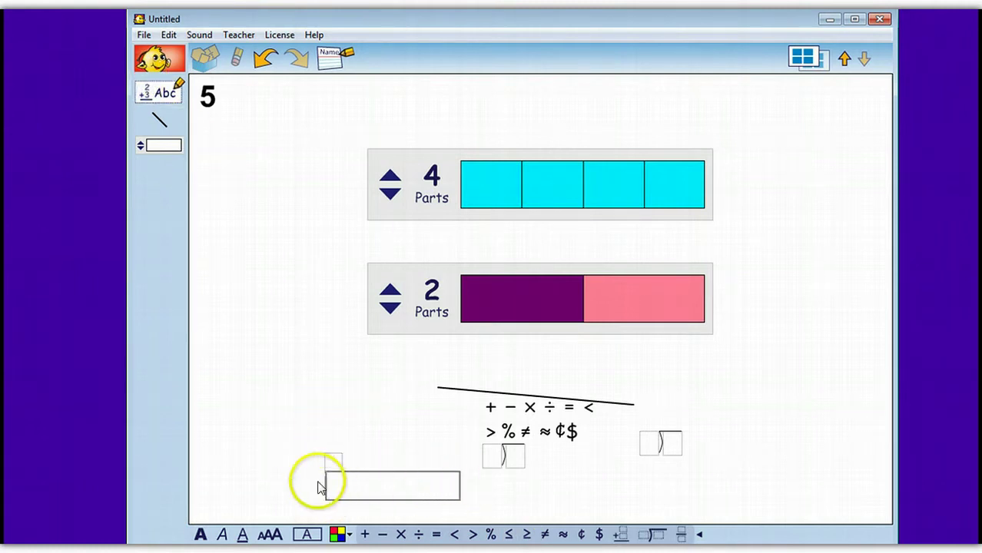
left_click(401, 436)
left_click(404, 469)
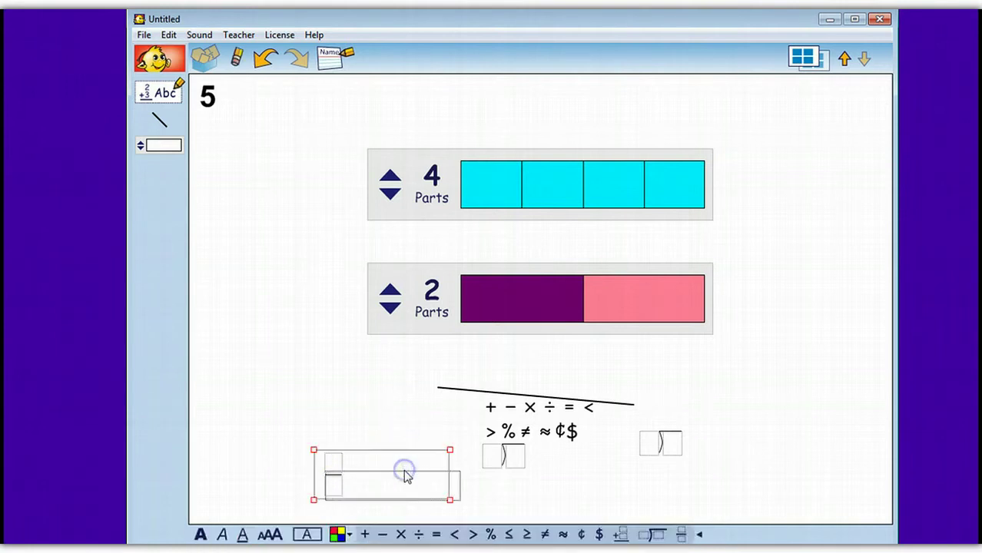
left_click(366, 444)
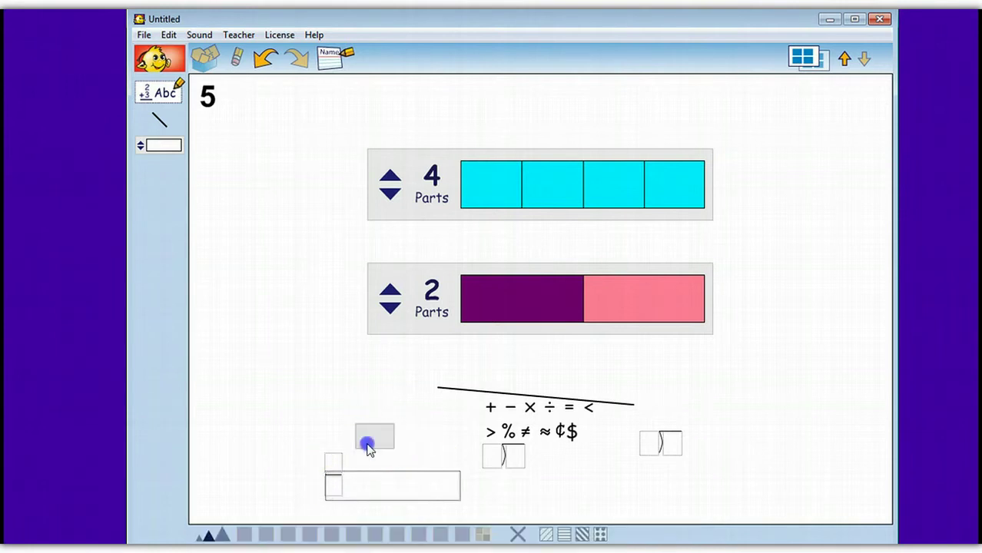
left_click(377, 473)
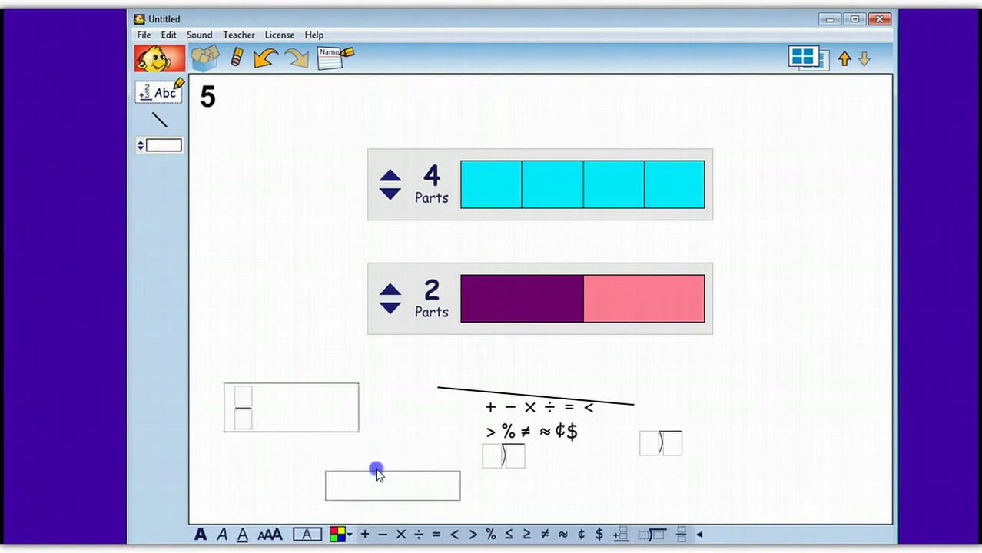
Insert +, − and × signs after the fraction template in its text box
left_click(278, 380)
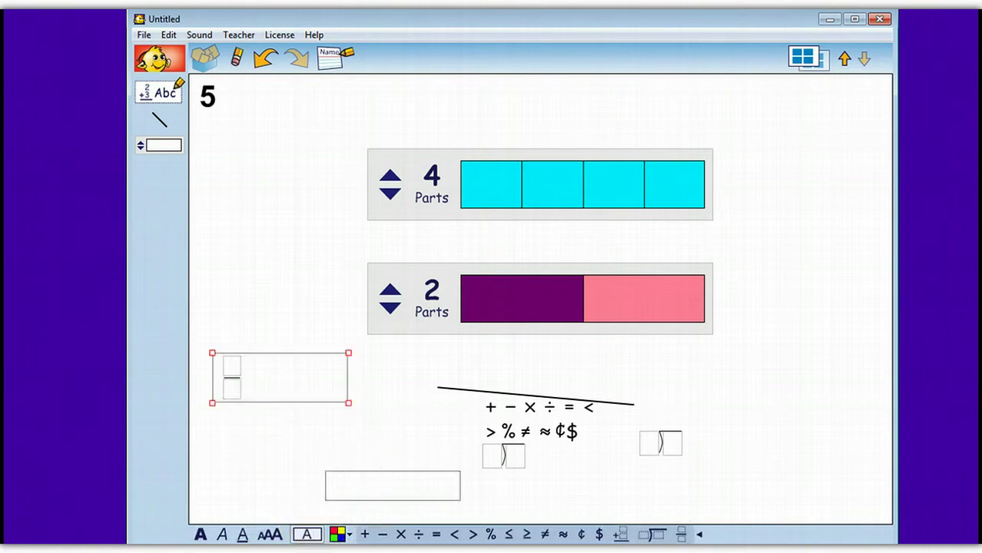
left_click(364, 538)
left_click(381, 536)
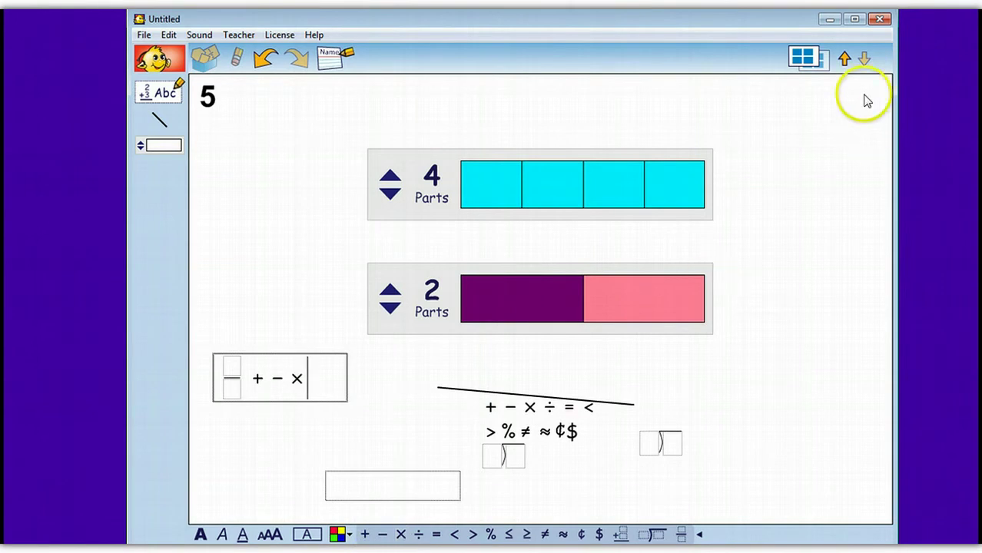
Add a sixth page to the document, set up for base ten blocks
left_click(817, 60)
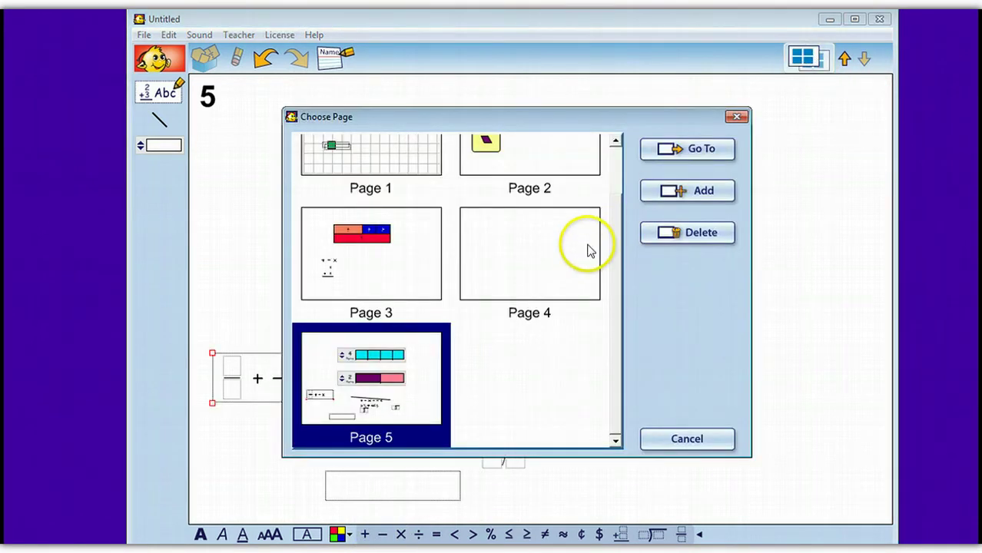
left_click(669, 190)
left_click(613, 260)
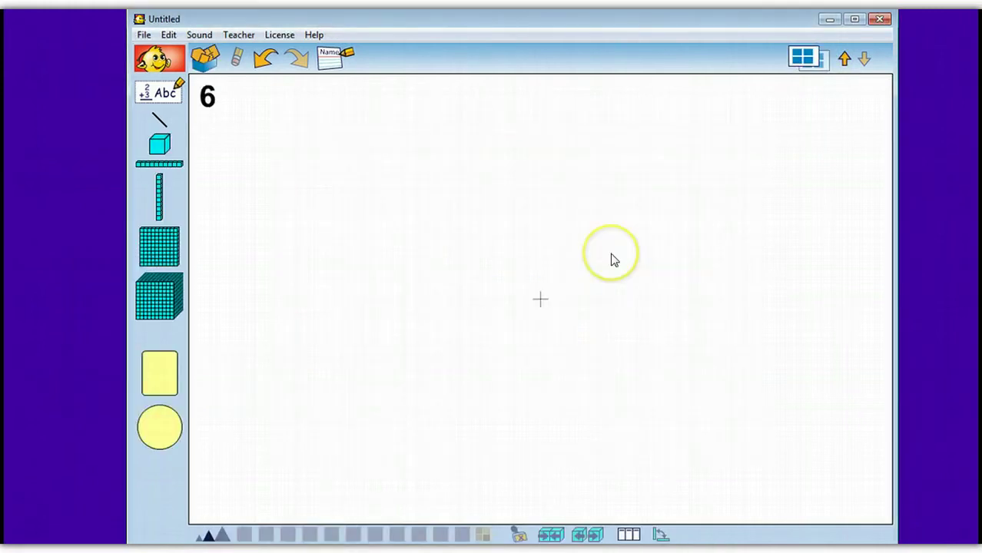
Place a single unit cube and a horizontal ten-rod near the top of the new page
left_click(162, 145)
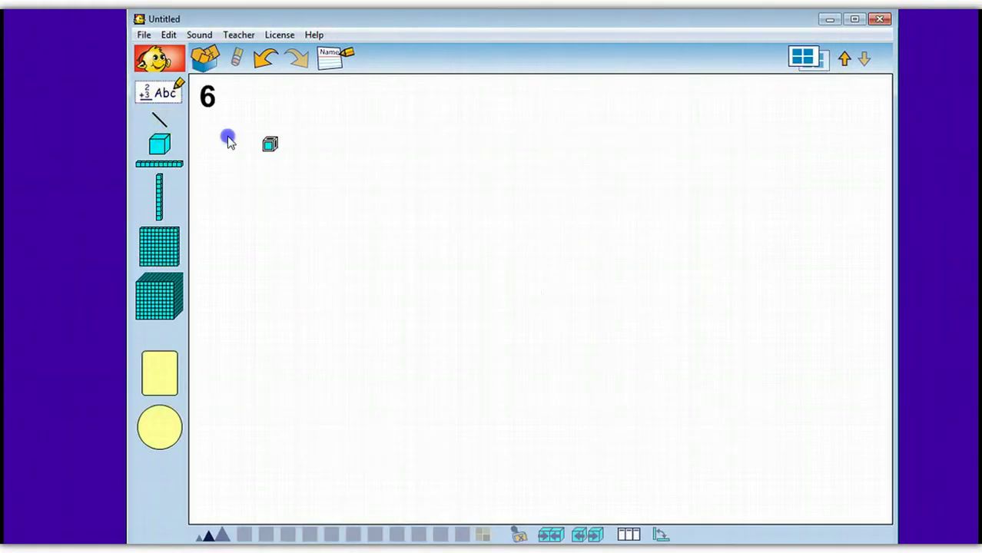
left_click(235, 143)
left_click(174, 167)
mouse_move(200, 163)
left_mouse_down()
mouse_move(371, 164)
mouse_move(371, 156)
left_mouse_up()
Place a vertical ten-rod below the horizontal one, and rotate it to horizontal and back to vertical
left_click(159, 195)
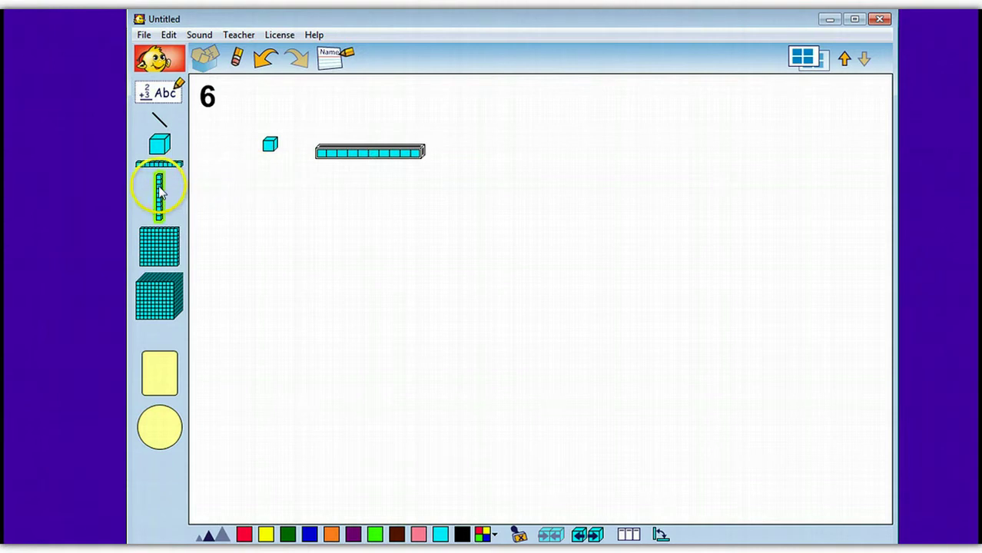
left_click(215, 188)
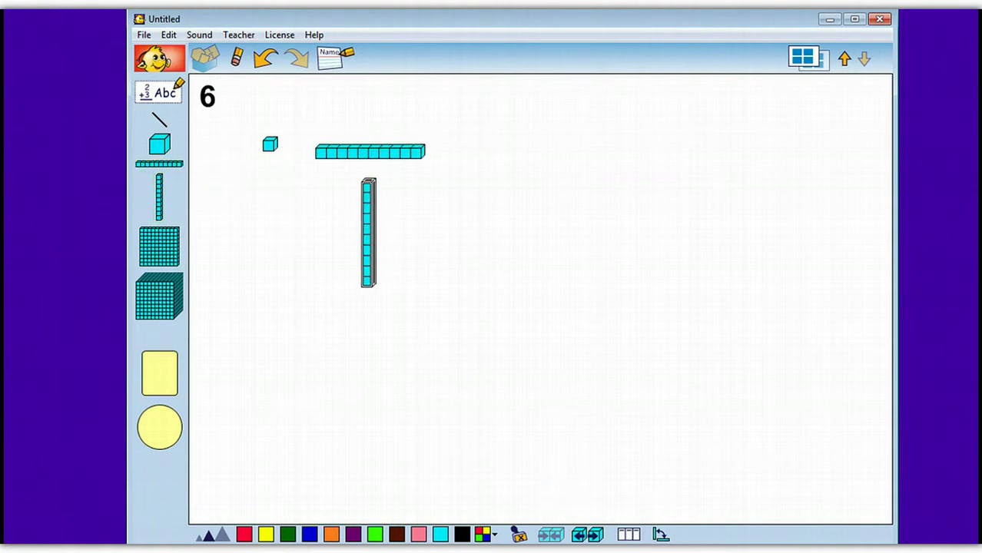
left_click(660, 535)
left_click(659, 536)
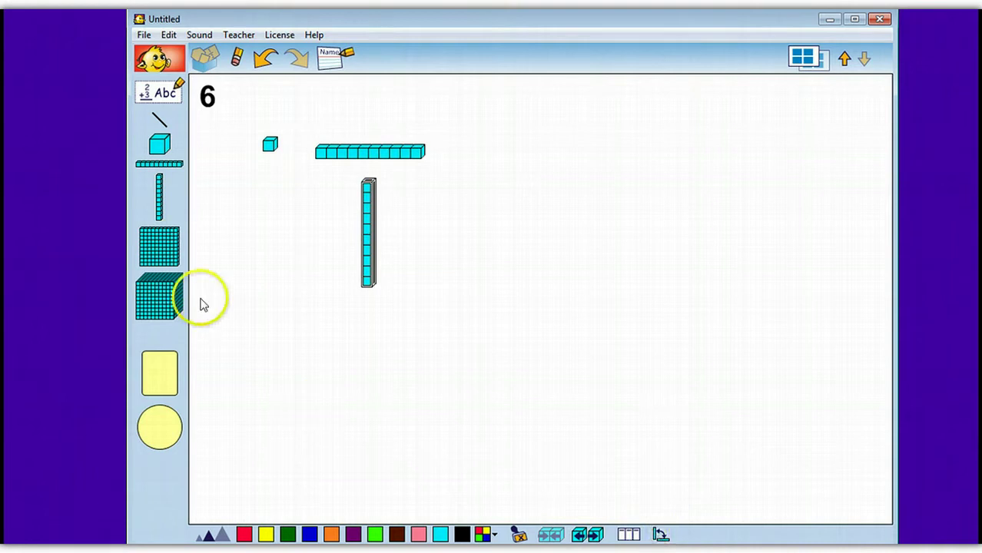
Place a hundred flat to the right of the rods and a thousand cube below it
left_click(161, 250)
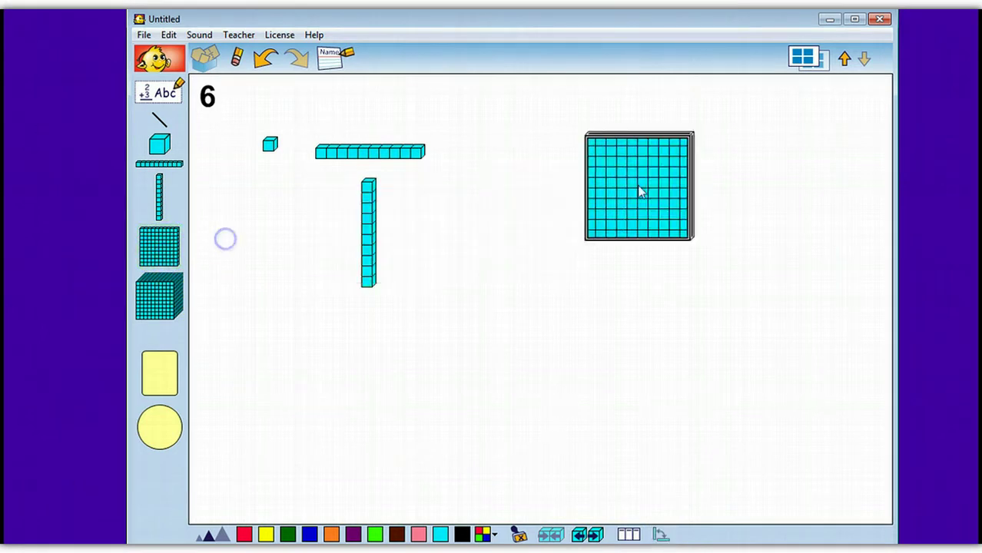
left_click(163, 289)
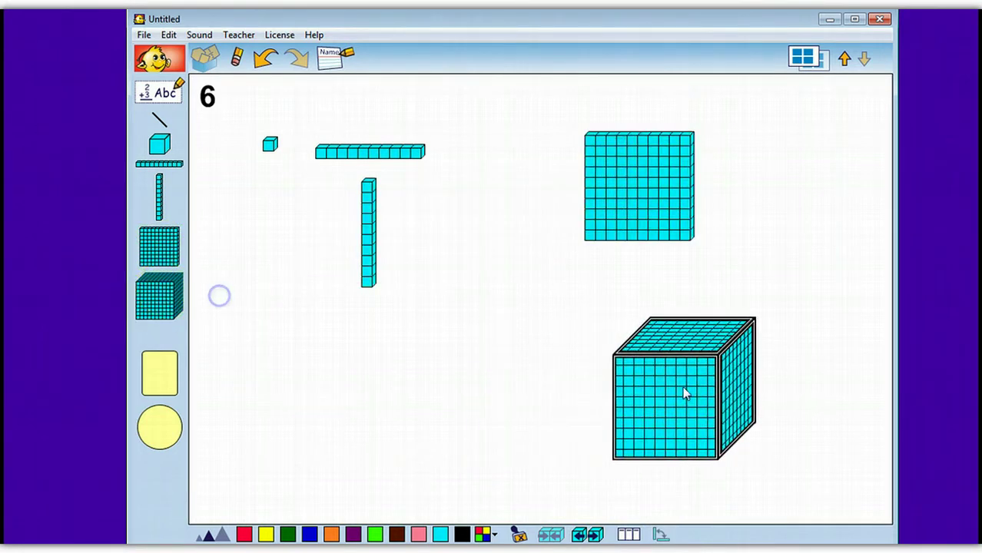
left_click(629, 193)
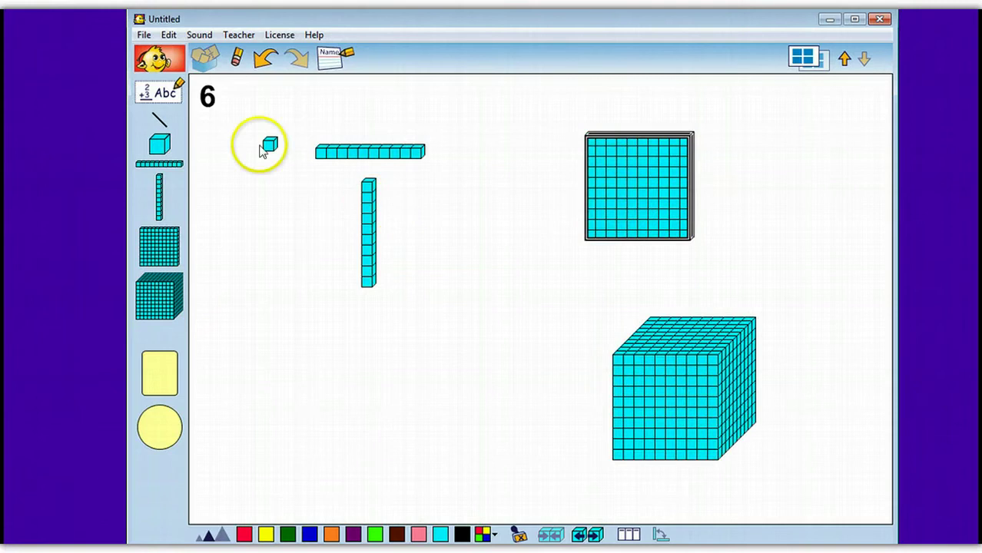
Break the horizontal ten-rod into ten unit cubes and the hundred flat into ten rods
left_click(337, 154)
left_click(587, 534)
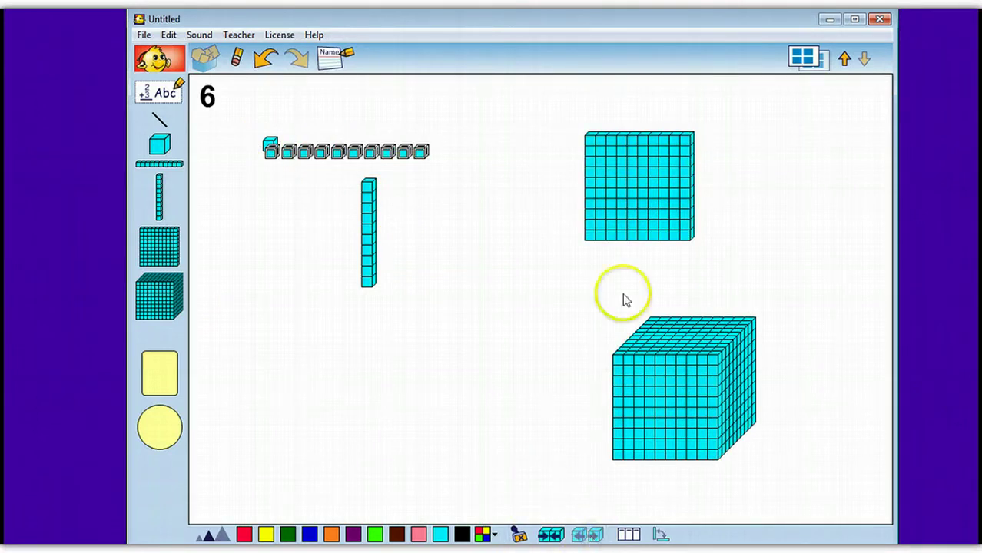
left_click(625, 226)
left_click(590, 536)
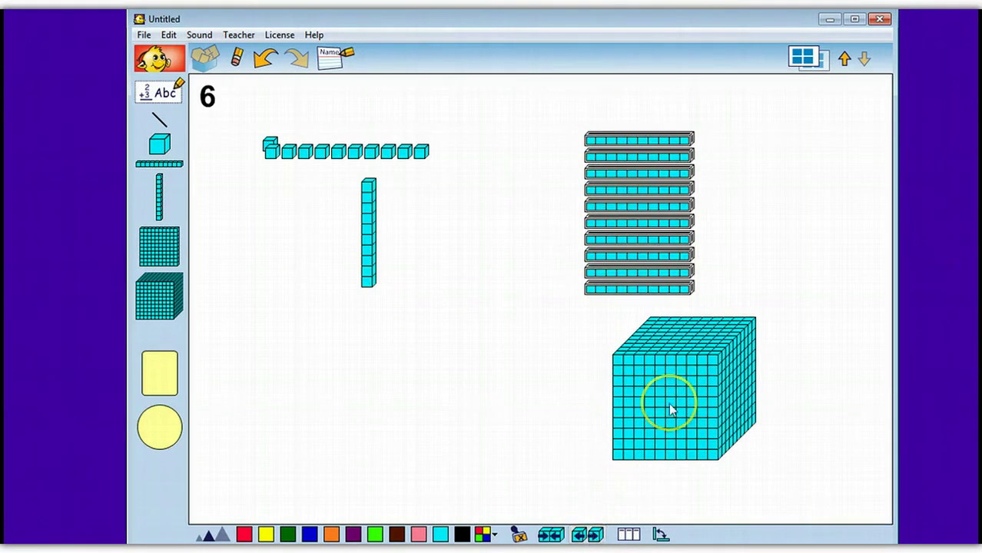
Break the thousand cube into ten flats and further into rods, and regroup them all into one thousand cube
left_click(670, 410)
left_click(589, 534)
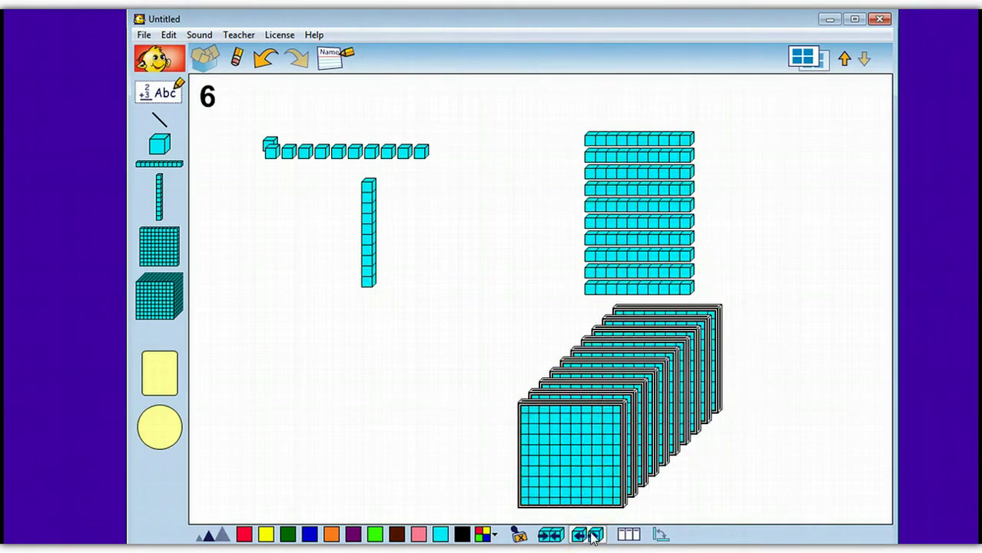
left_click(590, 536)
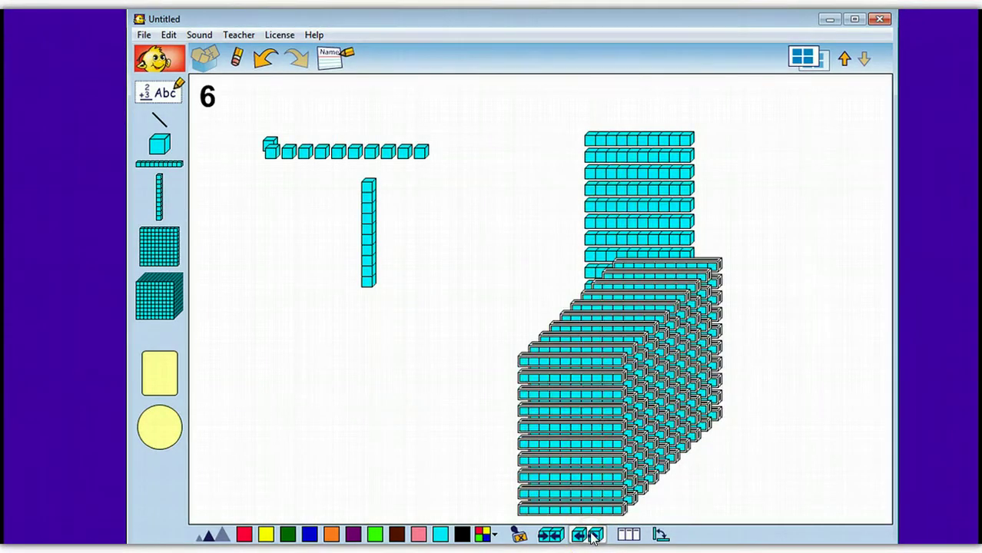
left_click(553, 536)
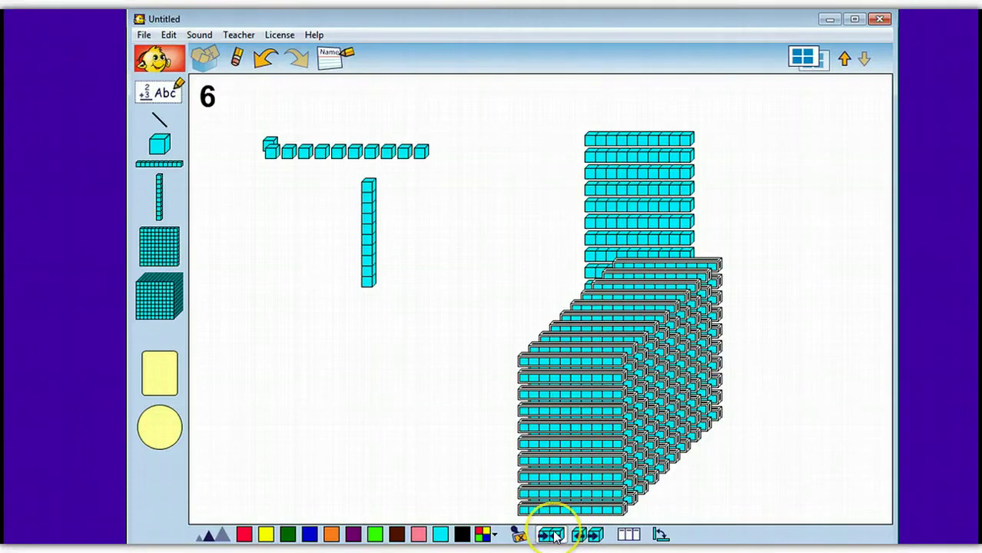
left_click(553, 535)
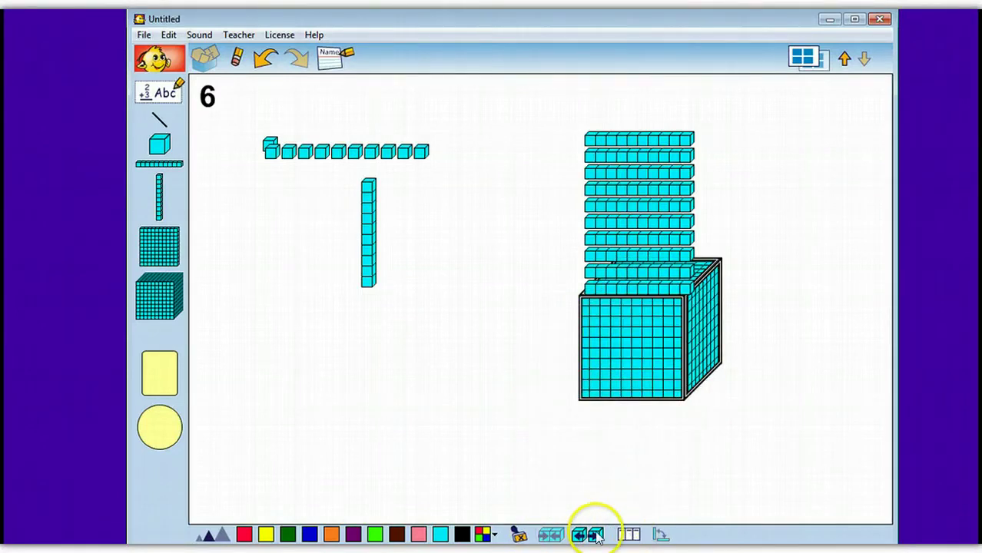
Show the Hundreds, Tens and Ones place value mat and move six ten-rods from the stack into the Tens column
left_click(634, 536)
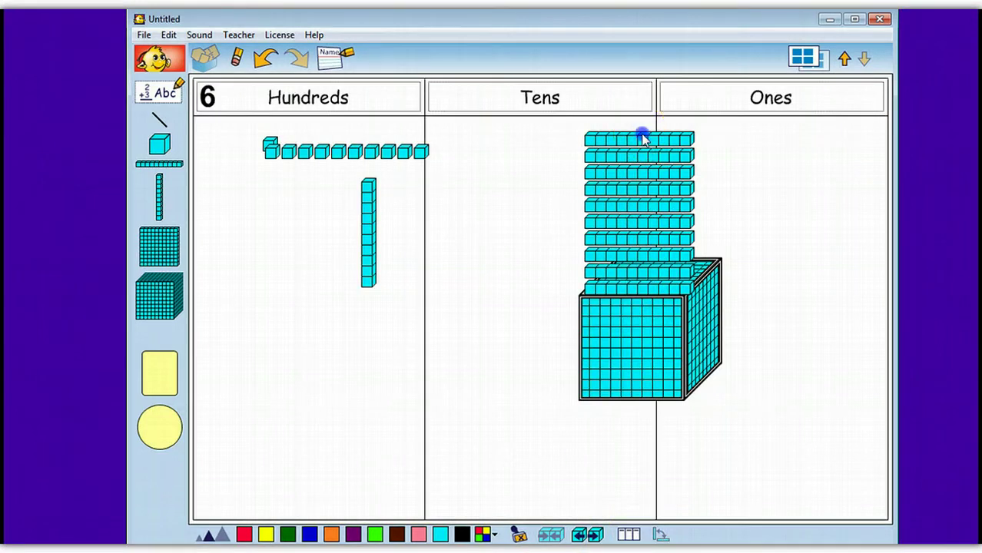
left_click_drag(642, 139, 524, 184)
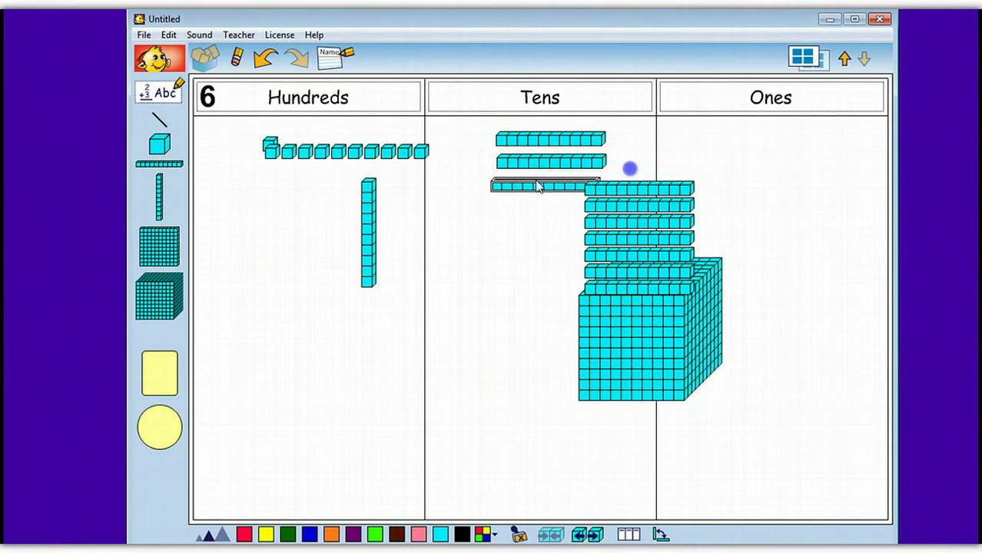
left_click_drag(629, 193, 641, 206)
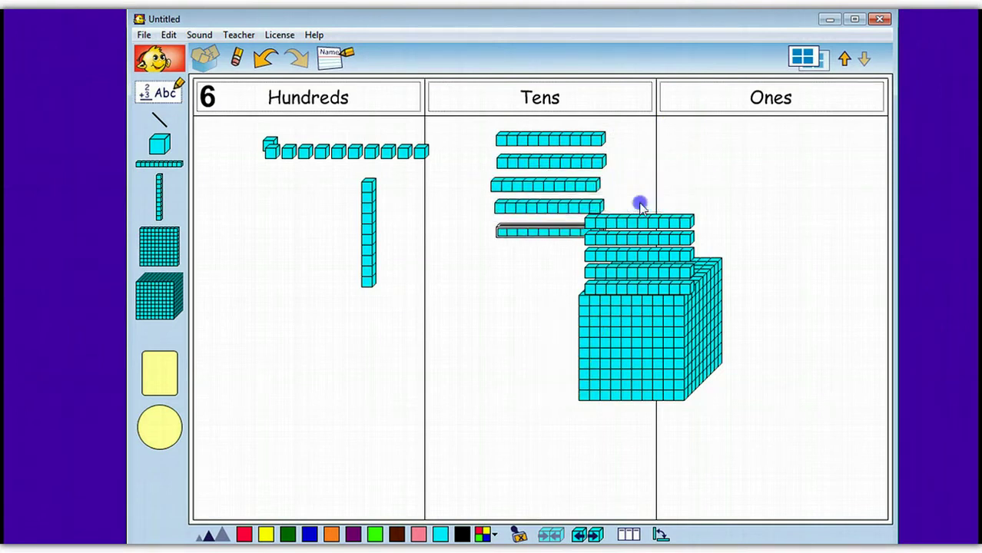
left_click(630, 218)
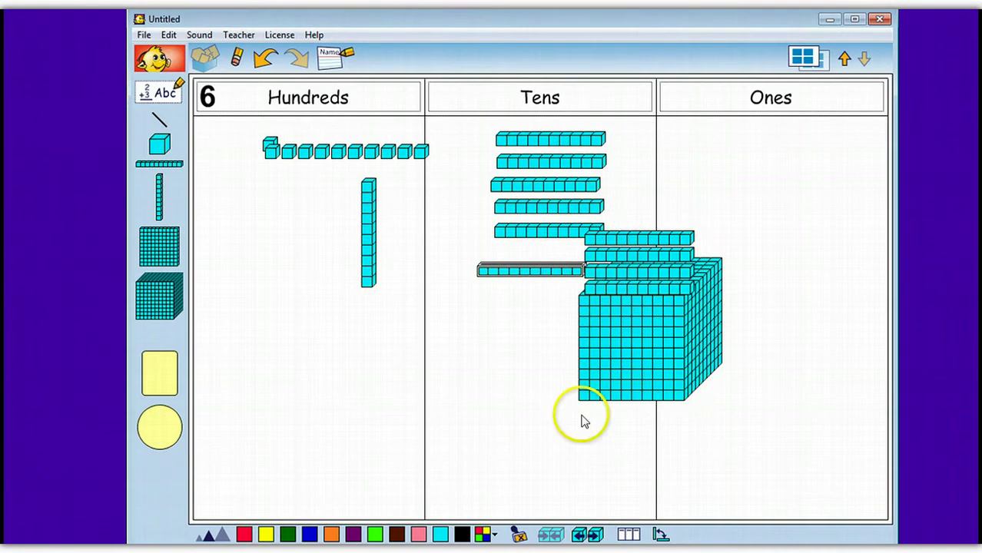
Break the sixth ten-rod into unit cubes and regroup it, and break it again low in the Tens column
left_click(588, 537)
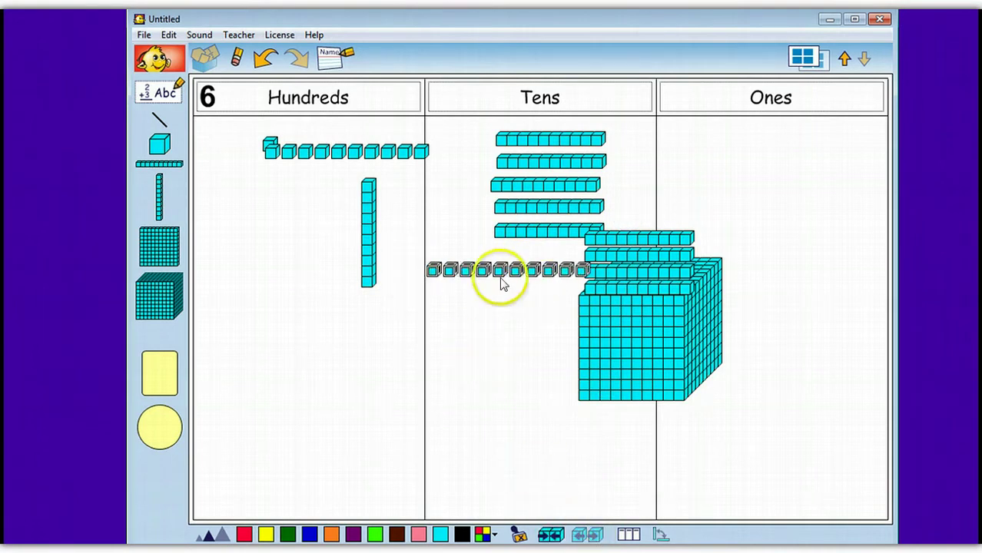
left_click(553, 537)
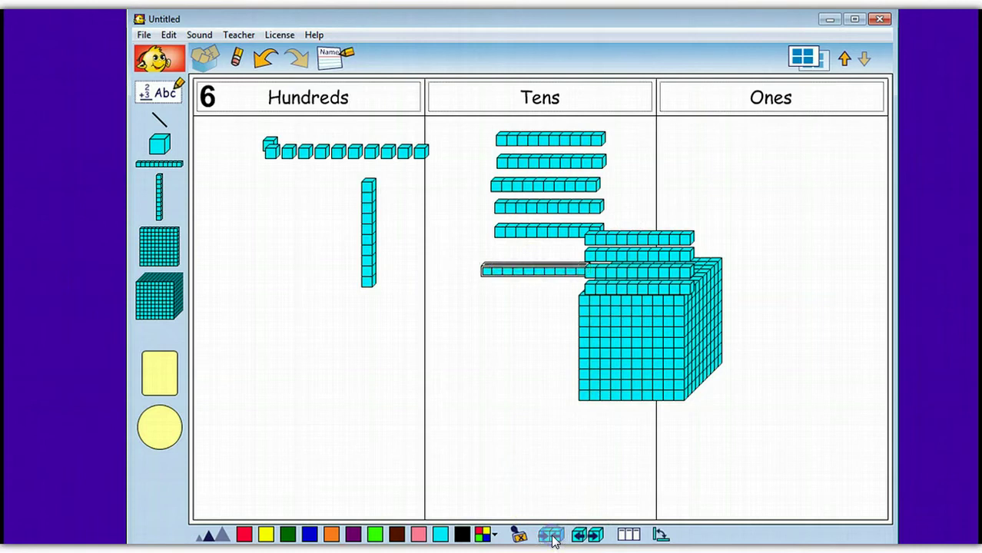
left_click_drag(532, 271, 606, 467)
left_click(590, 535)
Pull the last unit cube out of the lower row in the Tens column and put it back beside the others
left_click(590, 440)
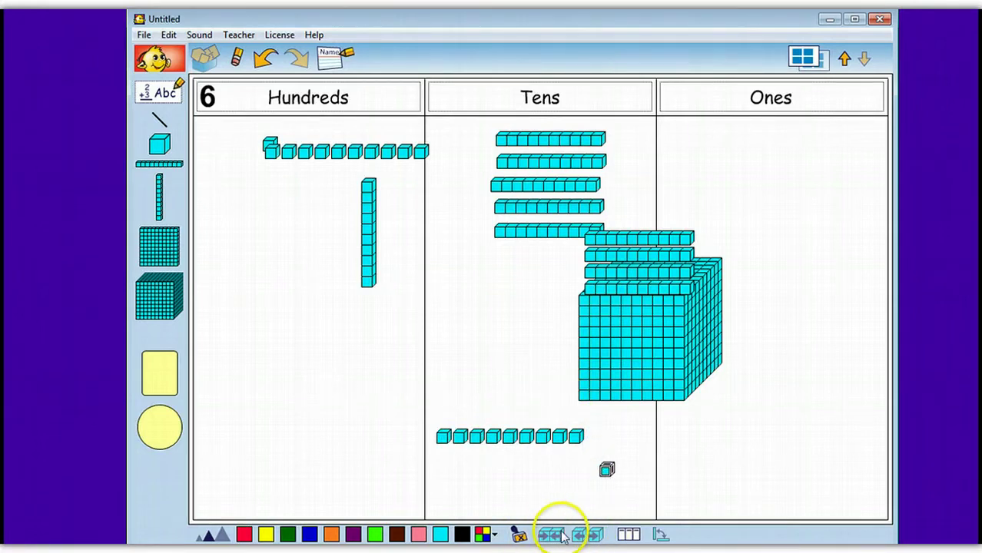
left_click(604, 473)
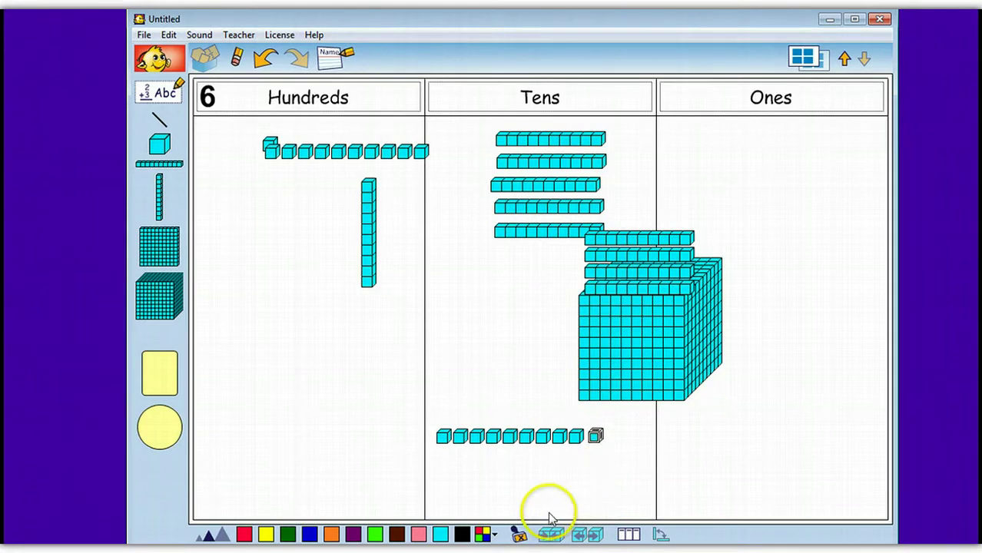
left_click(592, 436)
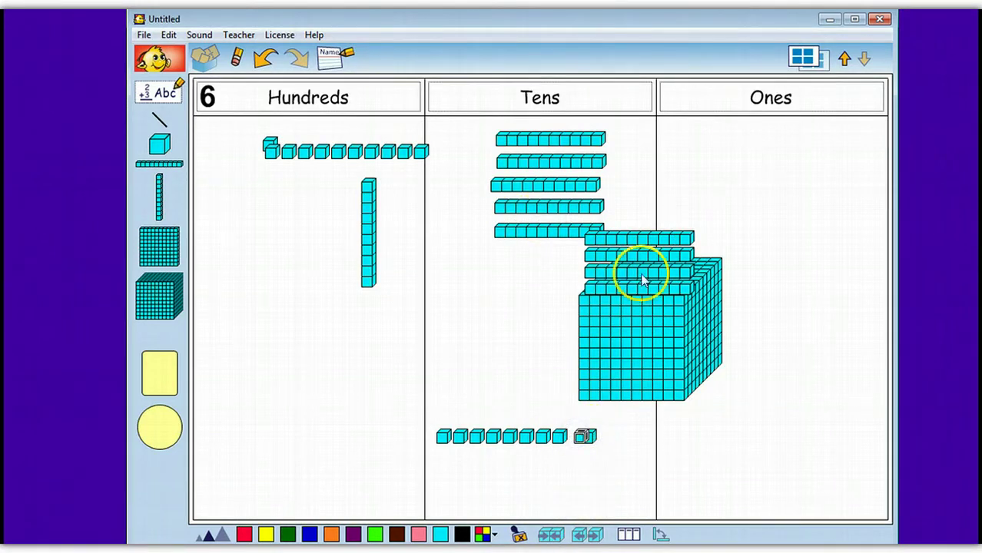
Move the thousand cube to the Ones column, break it into flats and further into ten-rods, and reposition the stack within that column
left_click_drag(649, 341, 777, 368)
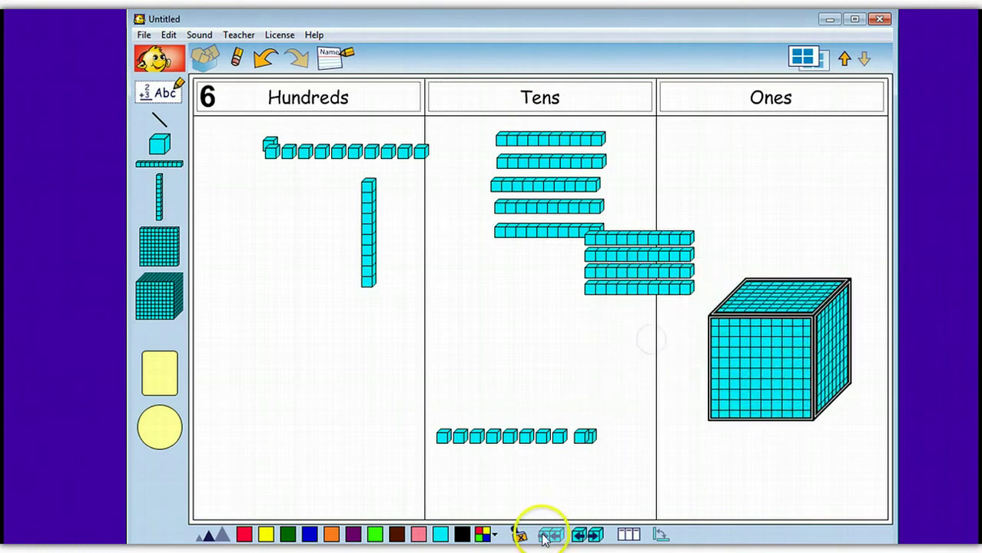
left_click(593, 533)
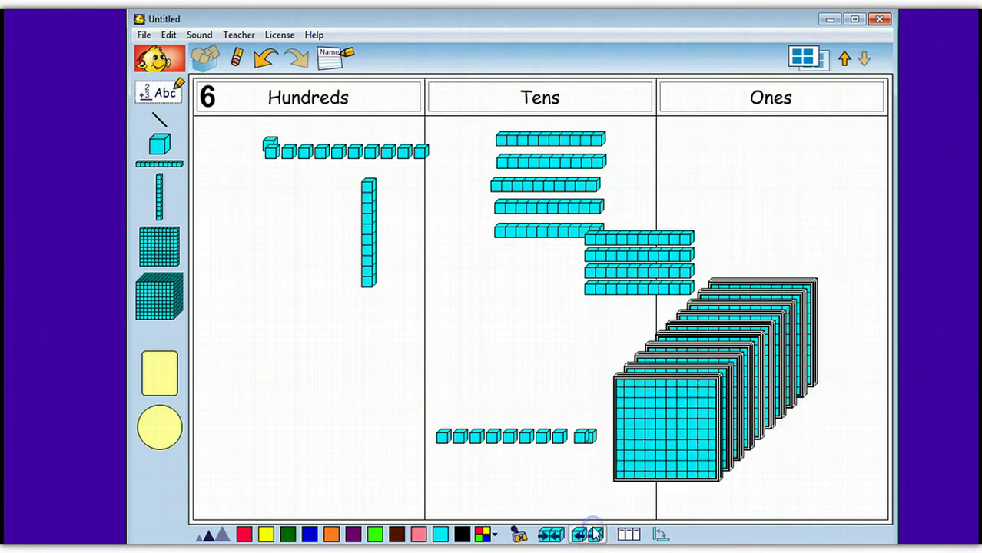
left_click(592, 533)
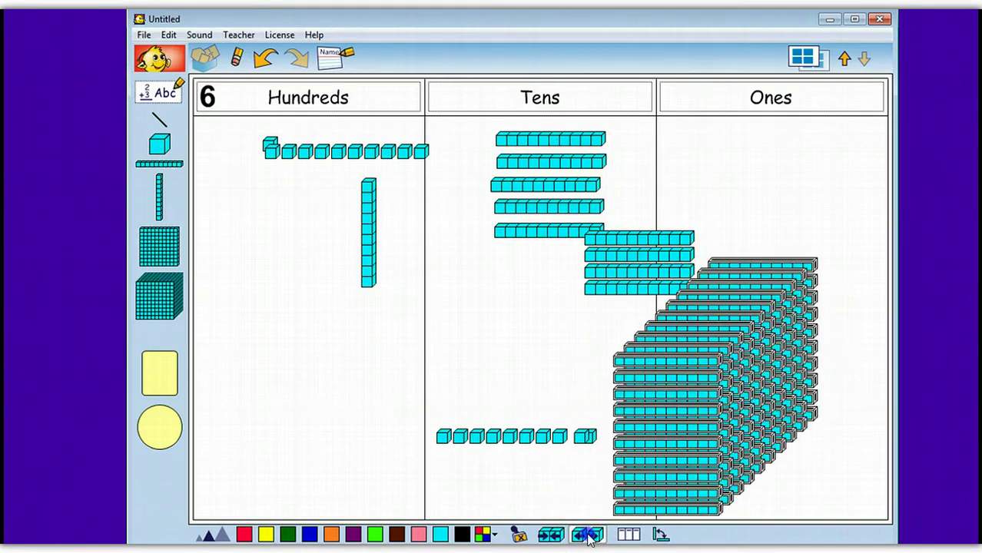
left_click(676, 366)
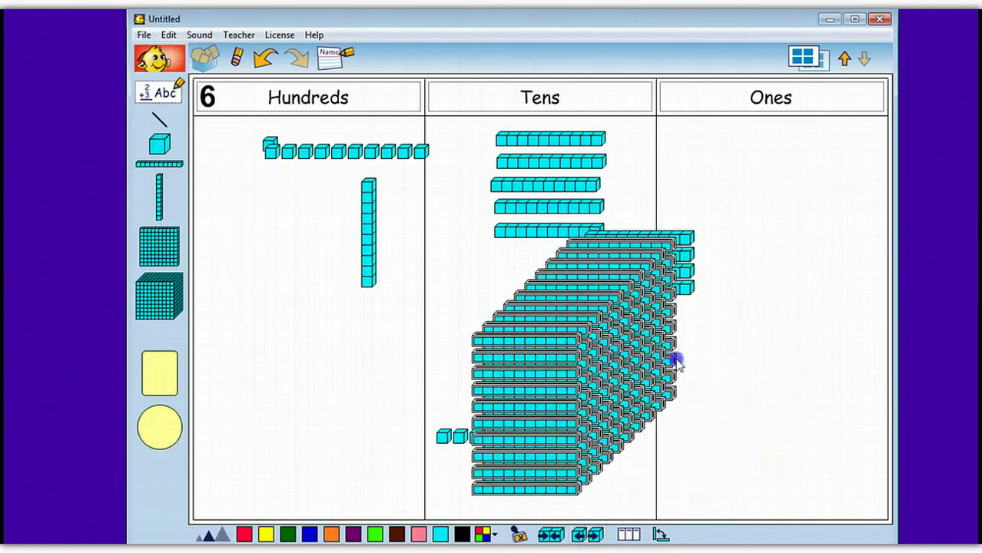
left_click(660, 350)
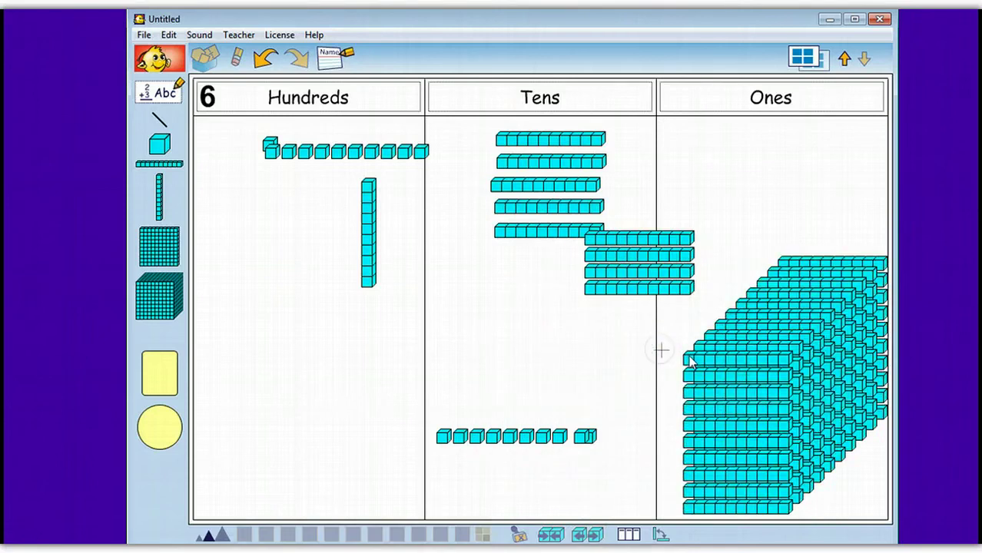
Move the front top ten-rod into the Tens column and break it into ten cubes, and break and regroup the stack's next rod
left_click(689, 360)
left_click(688, 358)
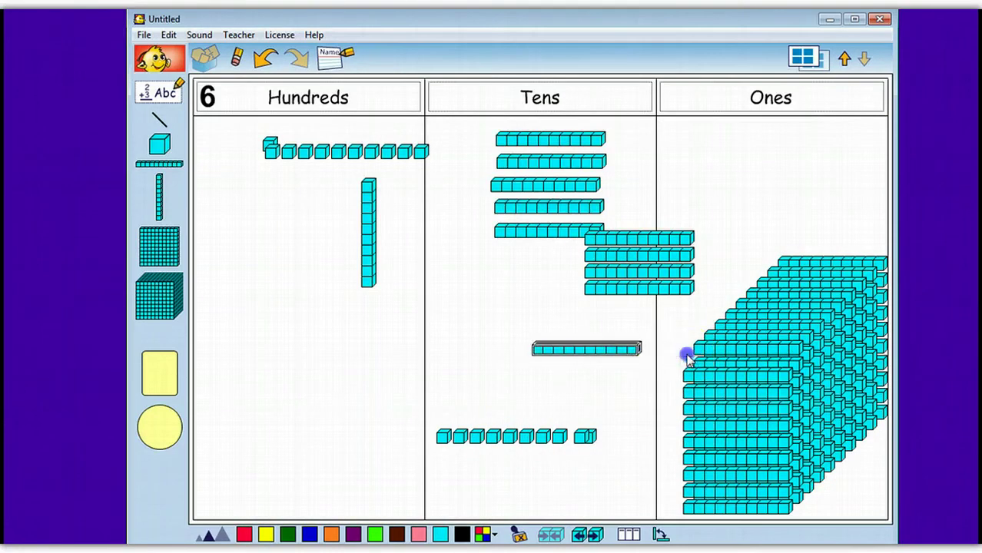
left_click(584, 537)
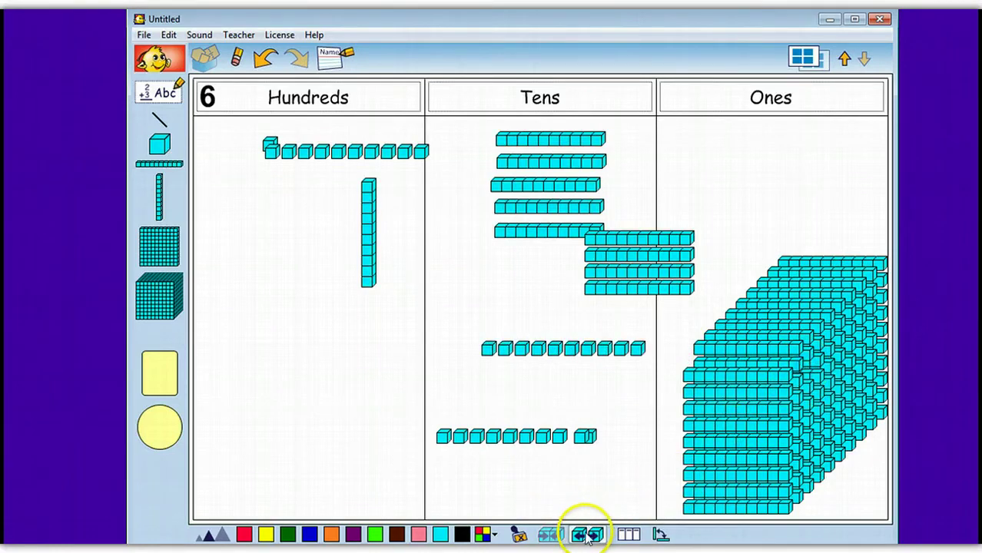
left_click(587, 536)
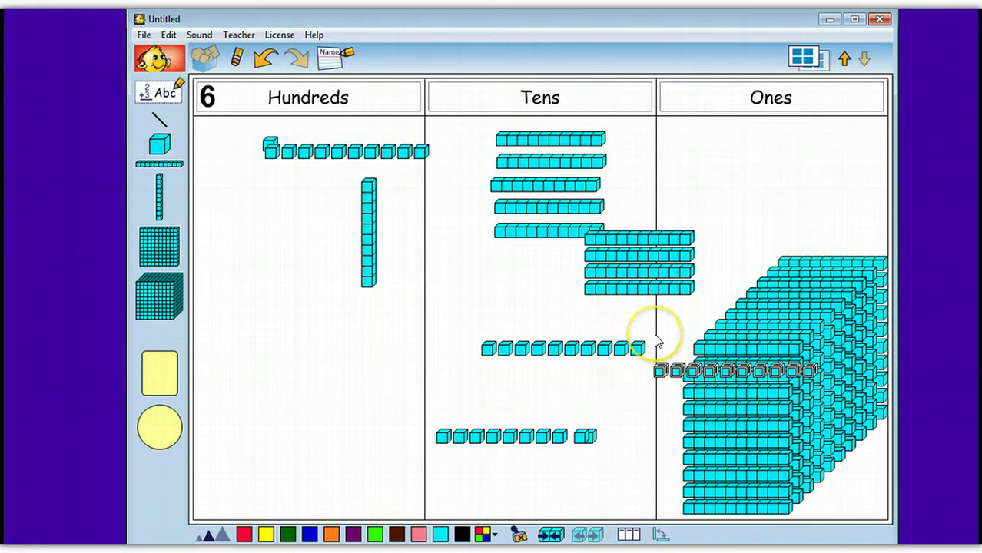
left_click(544, 538)
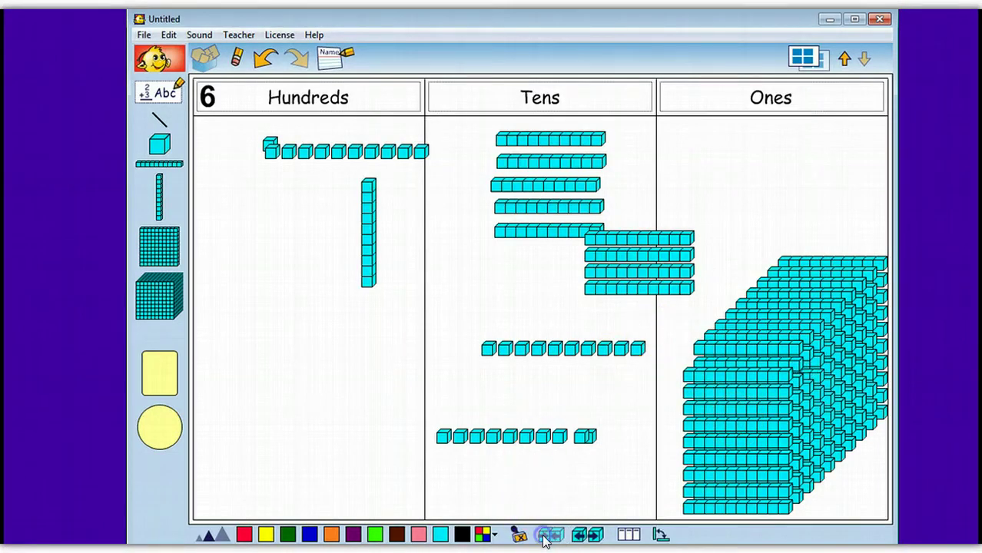
Break and regroup the vertical ten-rod in the Hundreds column repeatedly, leaving it broken into ten unit cubes
left_click(370, 235)
left_click(594, 537)
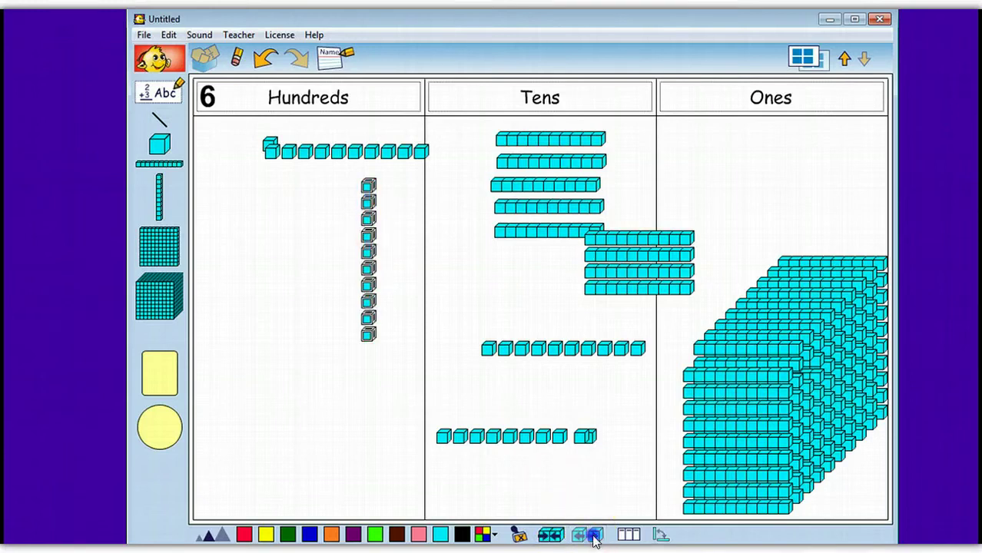
left_click(549, 535)
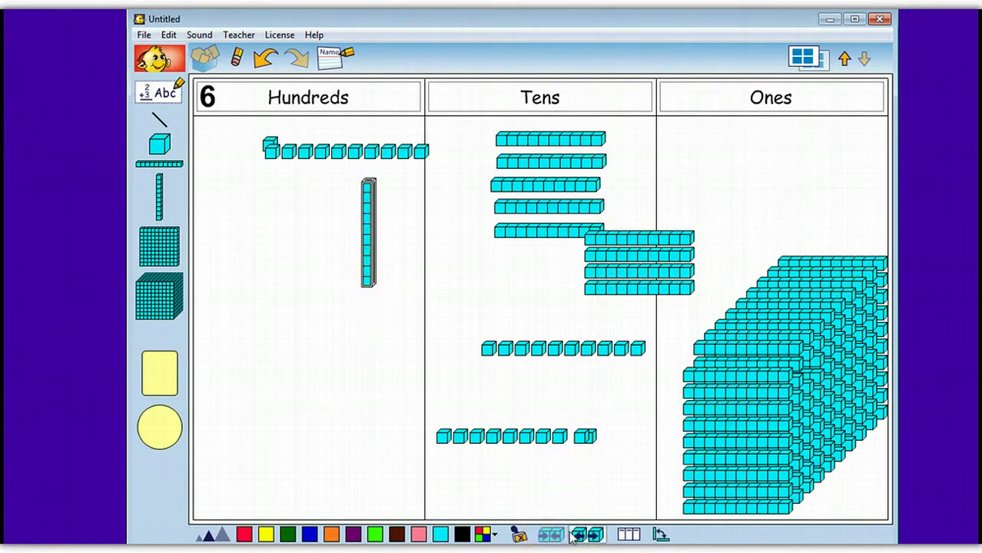
left_click(589, 537)
left_click(542, 537)
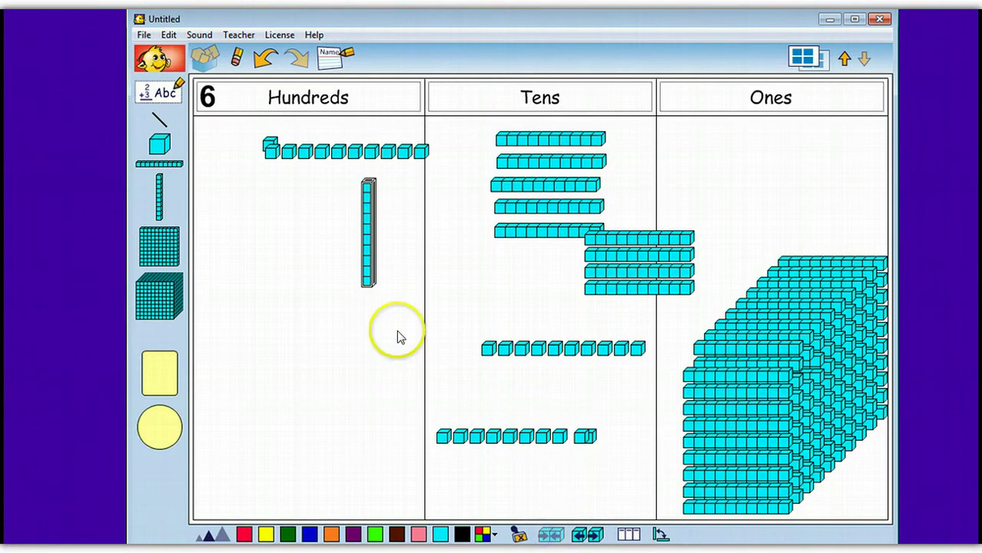
left_click(589, 535)
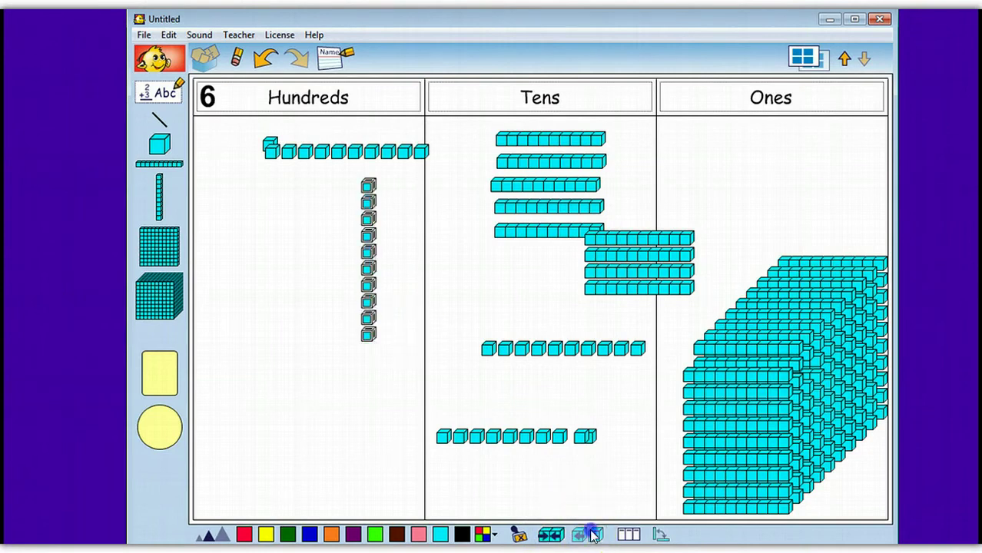
Pull the lowest unit cube away from the vertical column of cubes and return it to the column's end
left_click(354, 332)
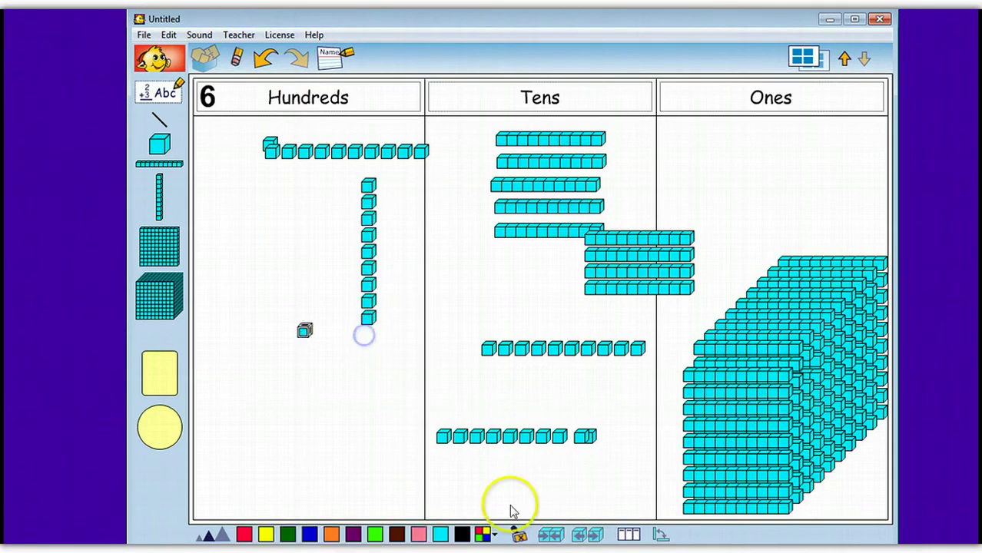
left_click(305, 330)
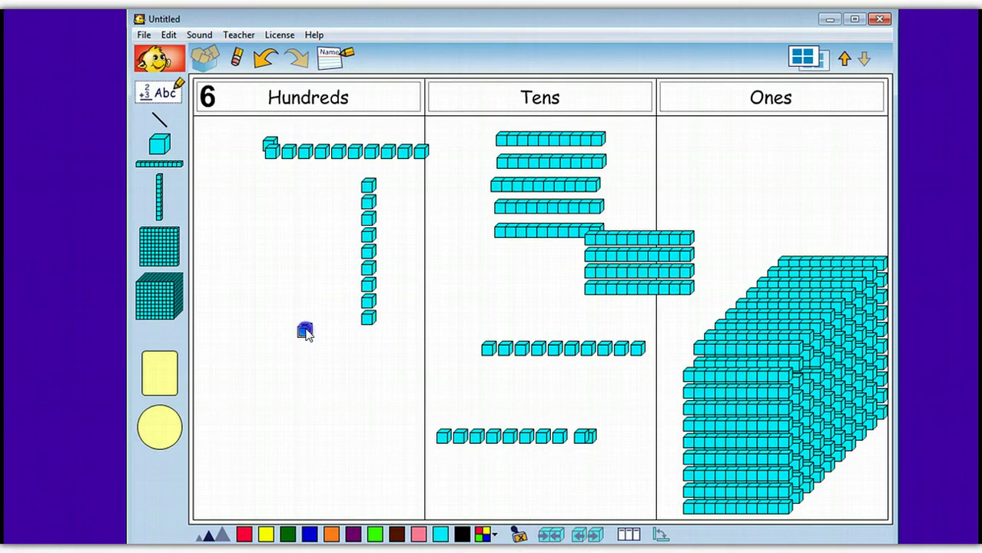
left_click(575, 537)
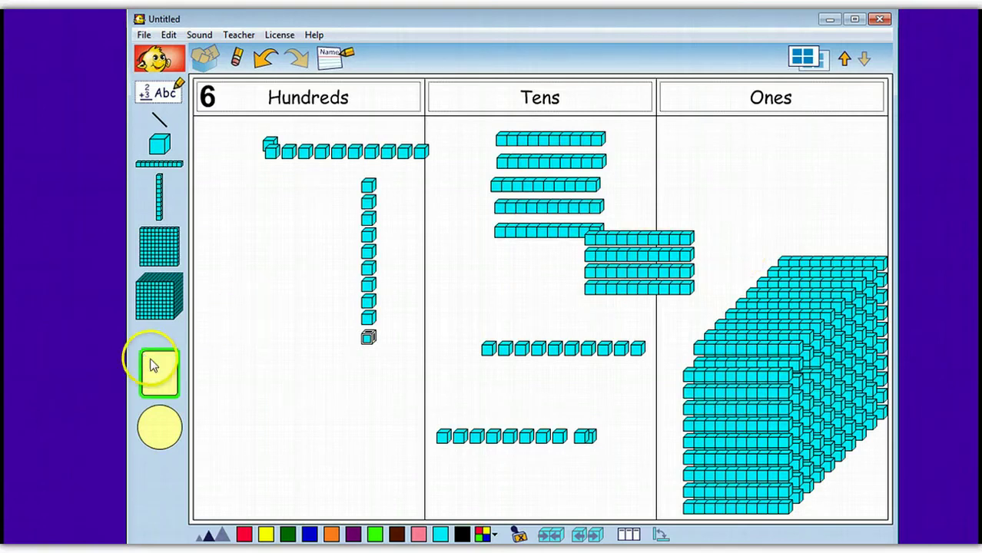
Place a yellow rounded rectangle in the Hundreds column and select a unit cube in the top row
left_click_drag(156, 365, 196, 365)
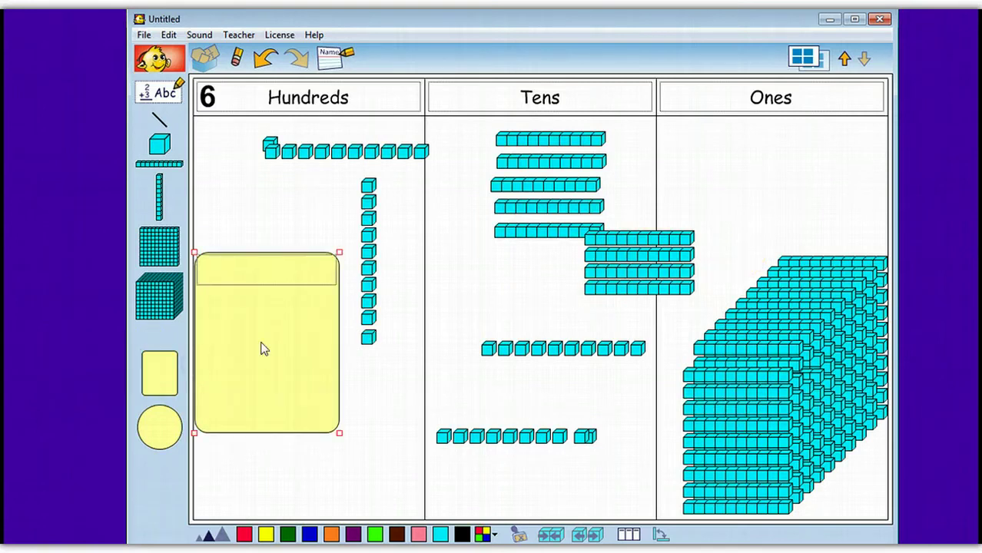
left_click(357, 155)
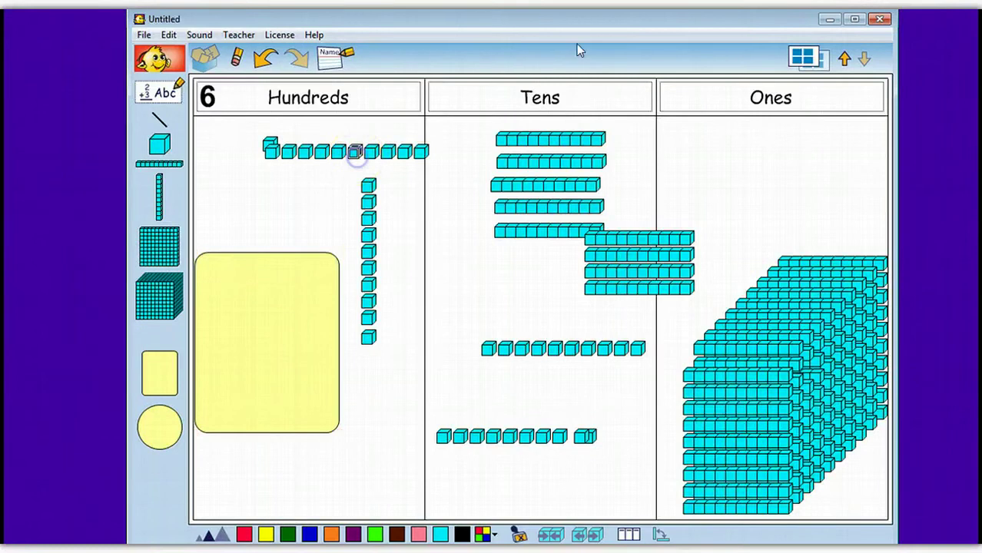
Page back one page at a time from page 6 to page 1 to review the earlier pages
left_click(844, 59)
left_click(844, 60)
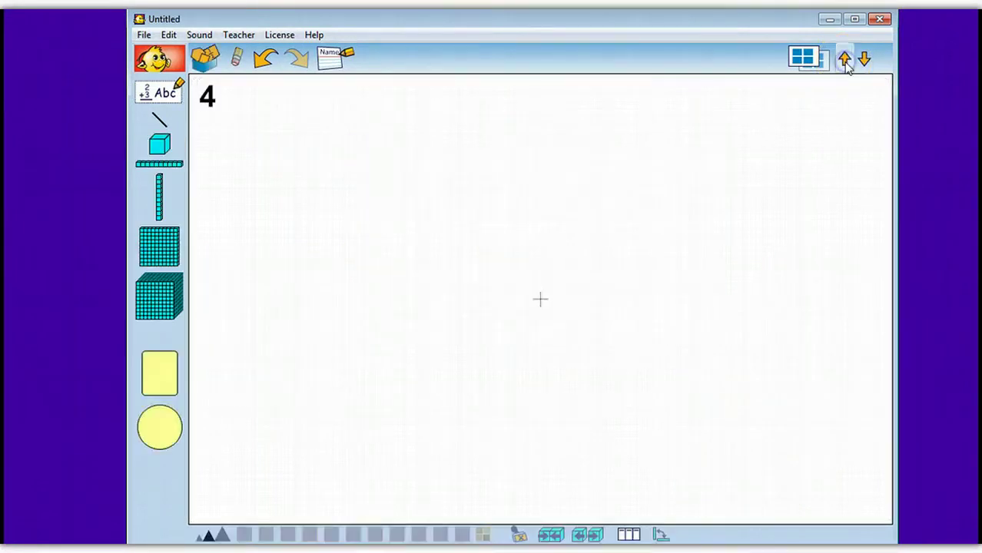
left_click(845, 61)
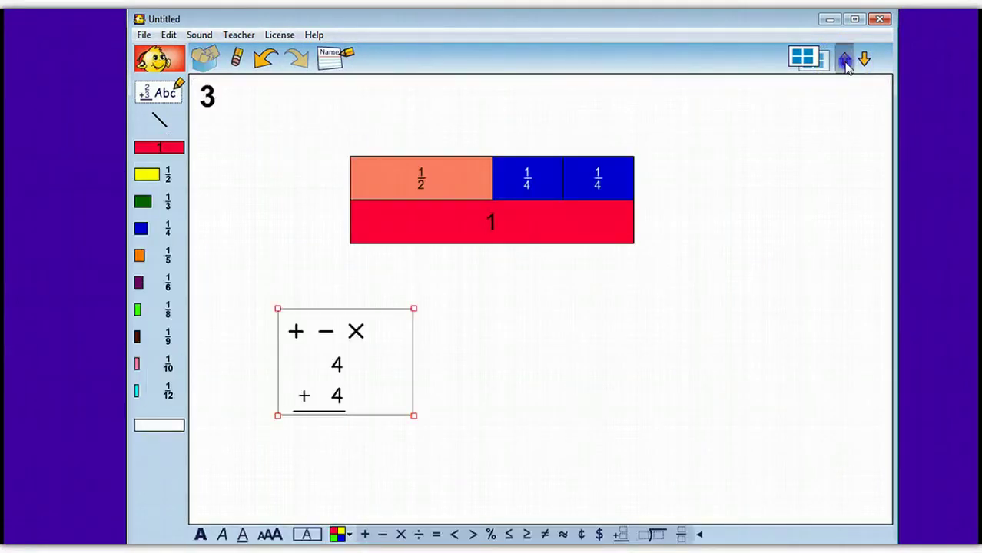
left_click(845, 61)
left_click(845, 62)
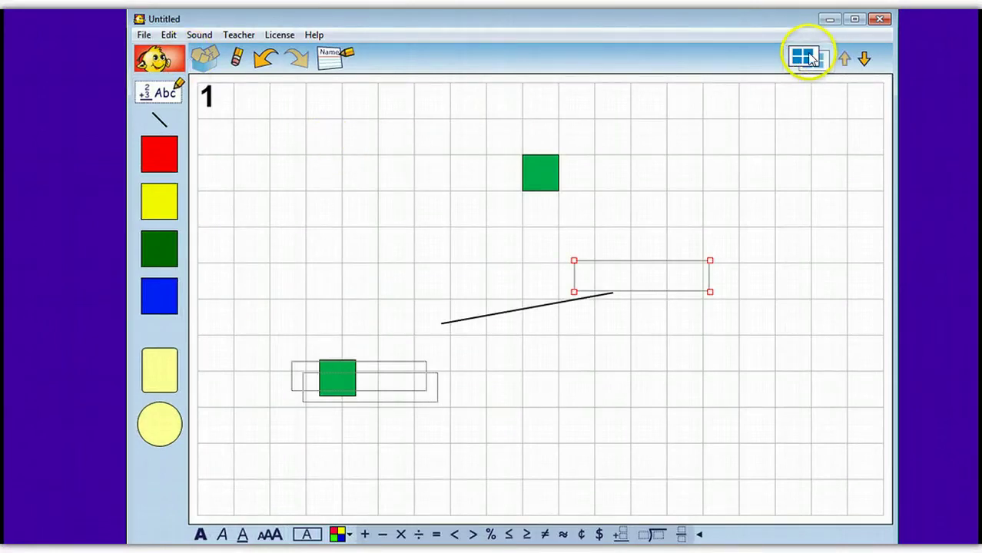
Go straight to page 6 from the page thumbnail overview
left_click(804, 57)
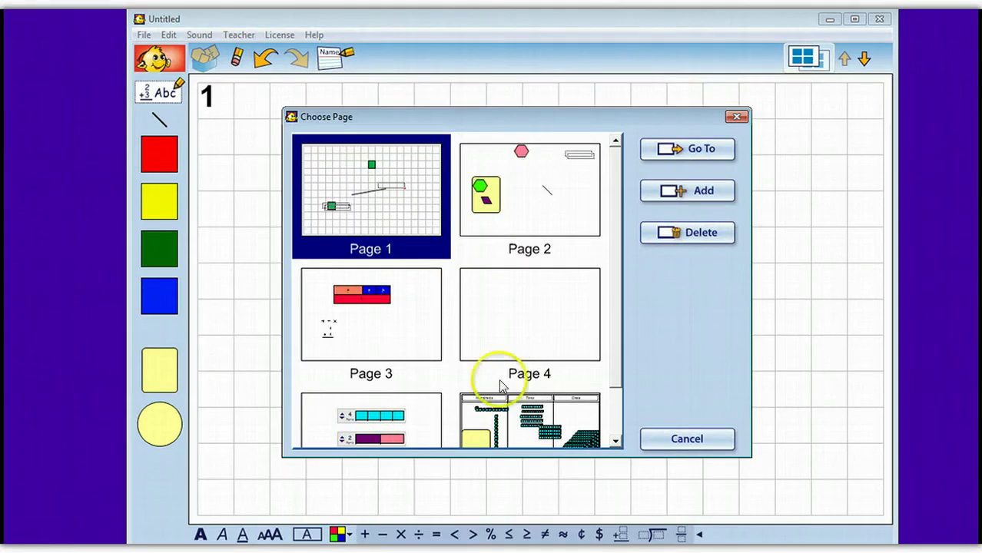
left_click(523, 401)
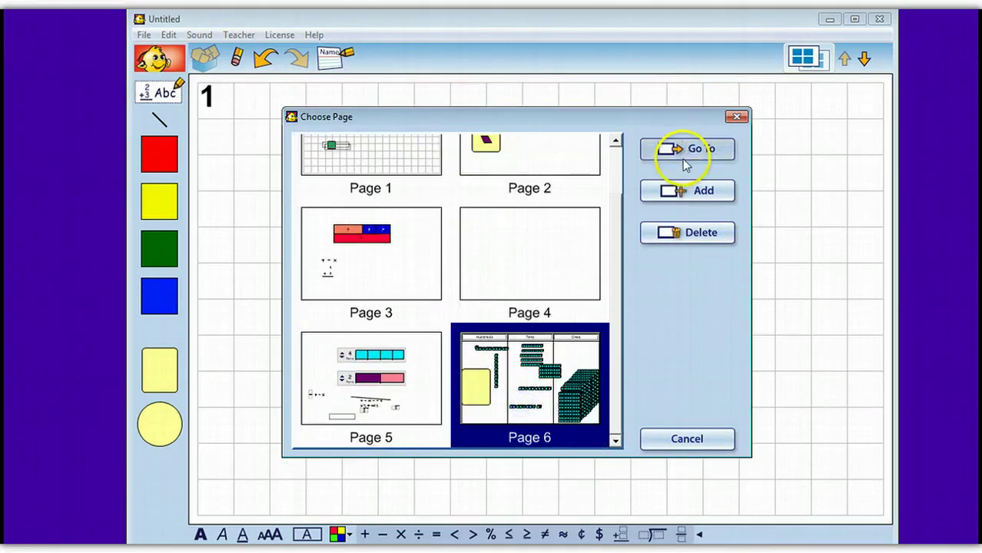
left_click(682, 150)
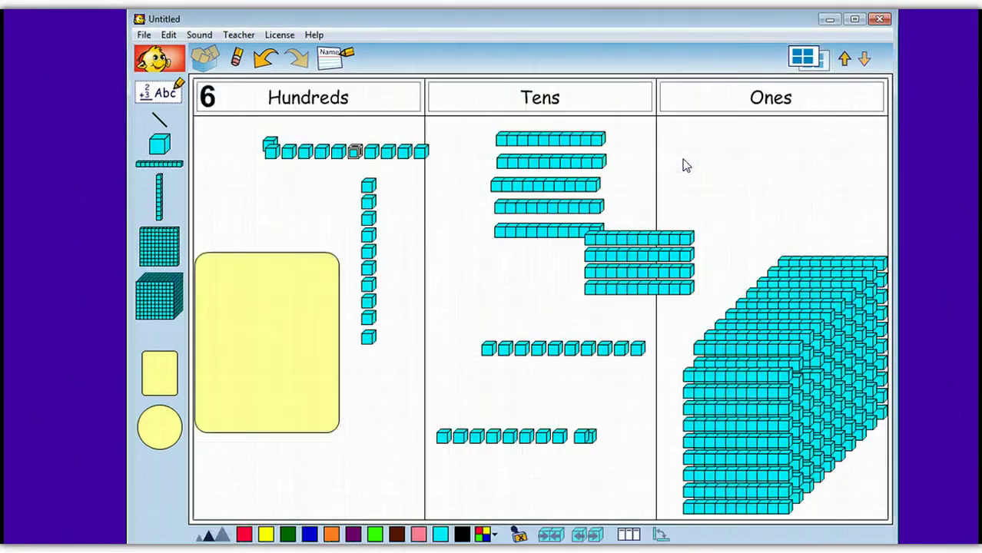
Return from page 6 to the color tiles grid on page 1, stepping through the pages in between
left_click(843, 59)
left_click(843, 59)
left_click(843, 59)
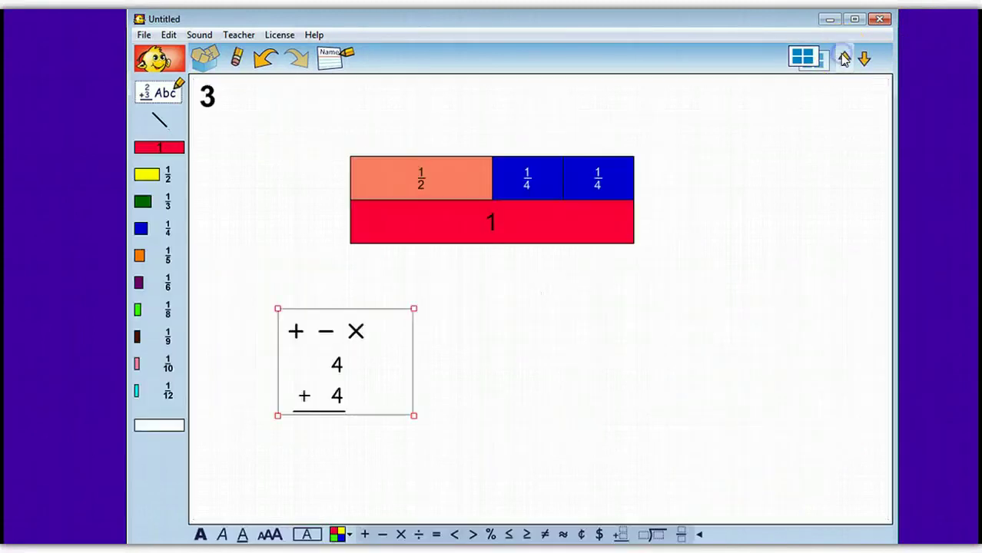
left_click(843, 59)
left_click(844, 59)
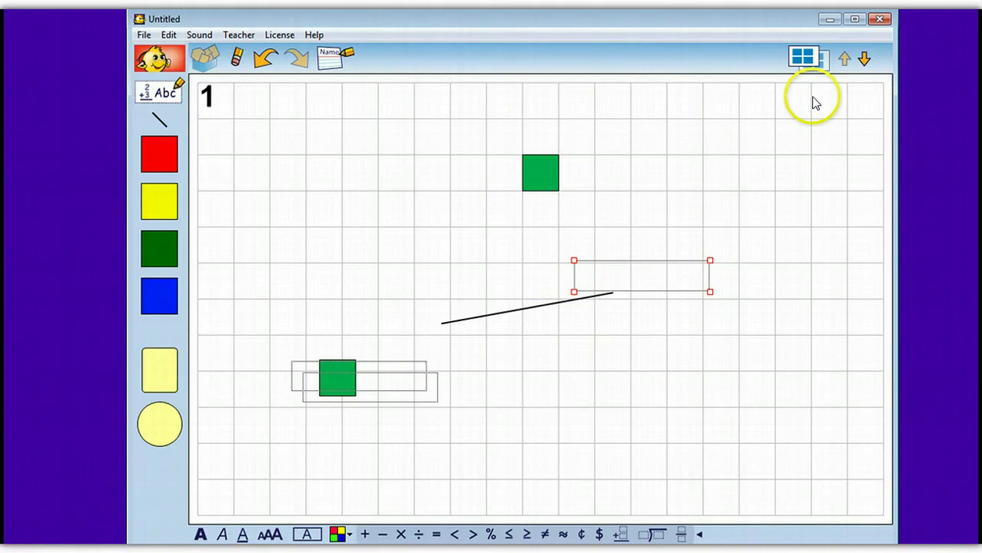
Go to page 2 and add a red square and a yellow trapezoid pattern block to the page
left_click(864, 59)
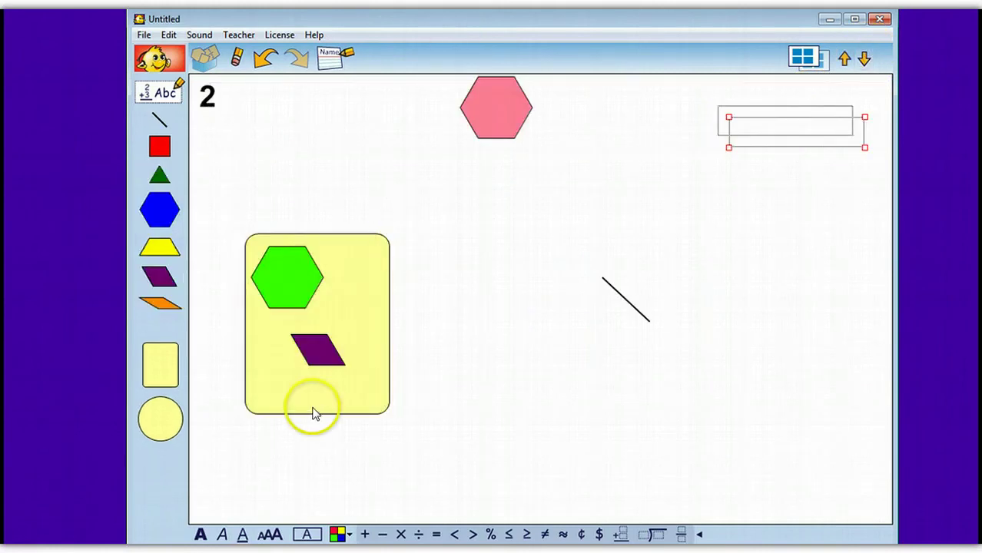
left_click(159, 146)
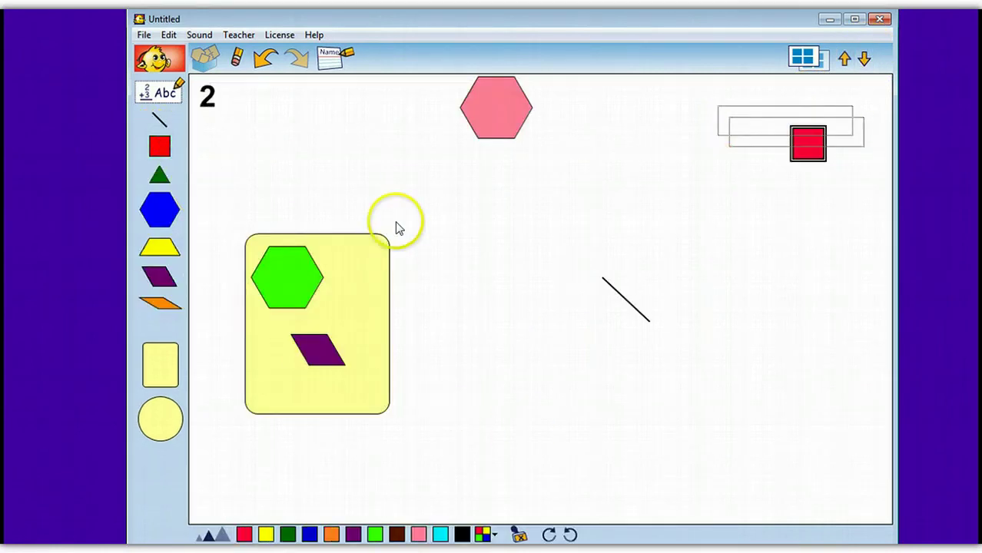
left_click(170, 251)
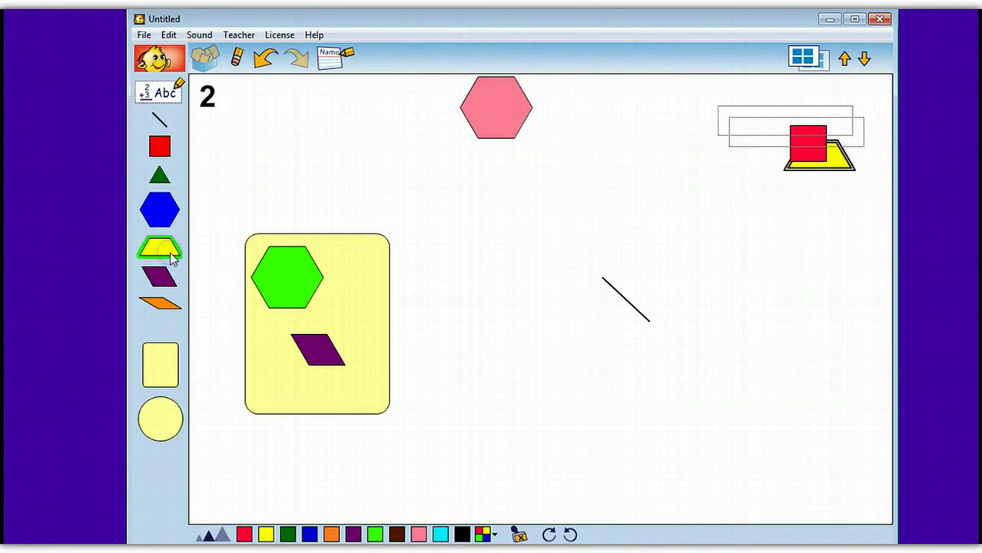
Return to page 1 and add a red color tile to the grid
left_click(844, 59)
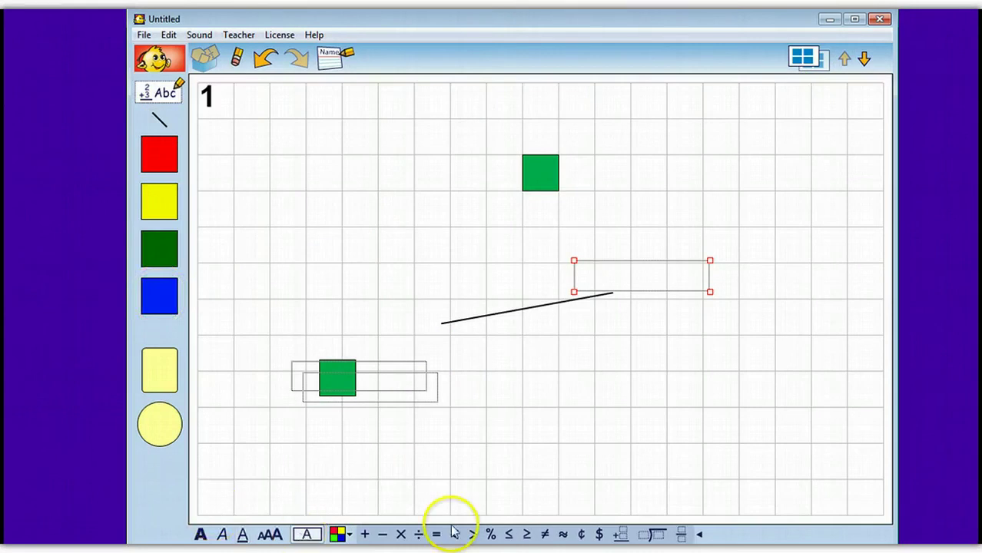
left_click(161, 152)
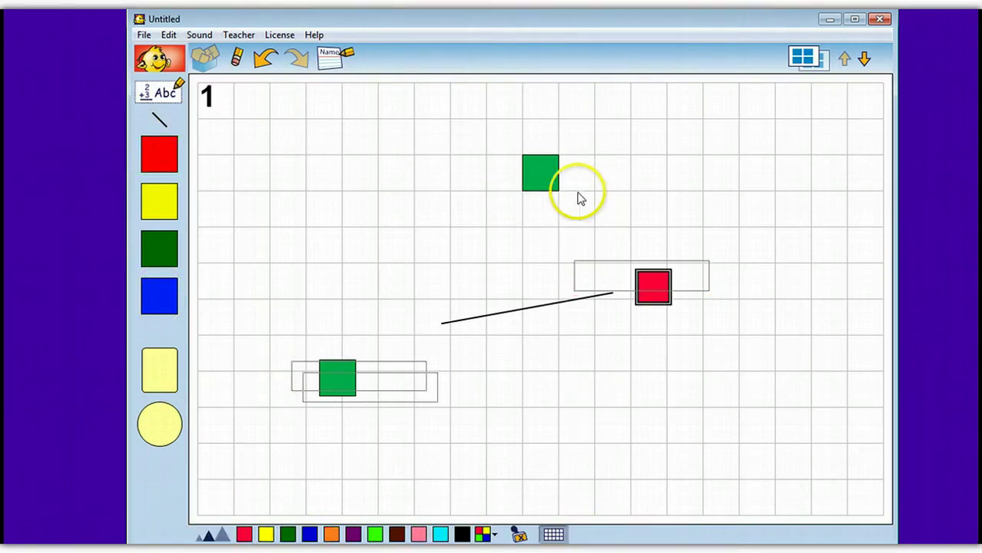
Recolor the upper green tile blue and erase it together with the lower of the two overlapping empty text boxes
left_click(537, 174)
left_click(390, 372)
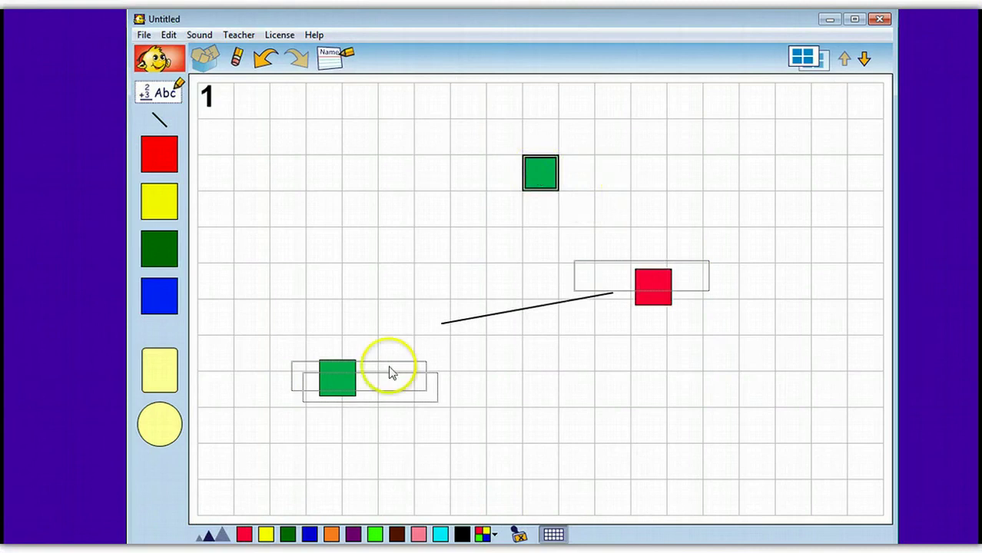
left_click(340, 376)
left_click(309, 536)
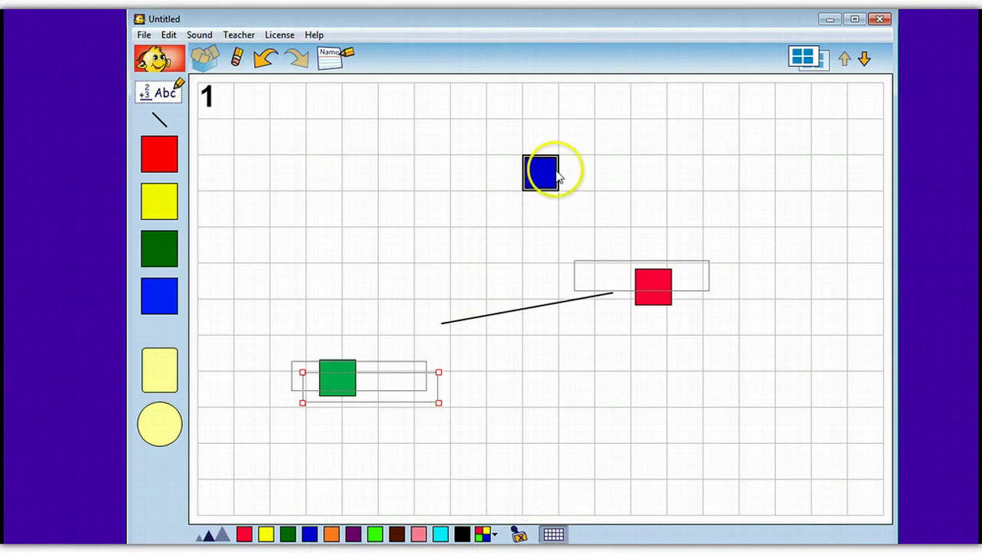
left_click(237, 59)
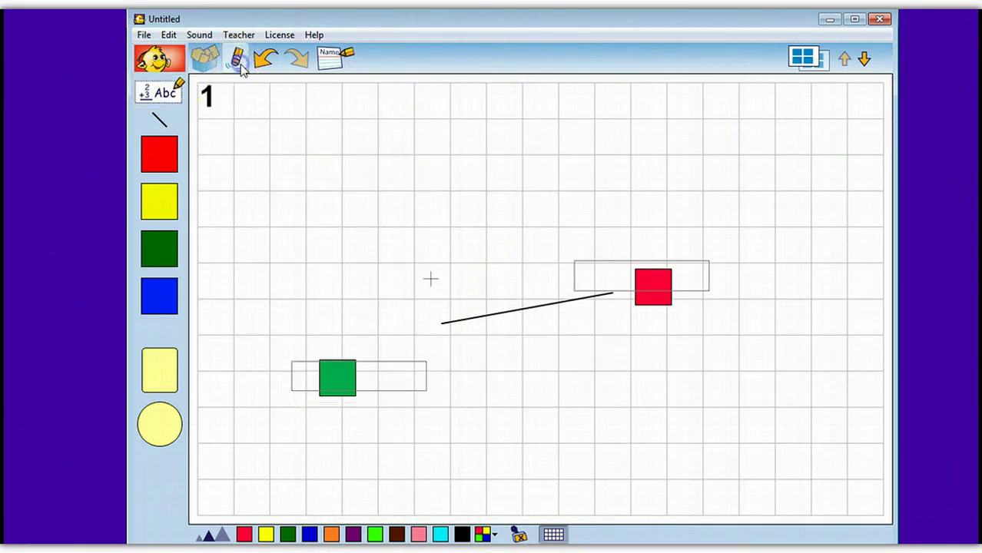
Open the Student Name print options to view them and dismiss them without entering anything
left_click(328, 60)
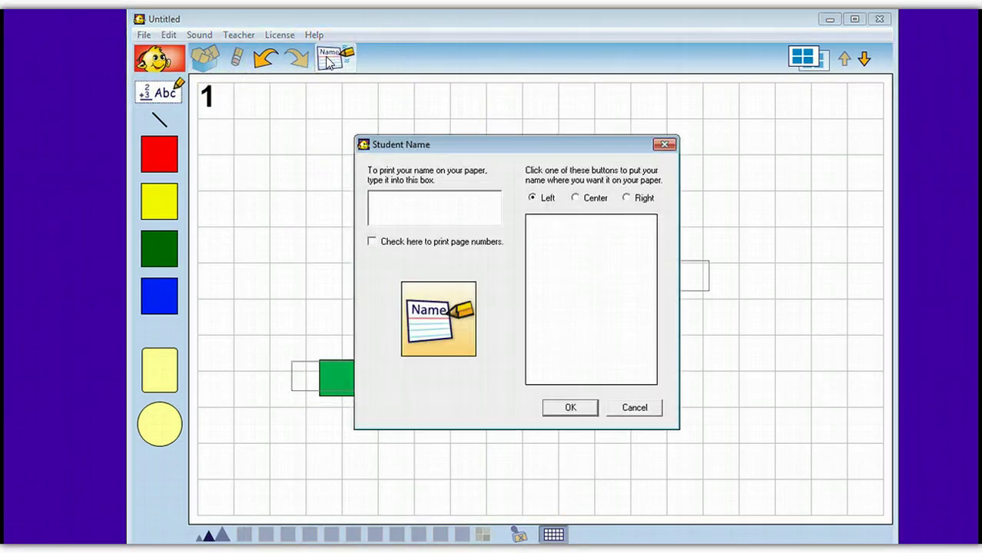
left_click(635, 408)
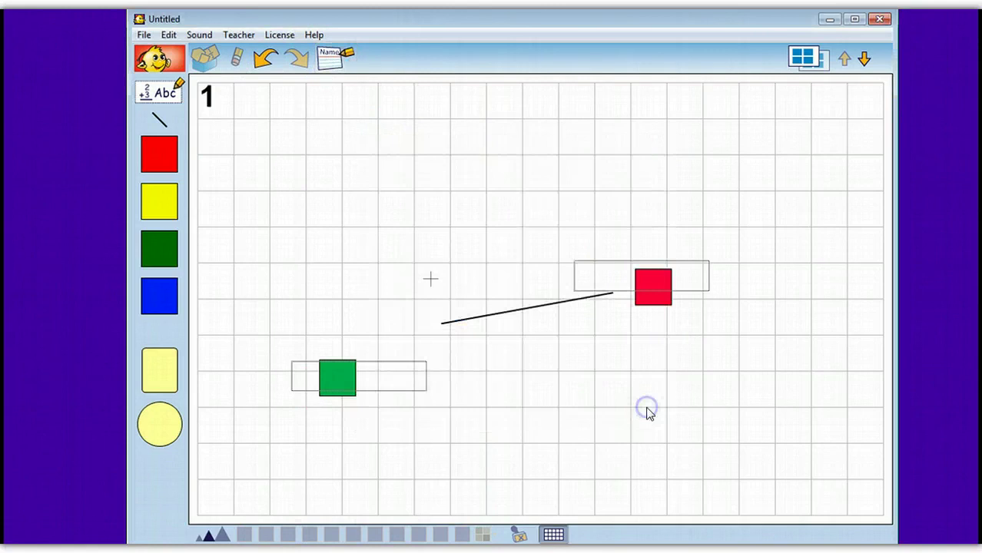
left_click_drag(627, 411, 382, 516)
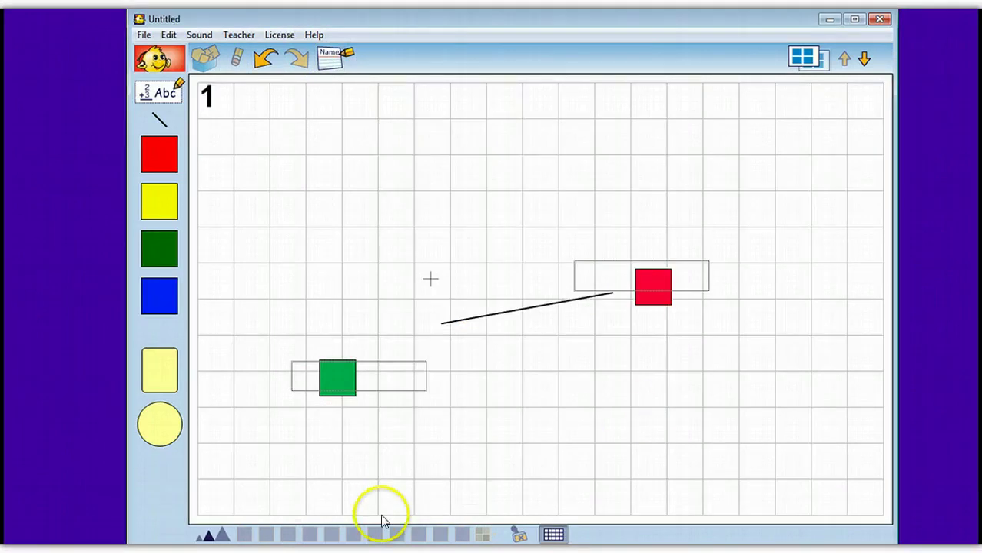